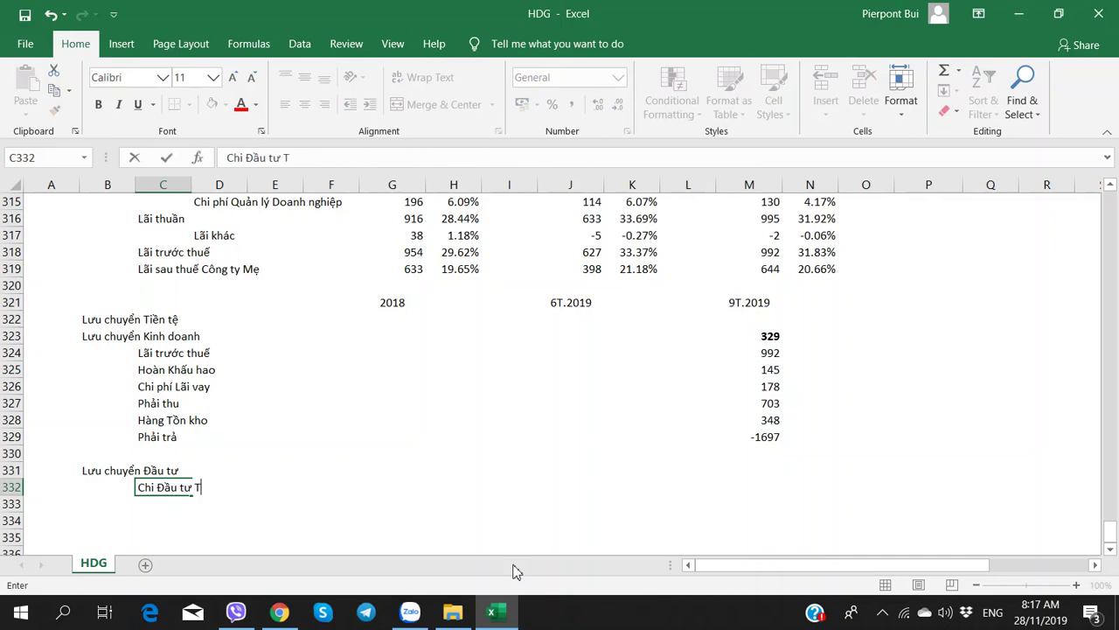
- Complete the C332 label as "Chi Đầu tư TSCĐ" and enter 1634 from the Q3 2019 report under 9T.2019 in M332
{"action": "type", "text": "SCD"}
{"action": "key", "text": "Right"}
{"action": "key", "text": "Right"}
{"action": "key", "text": "Right"}
{"action": "key", "text": "Right"}
{"action": "key", "text": "Right"}
{"action": "key", "text": "Right"}
{"action": "key", "text": "Right"}
{"action": "key", "text": "Right"}
{"action": "key", "text": "Right"}
{"action": "key", "text": "Right"}
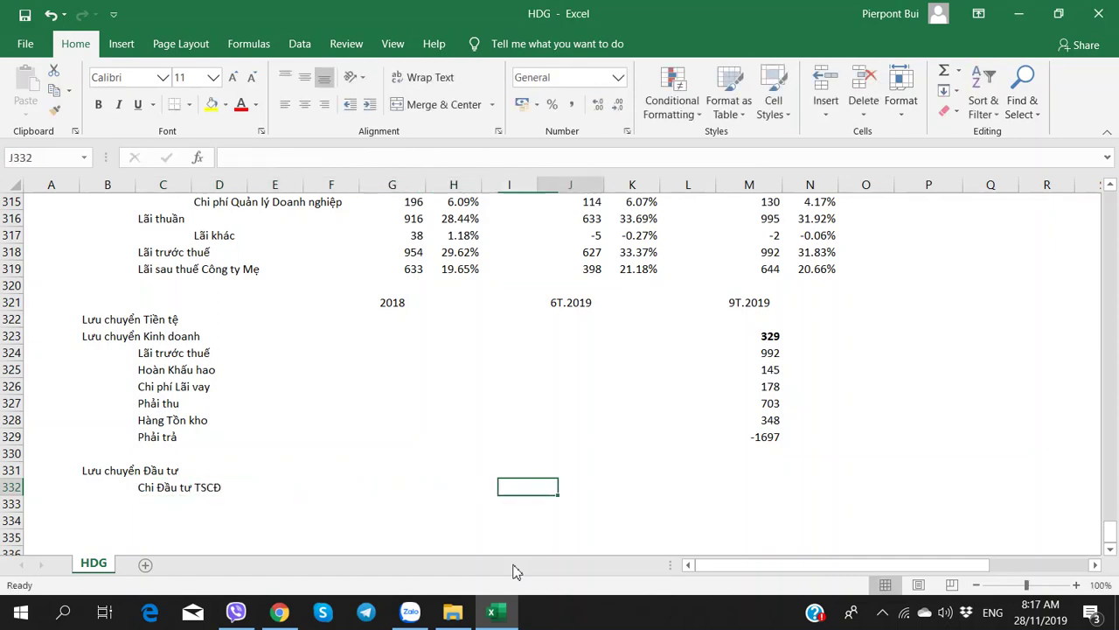
{"action": "key", "text": "alt+Tab"}
{"action": "key", "text": "alt+Tab"}
{"action": "type", "text": "1634"}
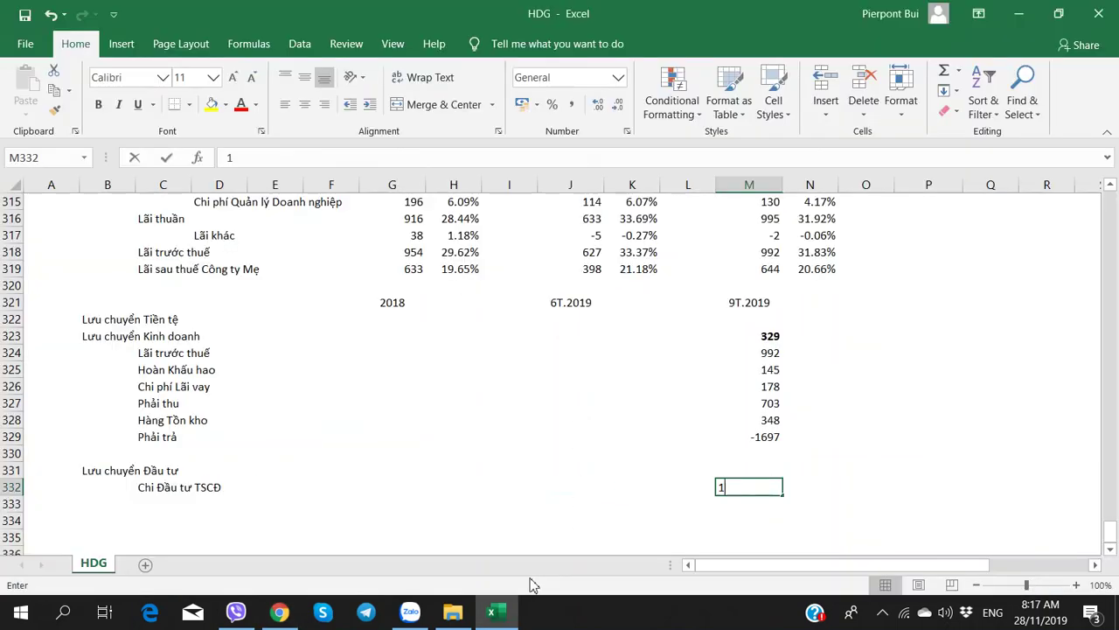
{"action": "key", "text": "Right"}
- Recheck the fixed-asset spending in the PDF report and make the M332 value negative, as -1634
{"action": "key", "text": "alt+Tab"}
{"action": "key", "text": "alt+Tab"}
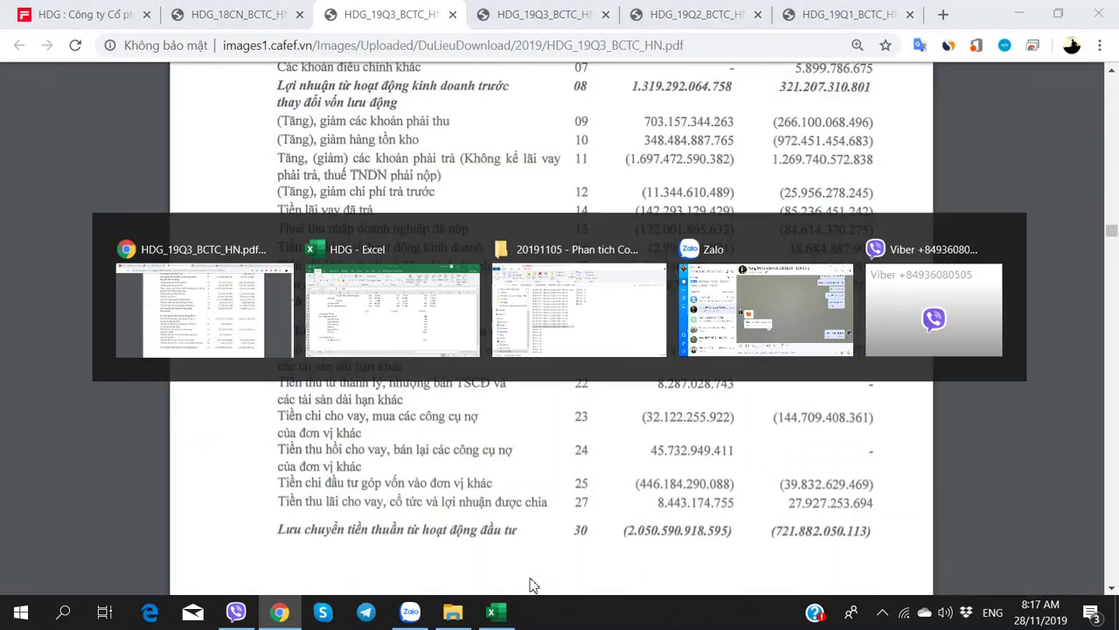
{"action": "key", "text": "F2"}
{"action": "type", "text": "-"}
{"action": "key", "text": "Right"}
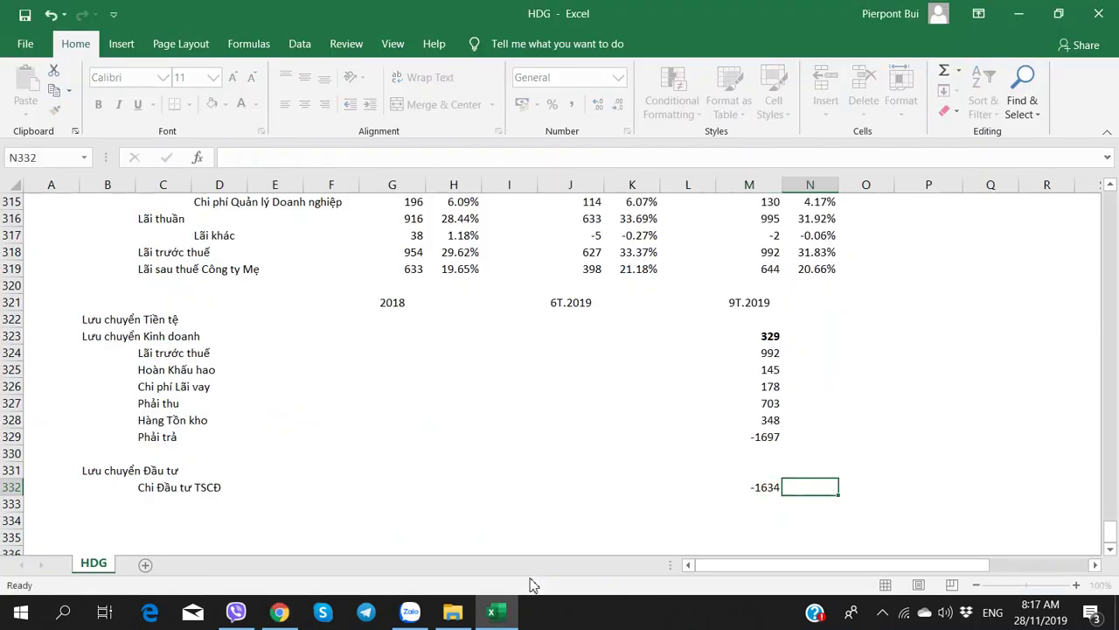
{"action": "key", "text": "Left"}
- Compare the operating cash flow in M323 with the cash flow statement in the Q3 2019 PDF report
{"action": "left_click", "coordinate": [763, 335]}
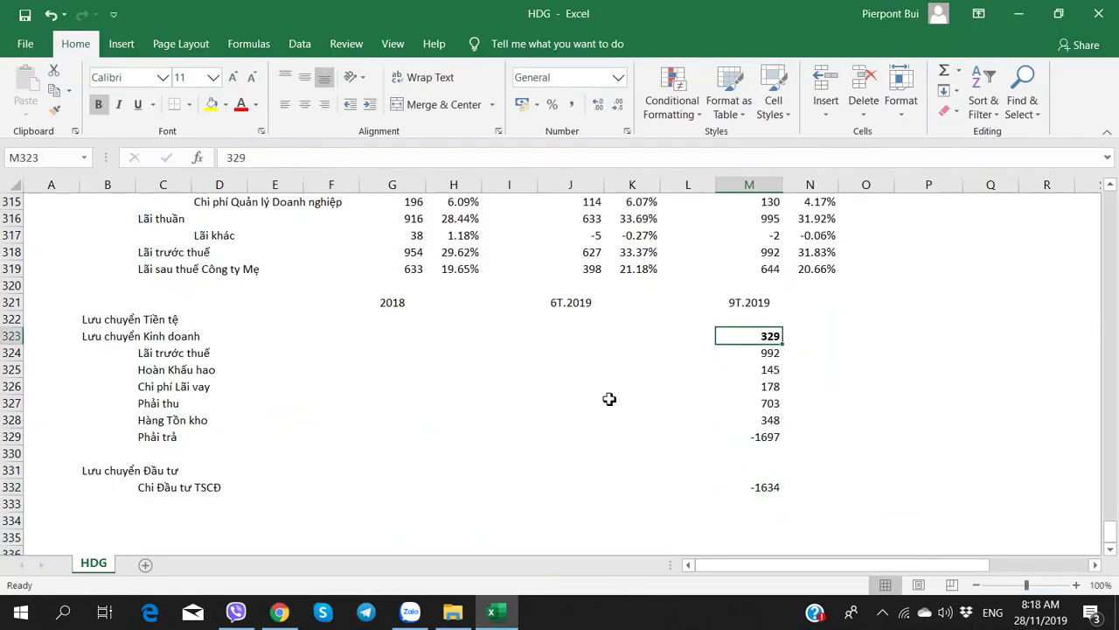
{"action": "key", "text": "alt+Tab"}
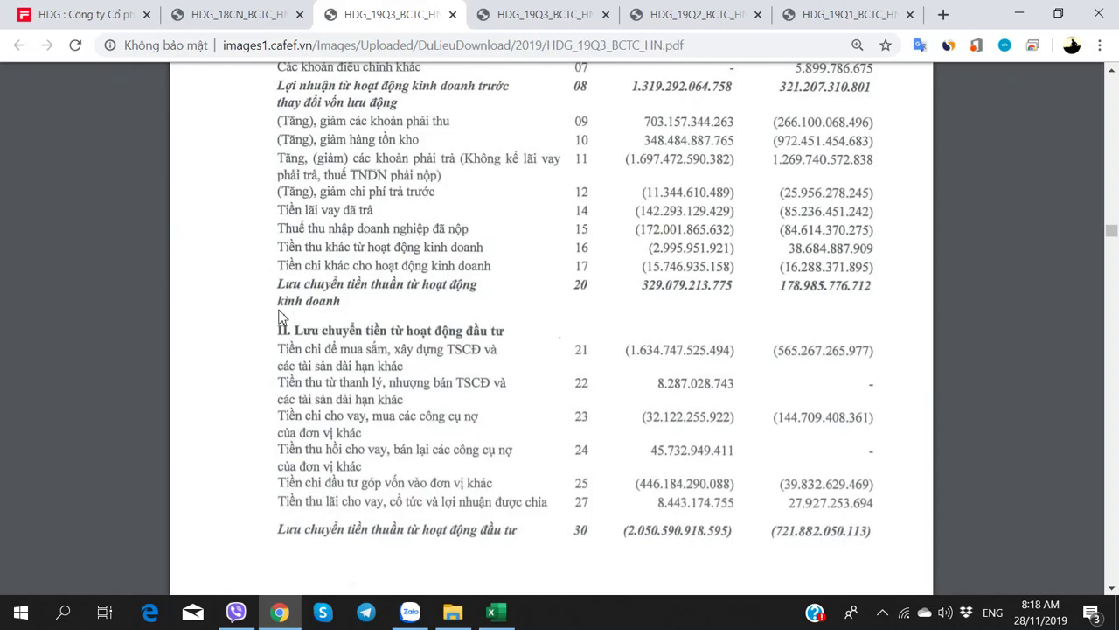
{"action": "key", "text": "alt+Tab"}
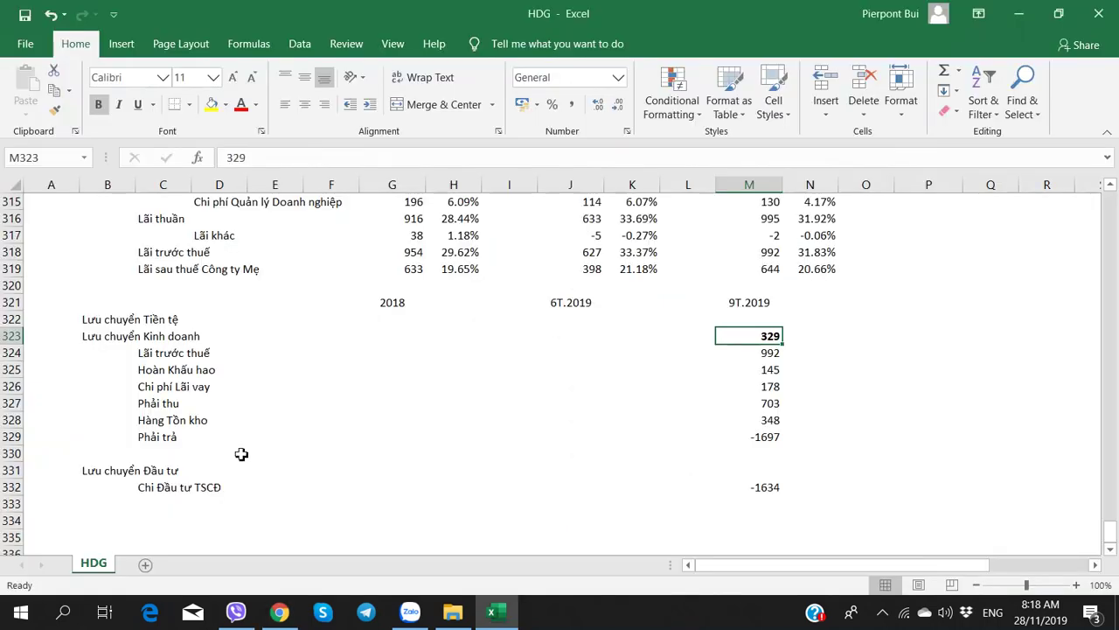
- Consult the investing section of the PDF report and label C333 "Chi Đầu tư Góp vốn"
{"action": "left_click", "coordinate": [171, 505]}
{"action": "key", "text": "alt+Tab"}
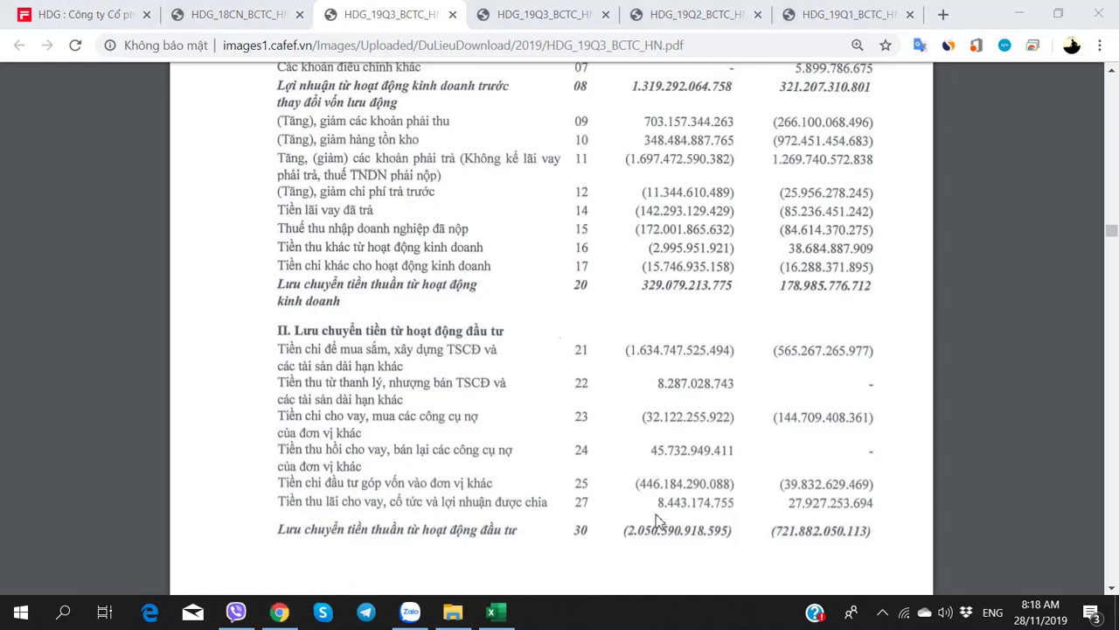
{"action": "key", "text": "alt+Tab"}
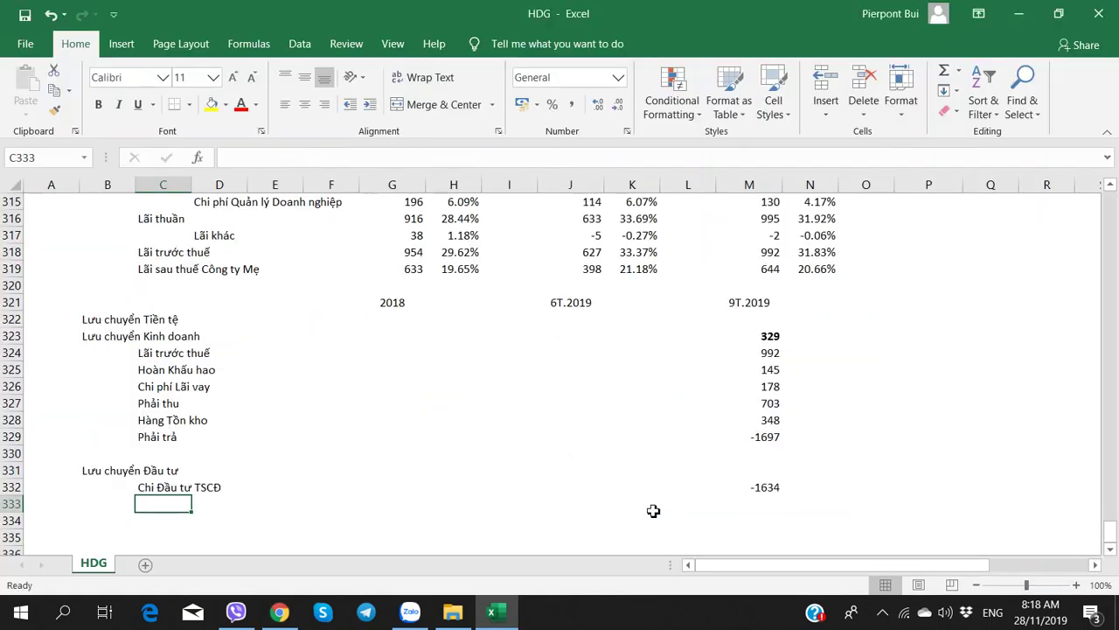
{"action": "key", "text": "alt+Tab"}
{"action": "key", "text": "alt+Tab"}
{"action": "type", "text": "Chi "}
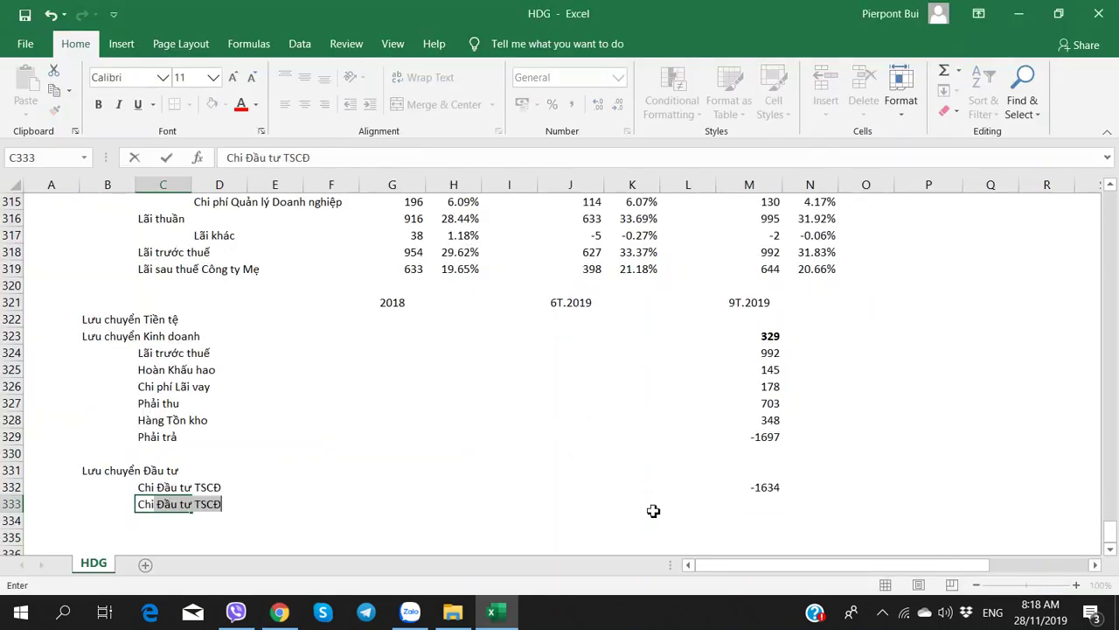
{"action": "type", "text": "Đầu ưt"}
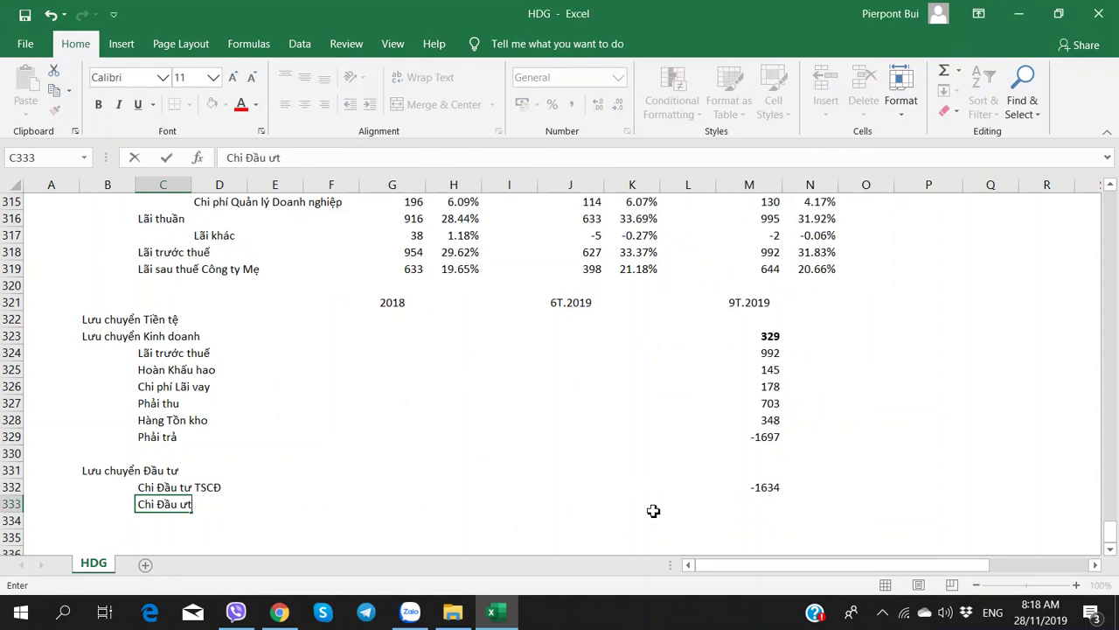
{"action": "type", "text": " Góp"}
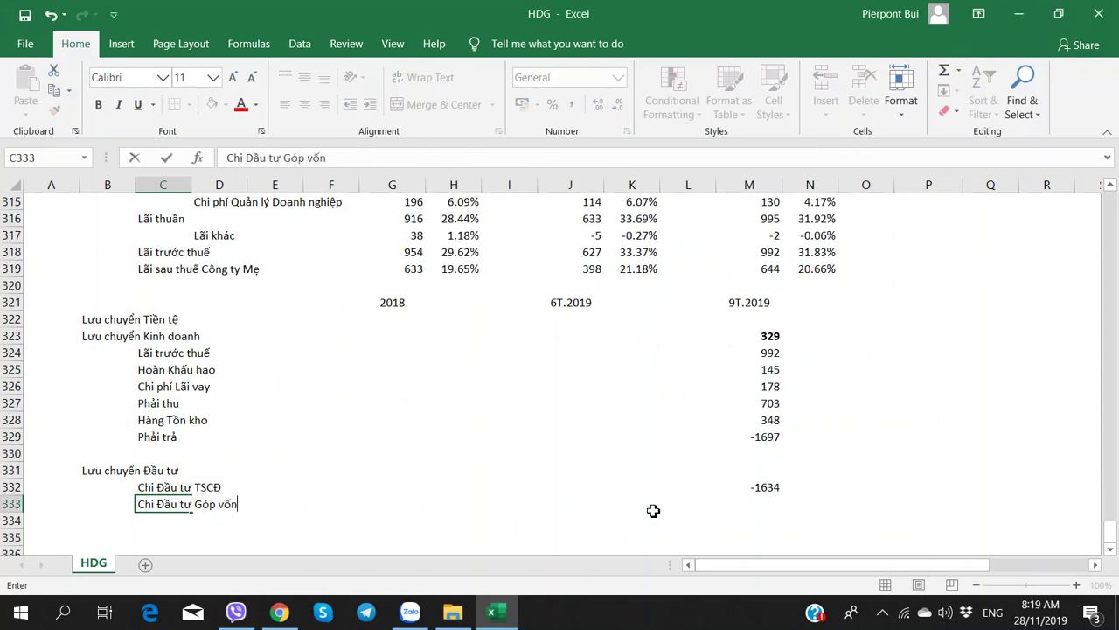
{"action": "type", "text": " vốn"}
- Enter -446 from the PDF report as the 9T.2019 value of Chi Đầu tư Góp vốn in M333
{"action": "key", "text": "Right"}
{"action": "key", "text": "Right"}
{"action": "key", "text": "Right"}
{"action": "key", "text": "Right"}
{"action": "key", "text": "Right"}
{"action": "key", "text": "Right"}
{"action": "key", "text": "Right"}
{"action": "key", "text": "Right"}
{"action": "key", "text": "Right"}
{"action": "key", "text": "Right"}
{"action": "key", "text": "alt+Tab"}
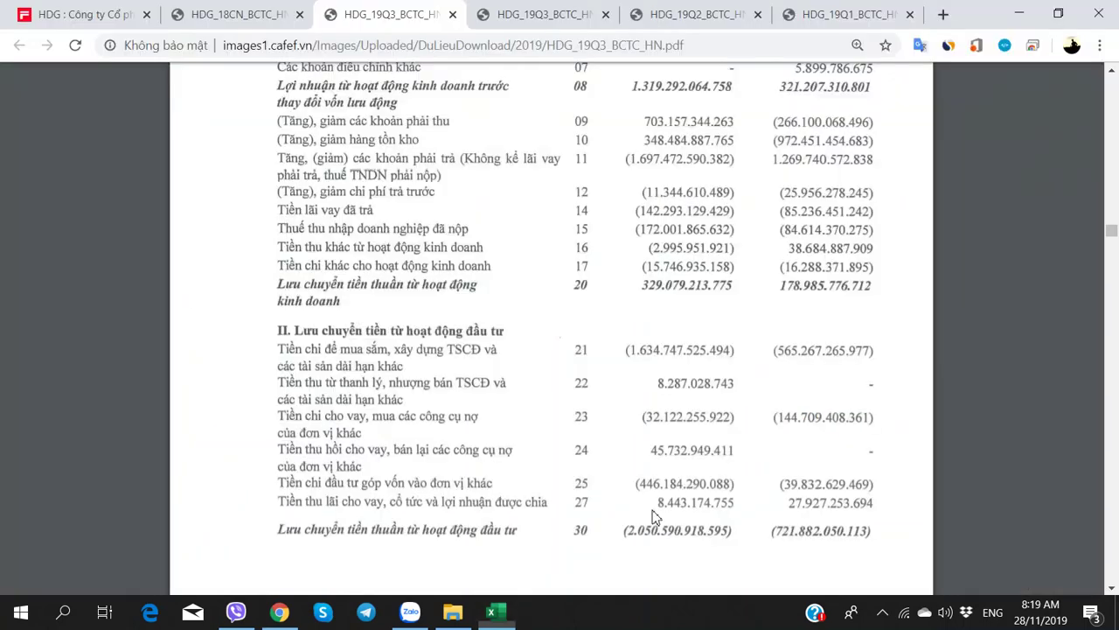
{"action": "key", "text": "alt+Tab"}
{"action": "type", "text": "-446"}
{"action": "key", "text": "Up"}
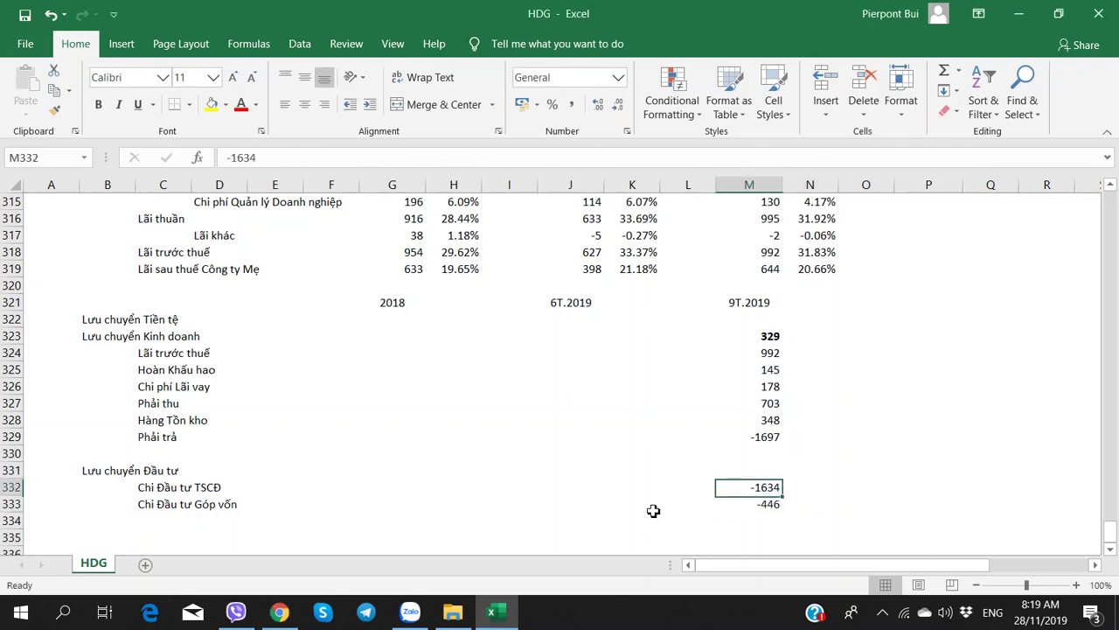
- Enter the net investing cash flow of -2050 from the PDF report in M331 and make it bold
{"action": "key", "text": "alt+Tab"}
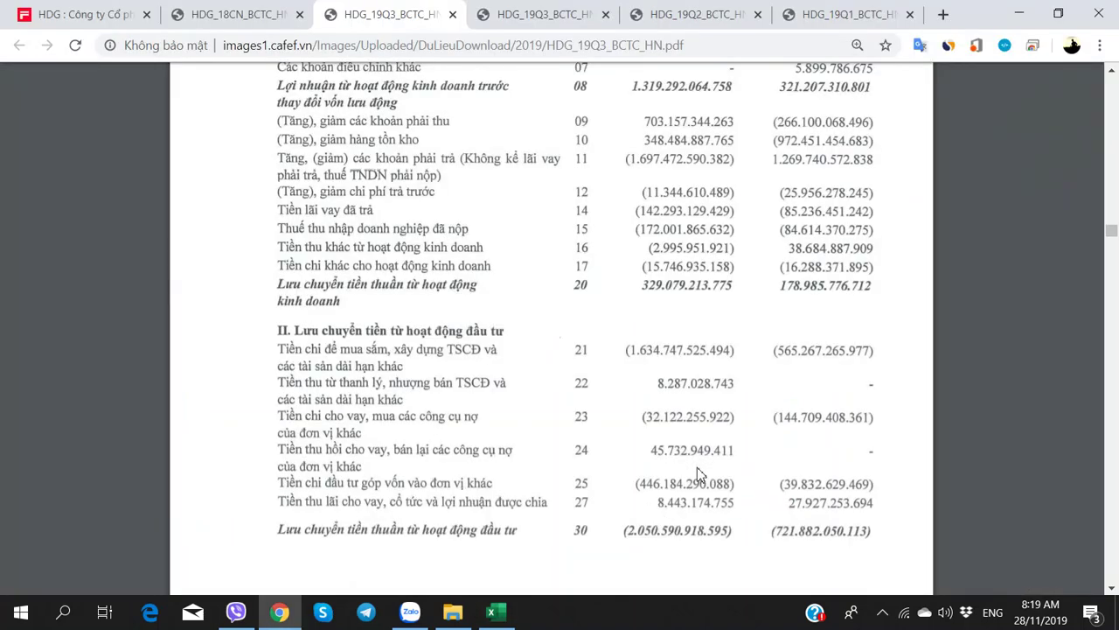
{"action": "key", "text": "alt+Tab"}
{"action": "type", "text": "-2050"}
{"action": "key", "text": "Right"}
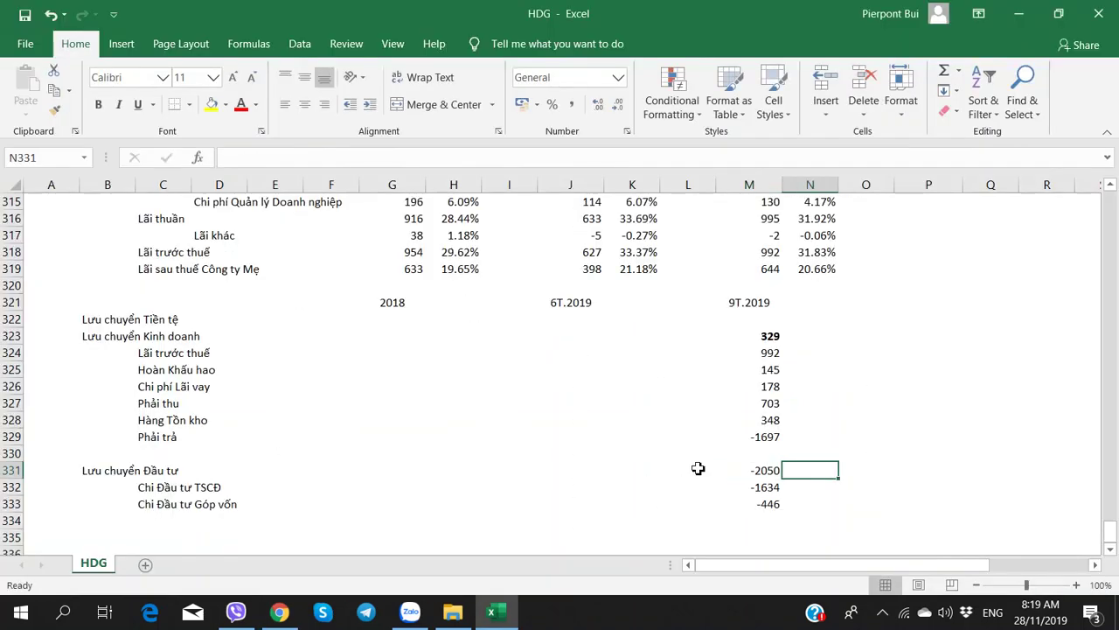
{"action": "key", "text": "Left"}
{"action": "key", "text": "ctrl+b"}
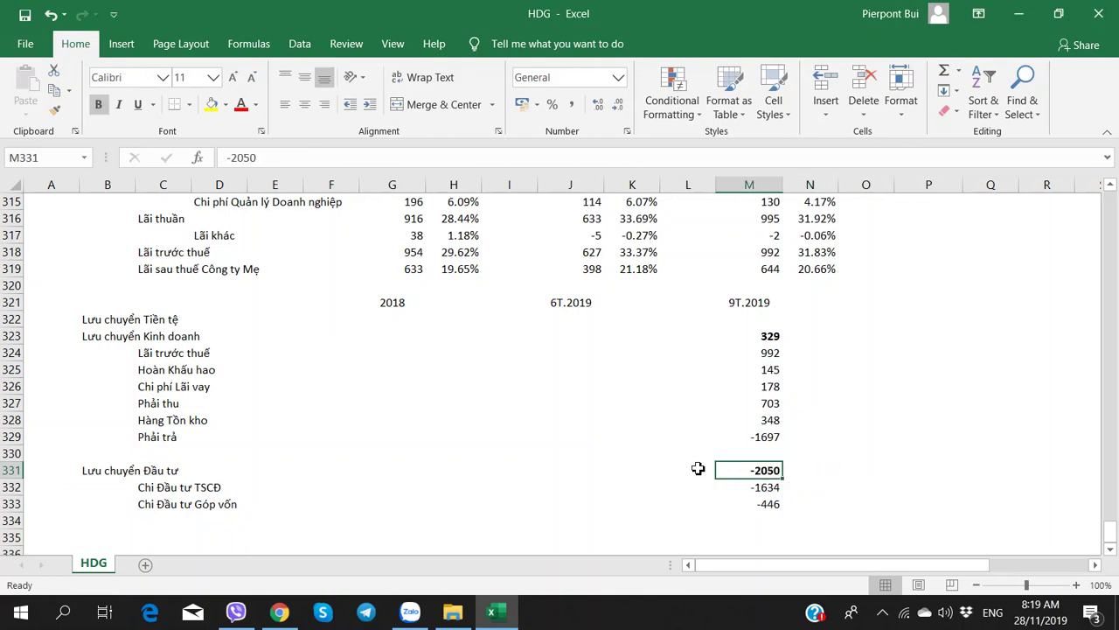
{"action": "left_click", "coordinate": [757, 341]}
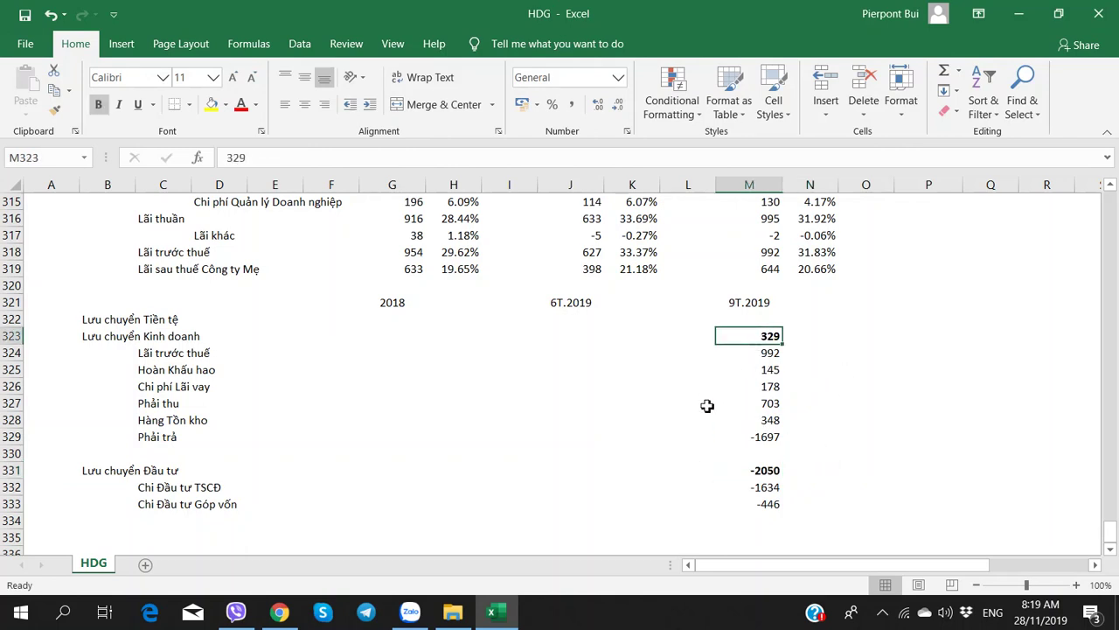
{"action": "left_click", "coordinate": [786, 477]}
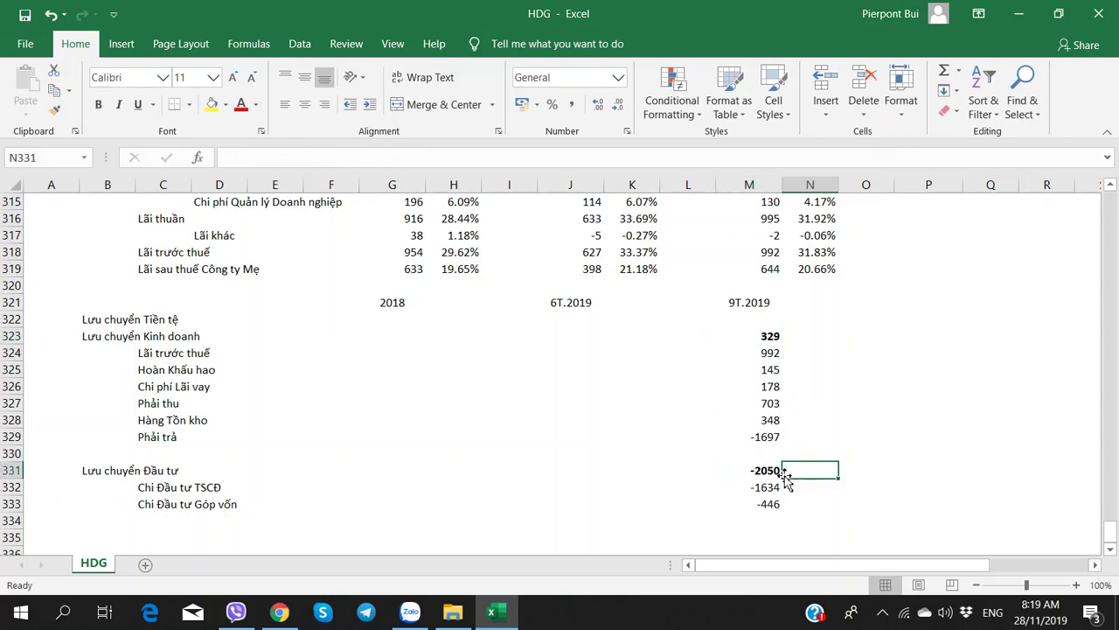
{"action": "left_click", "coordinate": [727, 478]}
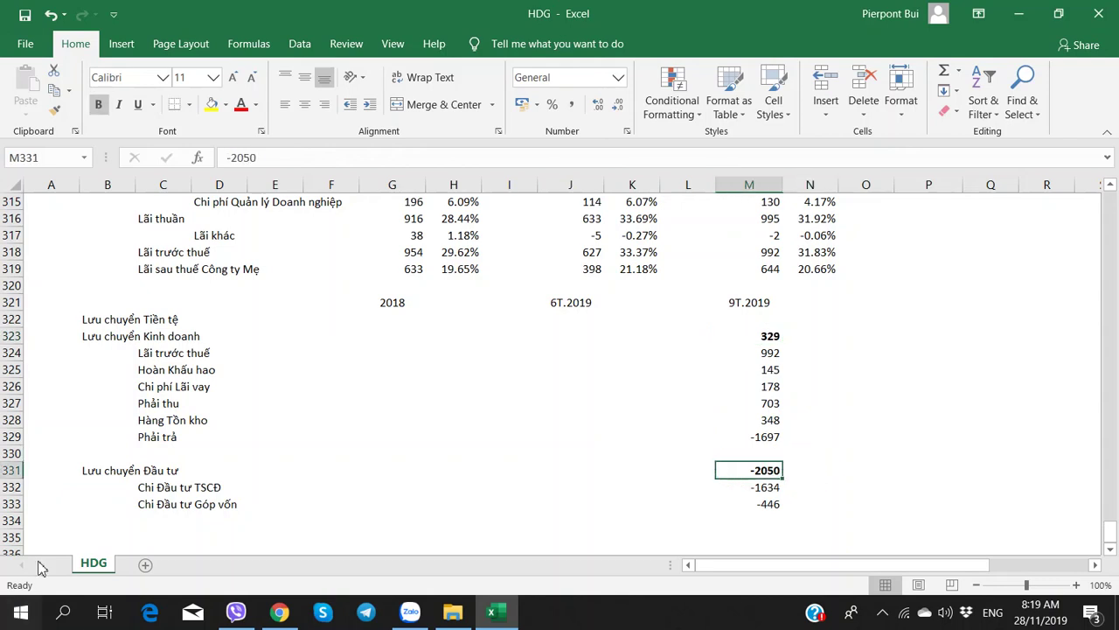
- Add the section heading "Lưu chuyển Tài chính" in B335, below the investing rows
{"action": "scroll", "coordinate": [96, 499], "scroll_direction": "down", "scroll_amount": 2}
{"action": "left_click", "coordinate": [100, 419]}
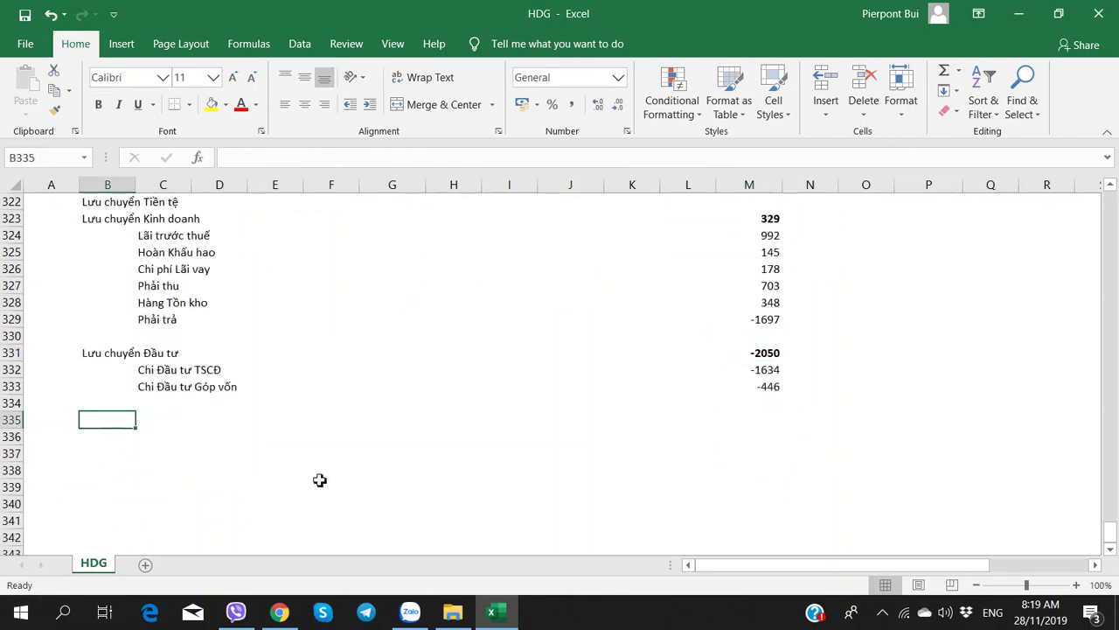
{"action": "type", "text": "Lưu chuyển"}
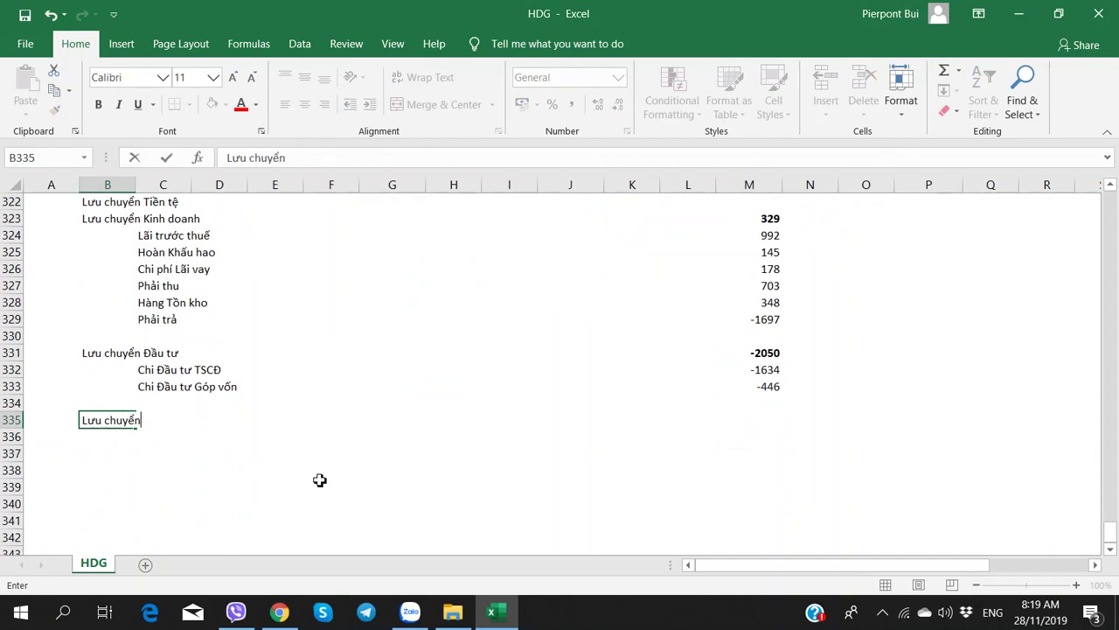
{"action": "type", "text": " Tài chính"}
{"action": "key", "text": "Return"}
- Find the financing section of the cash flow statement in the PDF report and label C336 "Đi vay"
{"action": "key", "text": "alt+Tab"}
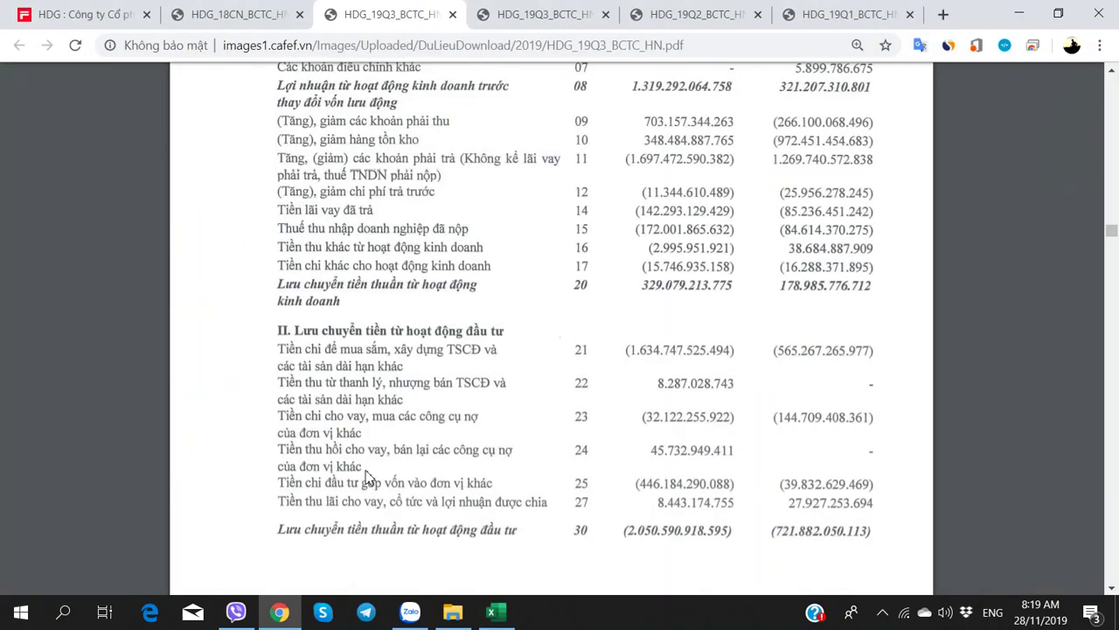
{"action": "scroll", "coordinate": [367, 475], "scroll_direction": "down", "scroll_amount": 3}
{"action": "scroll", "coordinate": [368, 476], "scroll_direction": "down", "scroll_amount": 9}
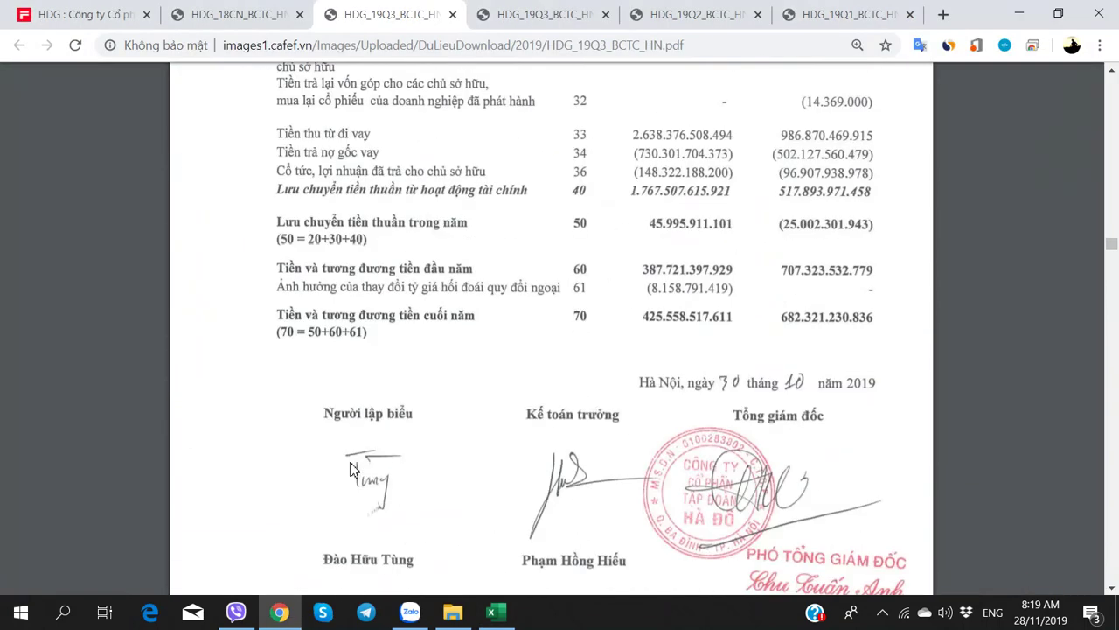
{"action": "scroll", "coordinate": [359, 472], "scroll_direction": "up", "scroll_amount": 2}
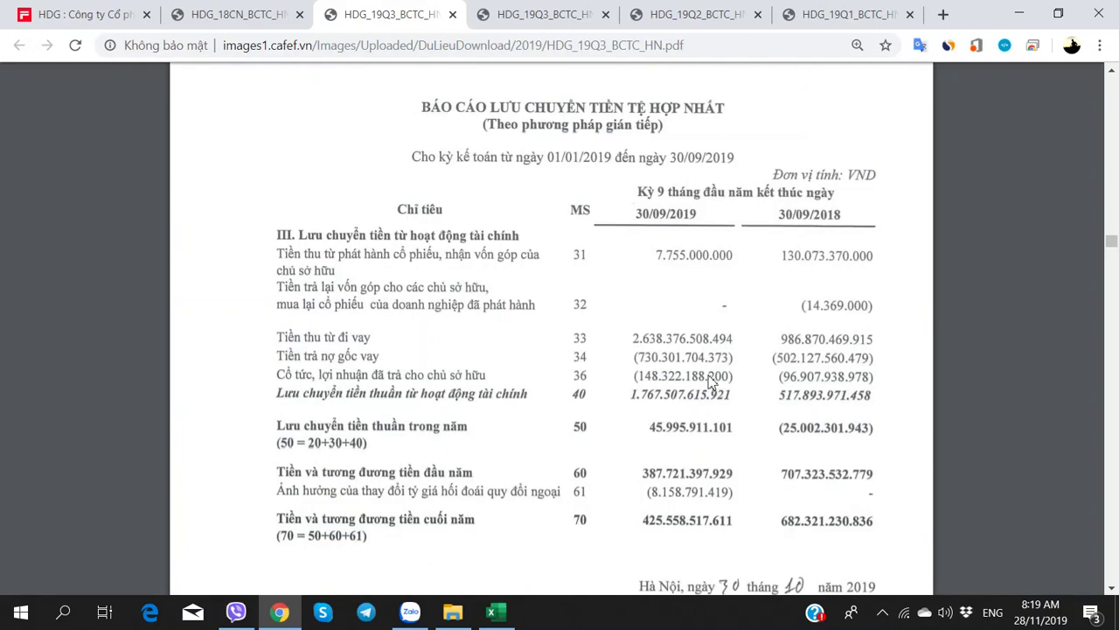
{"action": "key", "text": "alt+Tab"}
{"action": "type", "text": "Đi vay"}
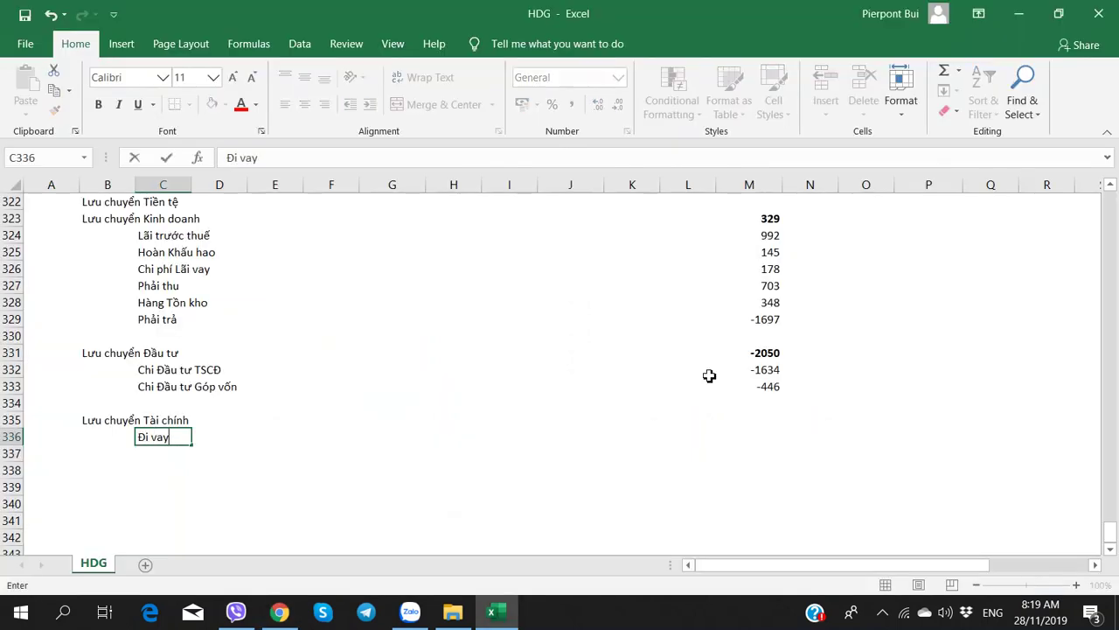
- Enter 2638 from the PDF report as the 9T.2019 borrowing proceeds in M336
{"action": "key", "text": "Tab"}
{"action": "key", "text": "Tab"}
{"action": "key", "text": "Tab"}
{"action": "key", "text": "Tab"}
{"action": "key", "text": "Tab"}
{"action": "key", "text": "Tab"}
{"action": "key", "text": "Tab"}
{"action": "key", "text": "Tab"}
{"action": "key", "text": "Tab"}
{"action": "key", "text": "Tab"}
{"action": "key", "text": "Tab"}
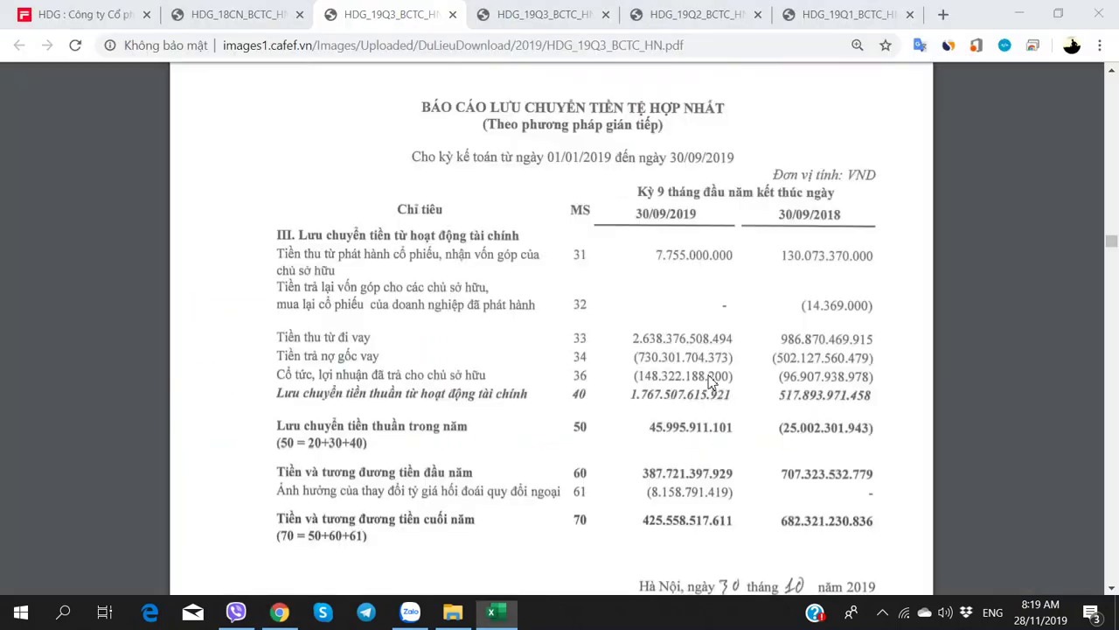
{"action": "key", "text": "alt+Tab"}
{"action": "key", "text": "alt+Tab"}
{"action": "key", "text": "alt+Tab"}
{"action": "key", "text": "alt+Tab"}
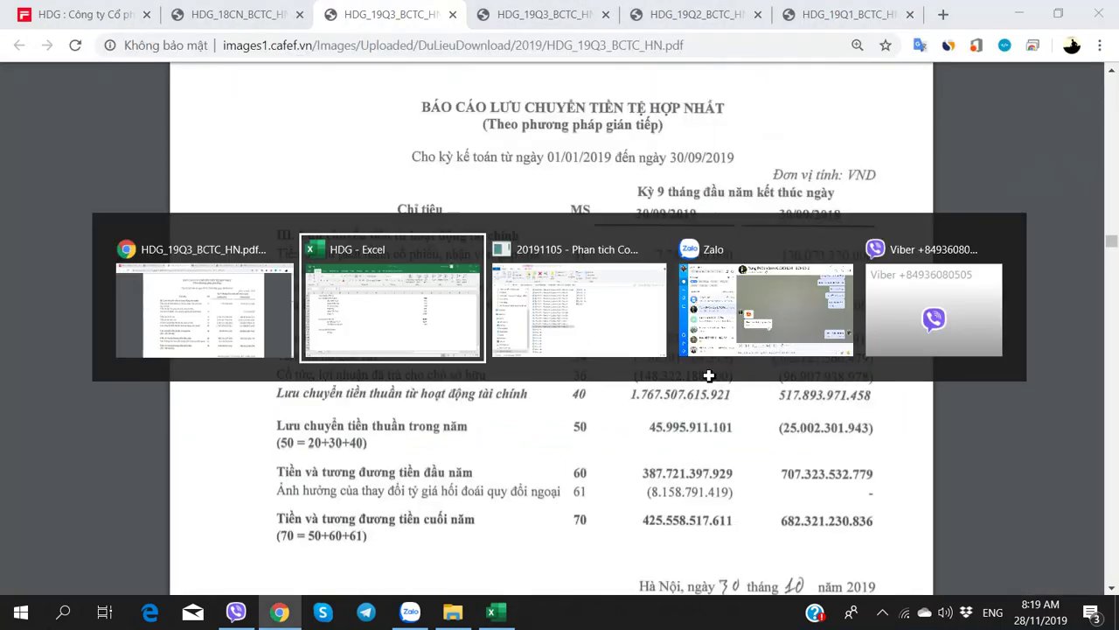
{"action": "type", "text": "2638"}
- Consult the next financing line in the PDF report and label C337 "Trả Nợ vay"
{"action": "key", "text": "alt+Tab"}
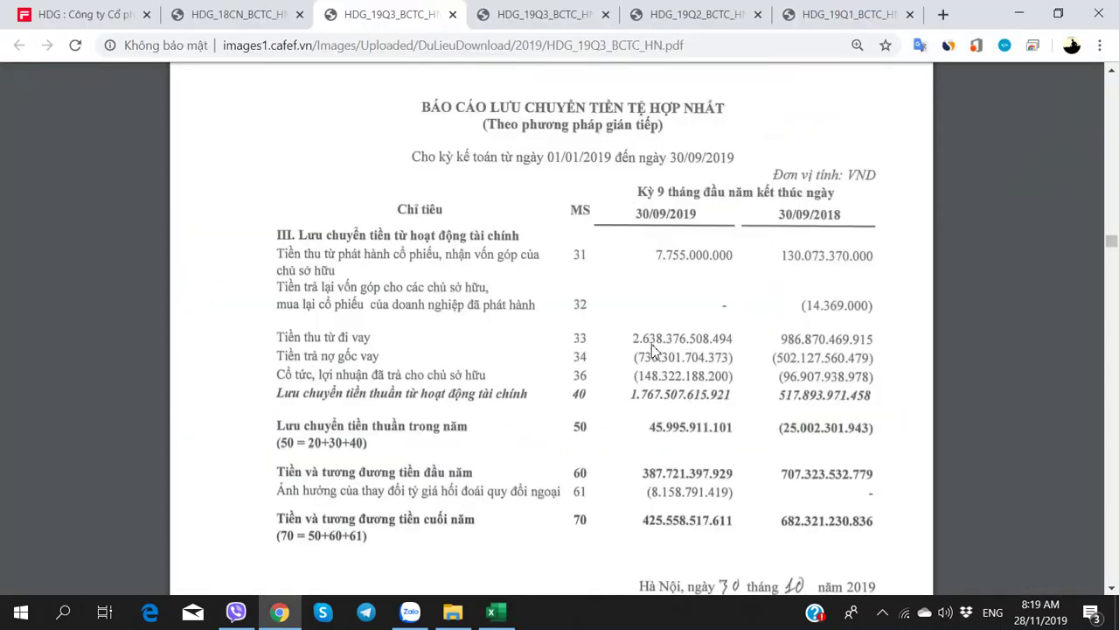
{"action": "key", "text": "alt+Tab"}
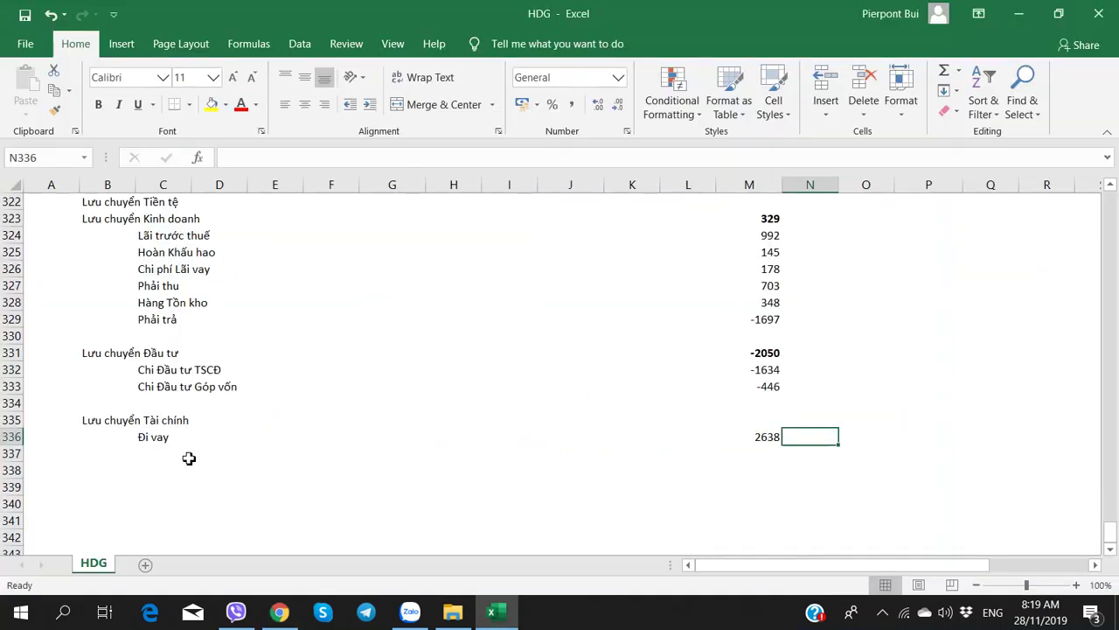
{"action": "left_click", "coordinate": [159, 453]}
{"action": "type", "text": "Trả N"}
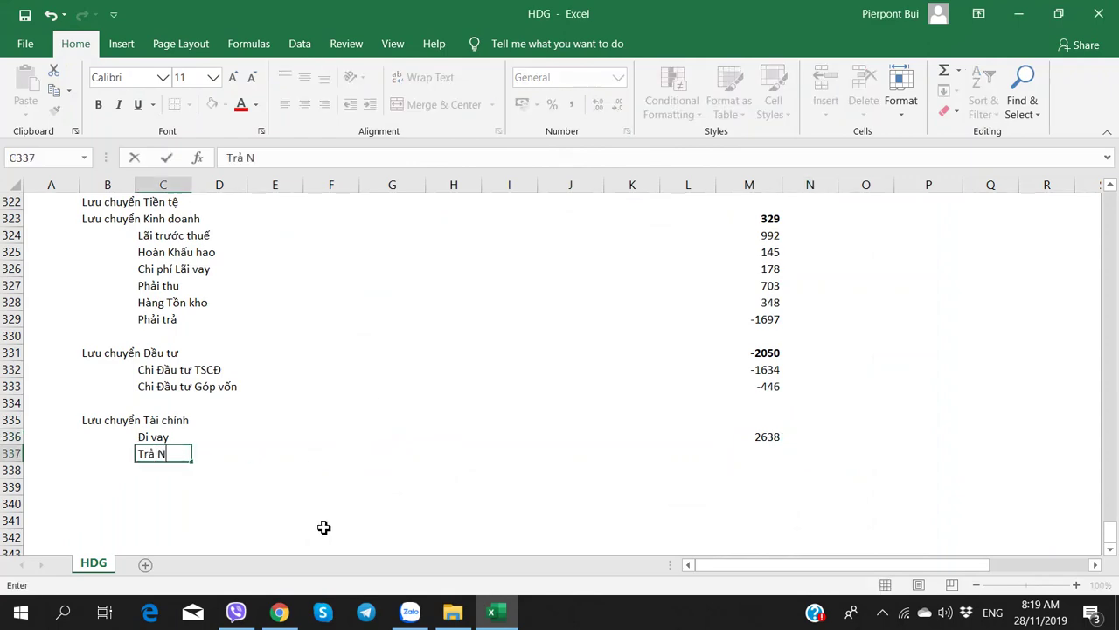
{"action": "type", "text": "ợ vay"}
- Enter -730 from the PDF report as the 9T.2019 loan repayment in M337
{"action": "key", "text": "Right"}
{"action": "key", "text": "Right"}
{"action": "key", "text": "Right"}
{"action": "key", "text": "Right"}
{"action": "key", "text": "Right"}
{"action": "key", "text": "Right"}
{"action": "key", "text": "Right"}
{"action": "key", "text": "Right"}
{"action": "key", "text": "Right"}
{"action": "key", "text": "Right"}
{"action": "key", "text": "Right"}
{"action": "key", "text": "Right"}
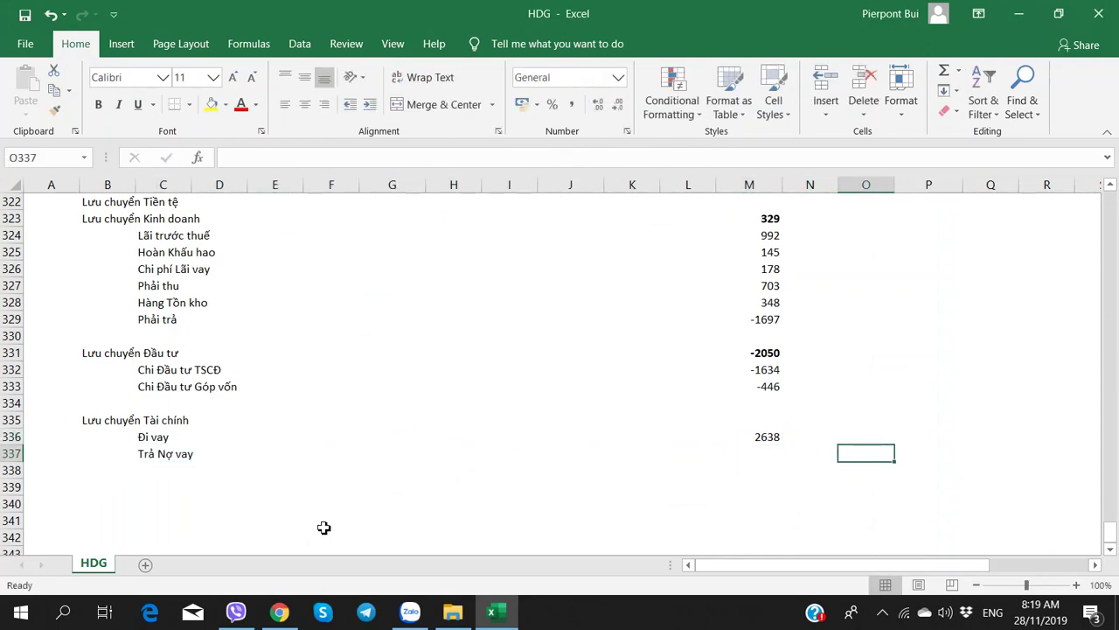
{"action": "key", "text": "Left"}
{"action": "key", "text": "Left"}
{"action": "key", "text": "alt+Tab"}
{"action": "key", "text": "alt+Tab"}
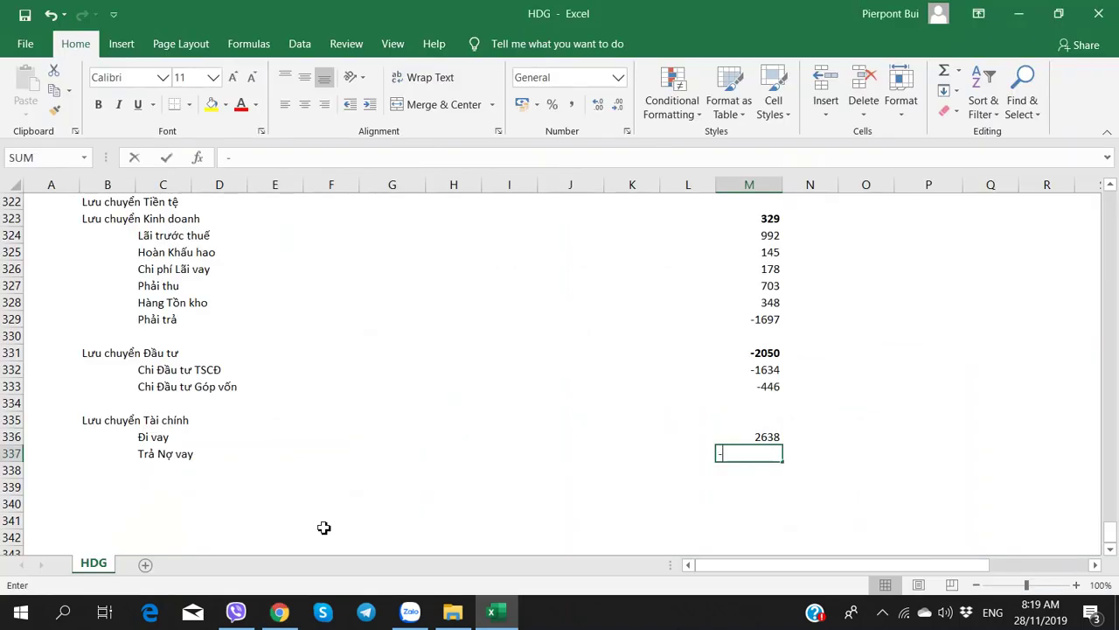
{"action": "type", "text": "-730"}
{"action": "key", "text": "Right"}
- Consult the next financing line in the PDF report and label C338 "Cổ tức Tiền mặt"
{"action": "key", "text": "alt+Tab"}
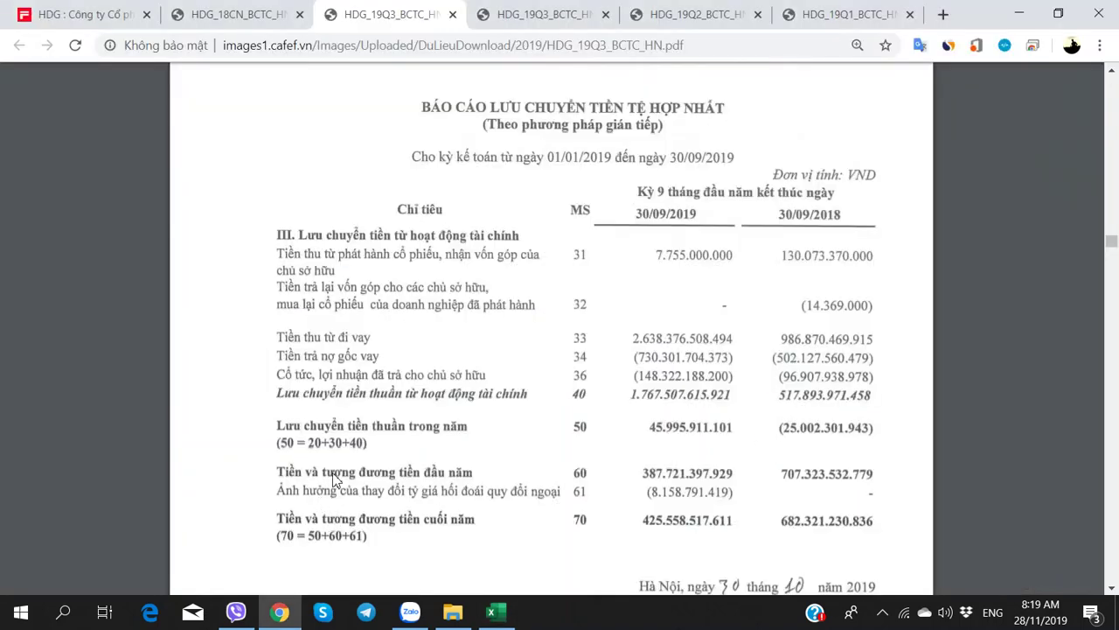
{"action": "key", "text": "alt+Tab"}
{"action": "left_click", "coordinate": [144, 470]}
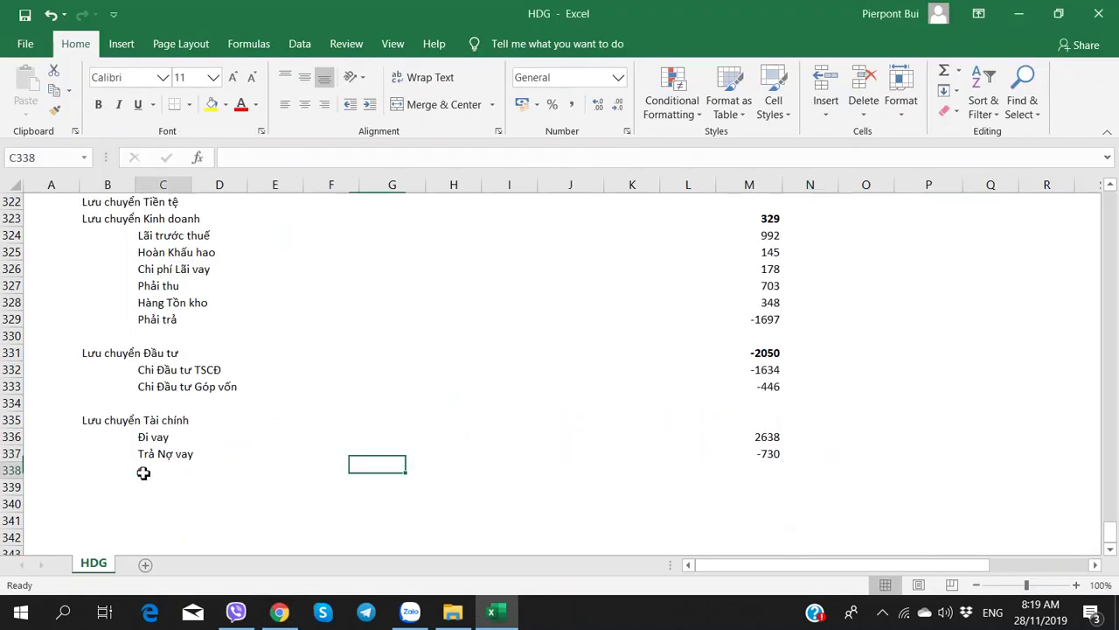
{"action": "type", "text": "Cổ tức"}
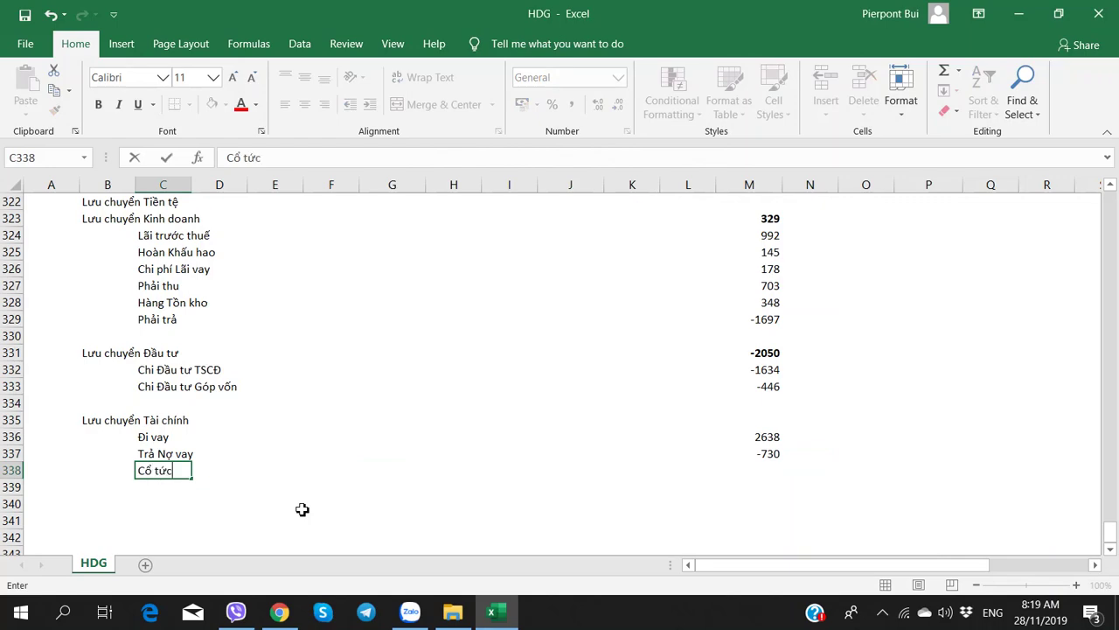
{"action": "key", "text": "alt+Tab"}
{"action": "key", "text": "alt+Tab"}
{"action": "type", "text": "tức Tiền mặt"}
- Enter -148 from the PDF report as the 9T.2019 cash dividend figure in M338
{"action": "key", "text": "Tab"}
{"action": "key", "text": "Tab"}
{"action": "key", "text": "Tab"}
{"action": "key", "text": "Tab"}
{"action": "key", "text": "Tab"}
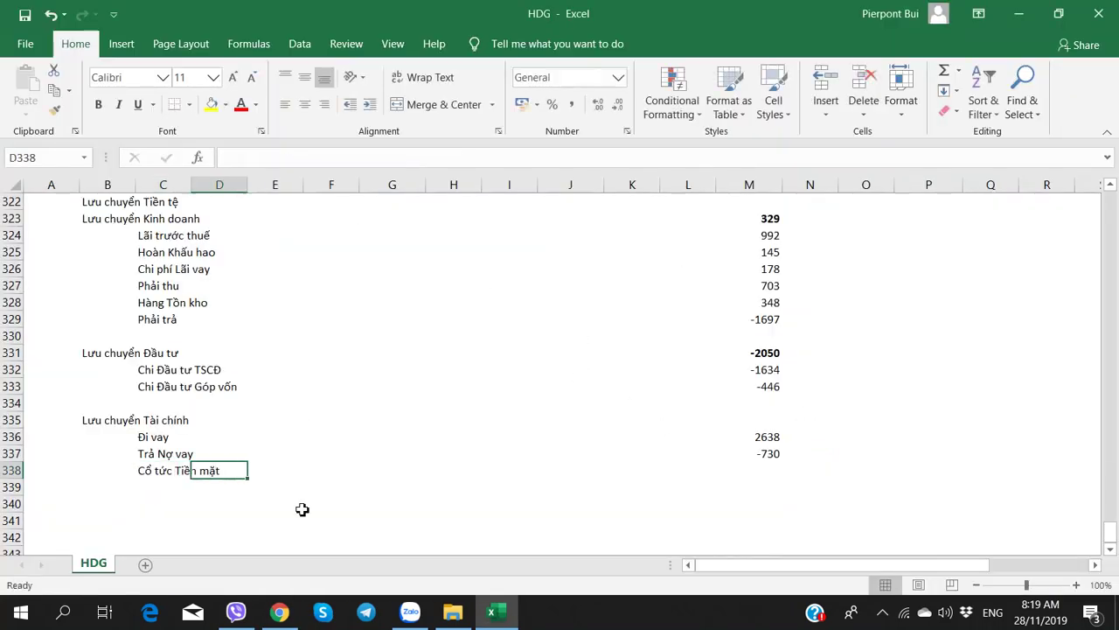
{"action": "key", "text": "Tab"}
{"action": "key", "text": "Tab"}
{"action": "key", "text": "Tab"}
{"action": "key", "text": "Tab"}
{"action": "key", "text": "Tab"}
{"action": "key", "text": "alt+Tab"}
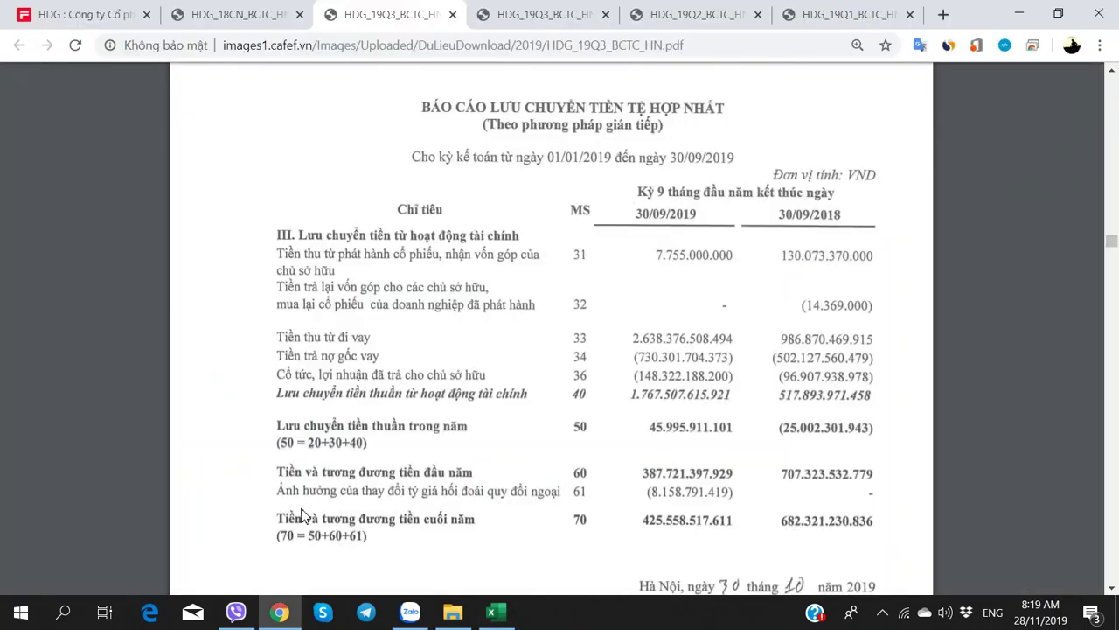
{"action": "key", "text": "alt+Tab"}
{"action": "type", "text": "-148"}
{"action": "key", "text": "Tab"}
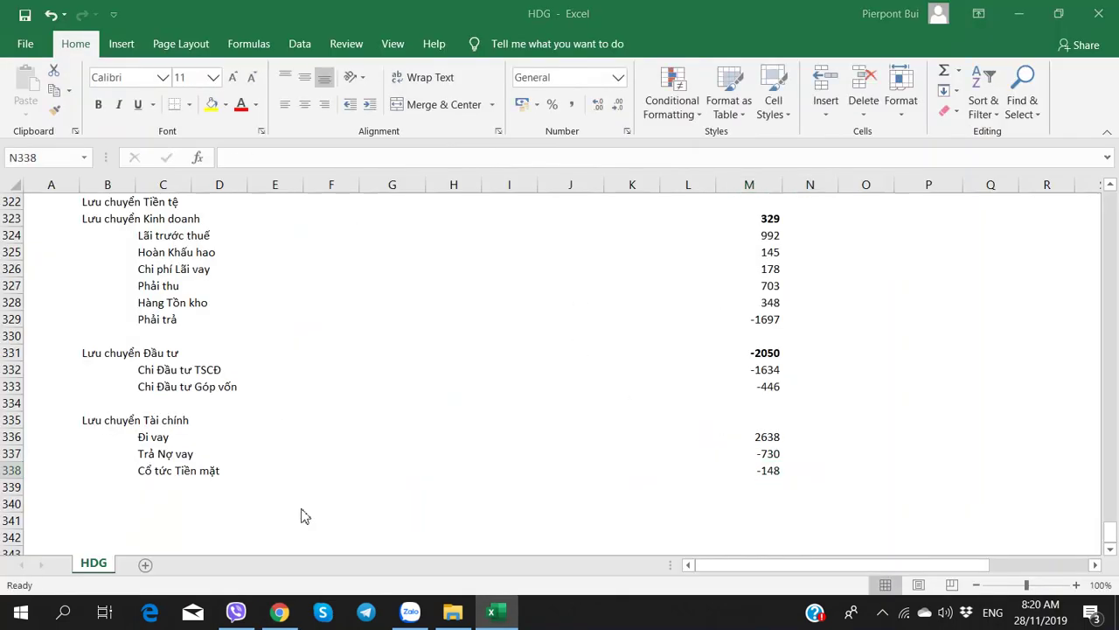
- Switch to HDG's CafeF company page in the browser and examine its news and events list
{"action": "key", "text": "alt+Tab"}
{"action": "left_click", "coordinate": [15, 12]}
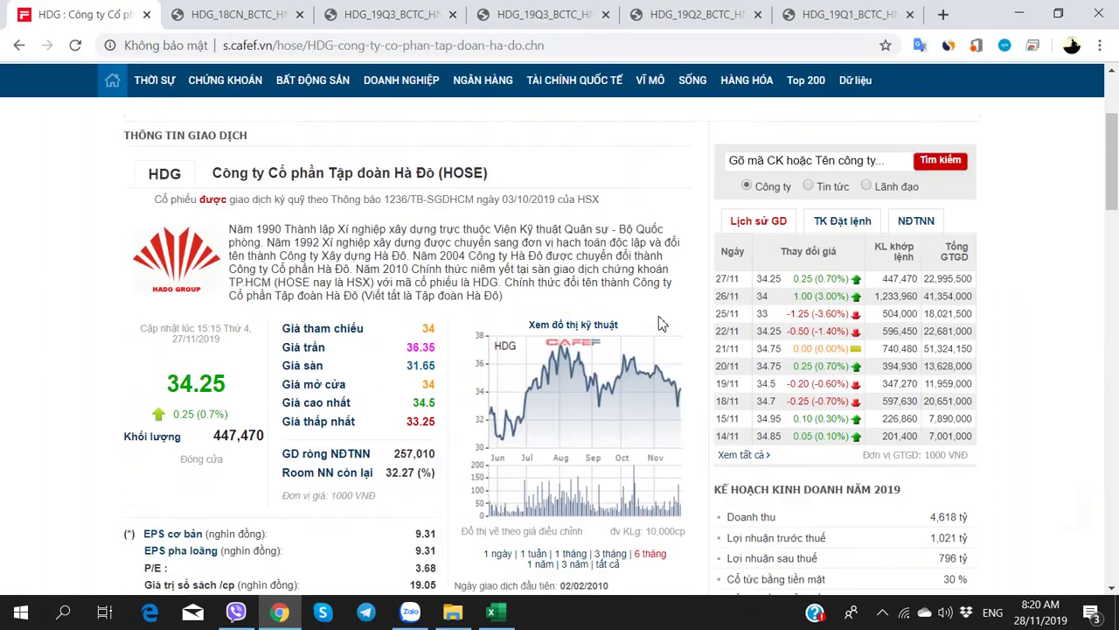
{"action": "scroll", "coordinate": [662, 323], "scroll_direction": "up", "scroll_amount": 4}
{"action": "scroll", "coordinate": [879, 297], "scroll_direction": "down", "scroll_amount": 8}
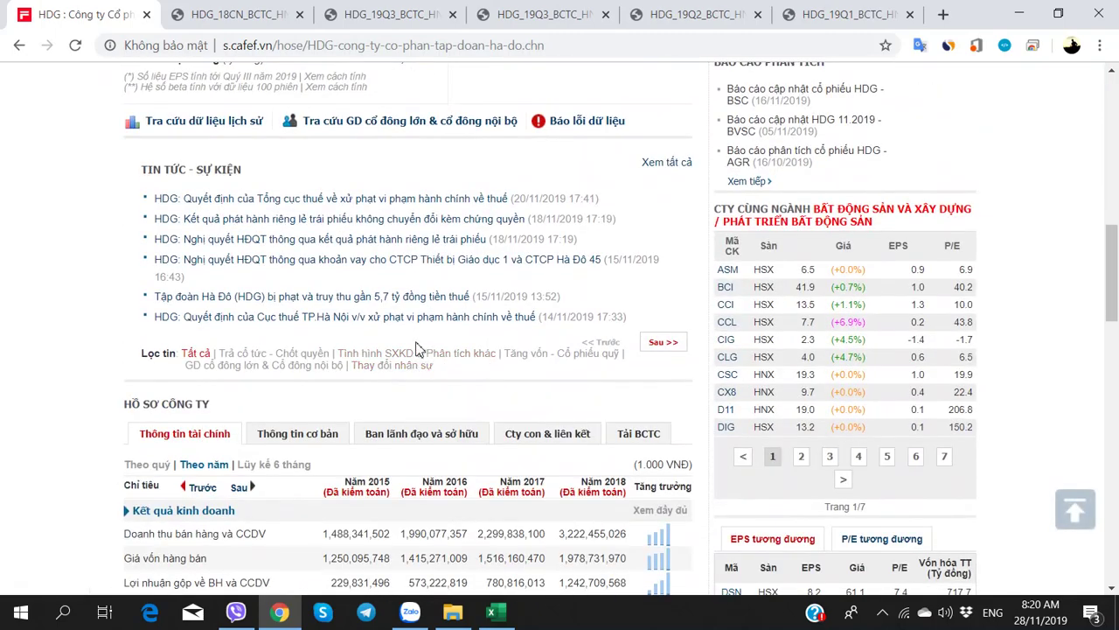
{"action": "scroll", "coordinate": [417, 348], "scroll_direction": "up", "scroll_amount": 2}
{"action": "scroll", "coordinate": [411, 350], "scroll_direction": "down", "scroll_amount": 2}
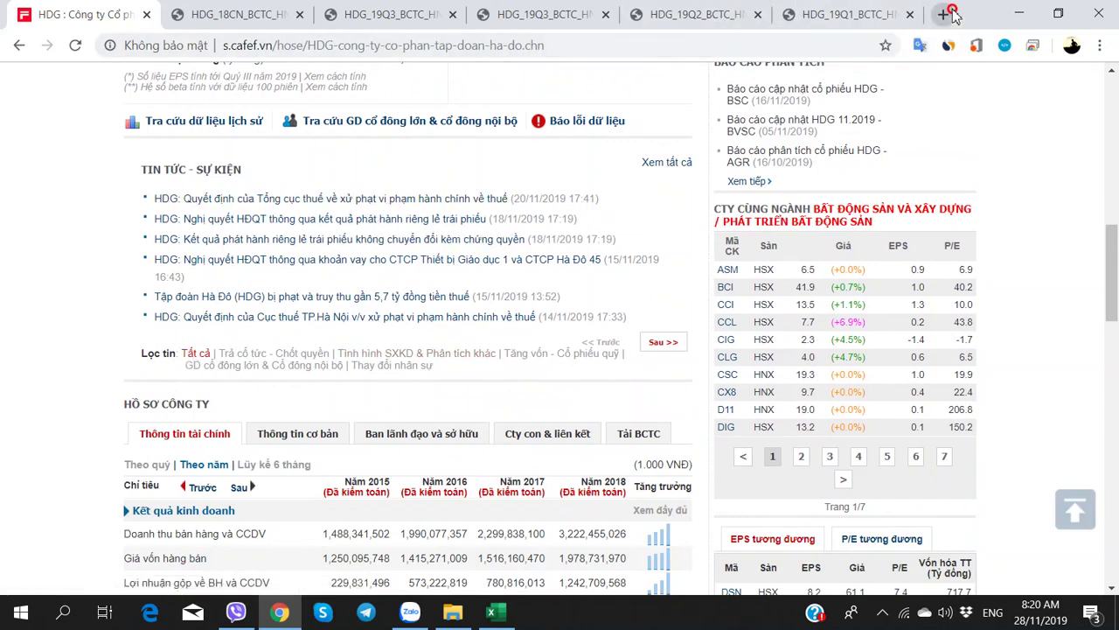
- Search the web for "ha do", open hado.com.vn and examine the disclosures in its shareholder relations section
{"action": "left_click", "coordinate": [944, 14]}
{"action": "type", "text": "ha do"}
{"action": "key", "text": "Return"}
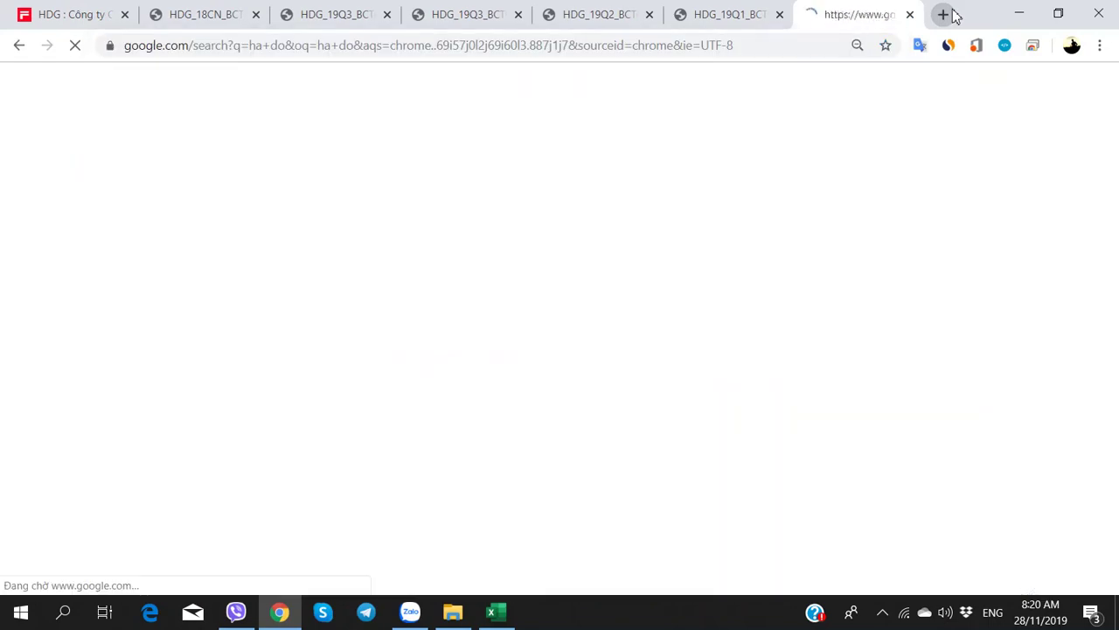
{"action": "left_click", "coordinate": [174, 219]}
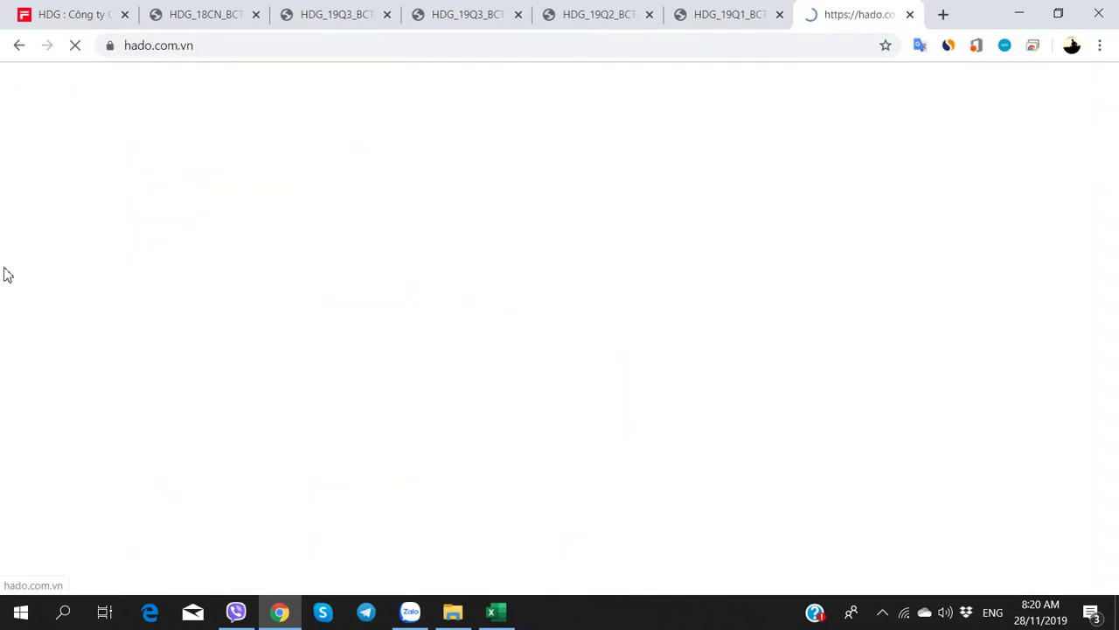
{"action": "scroll", "coordinate": [554, 261], "scroll_direction": "down", "scroll_amount": 5}
{"action": "scroll", "coordinate": [555, 262], "scroll_direction": "up", "scroll_amount": 5}
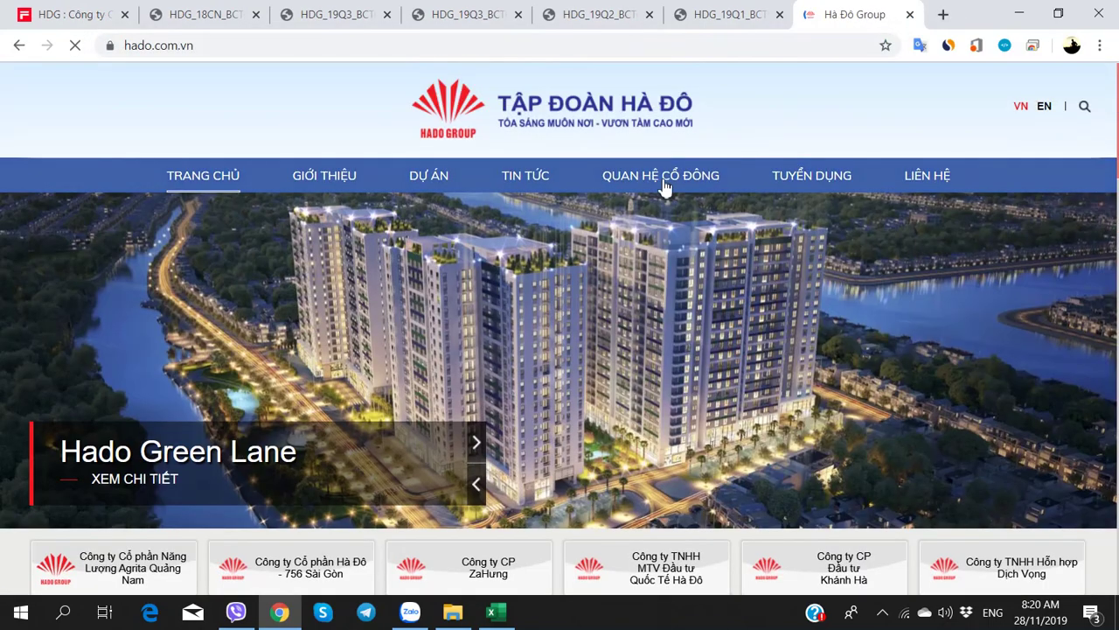
{"action": "left_click", "coordinate": [665, 178]}
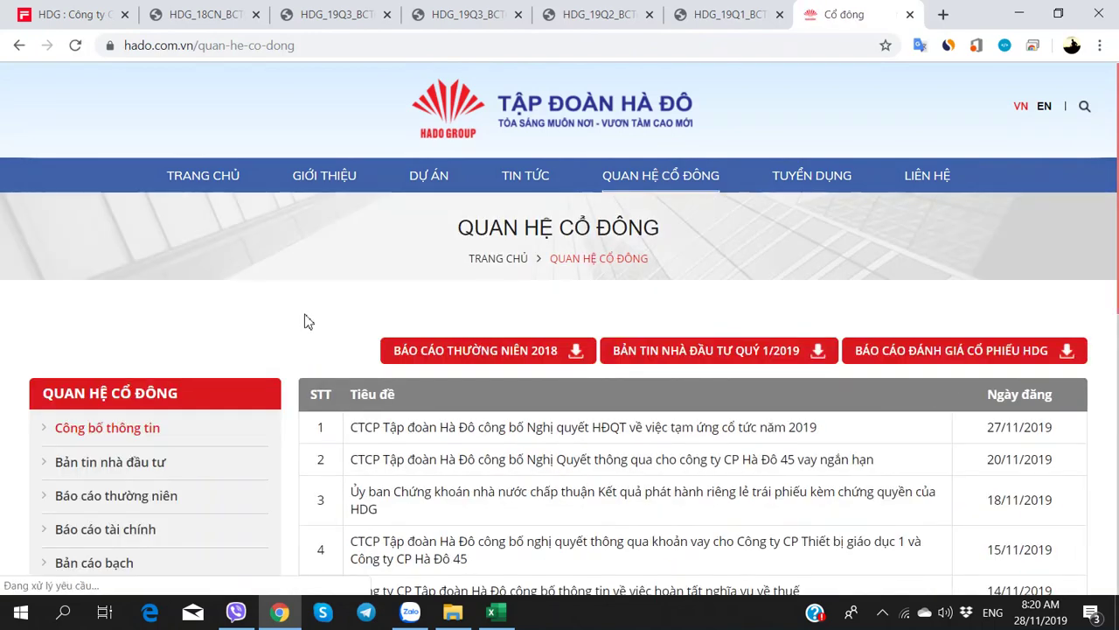
{"action": "scroll", "coordinate": [308, 321], "scroll_direction": "down", "scroll_amount": 2}
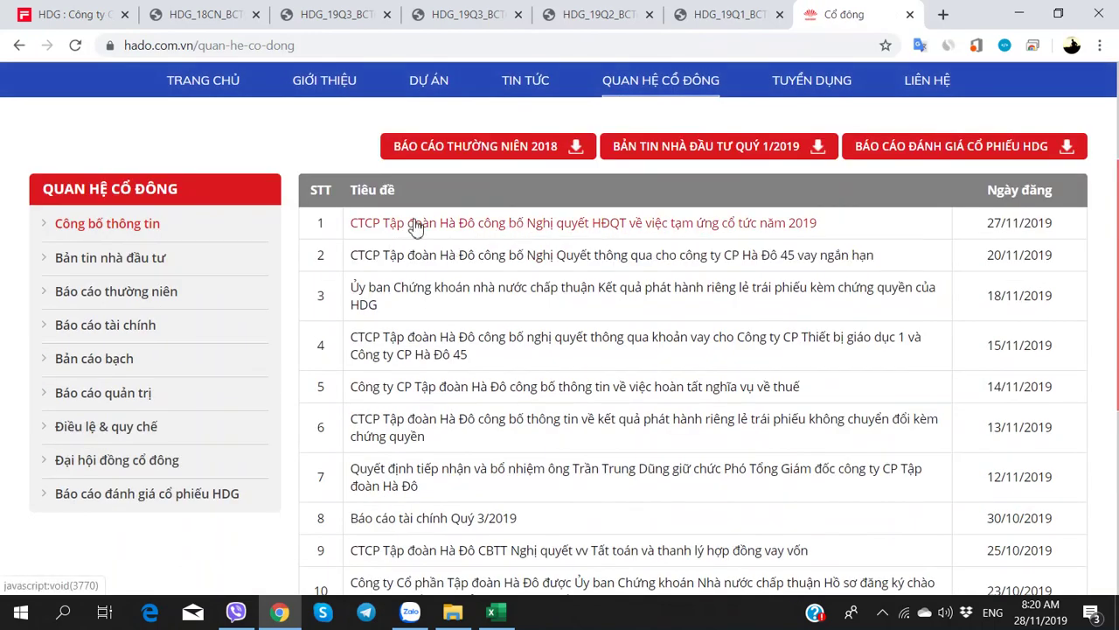
- Return to HDG's CafeF page and compare its recent price history with its foreign investor trading figures
{"action": "key", "text": "ctrl+1"}
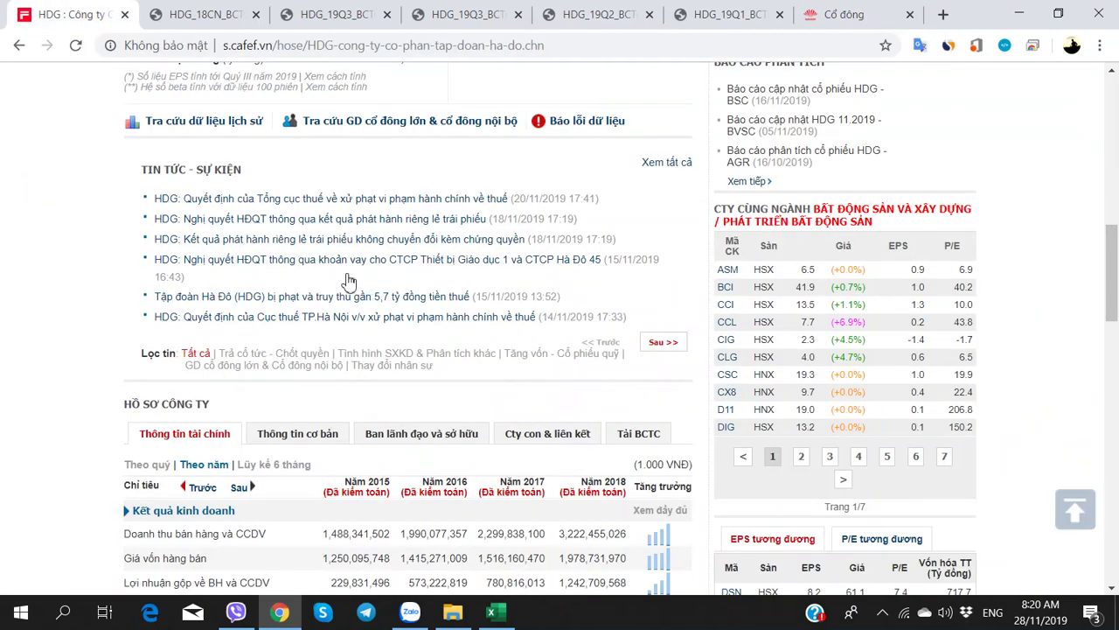
{"action": "scroll", "coordinate": [434, 298], "scroll_direction": "up", "scroll_amount": 2}
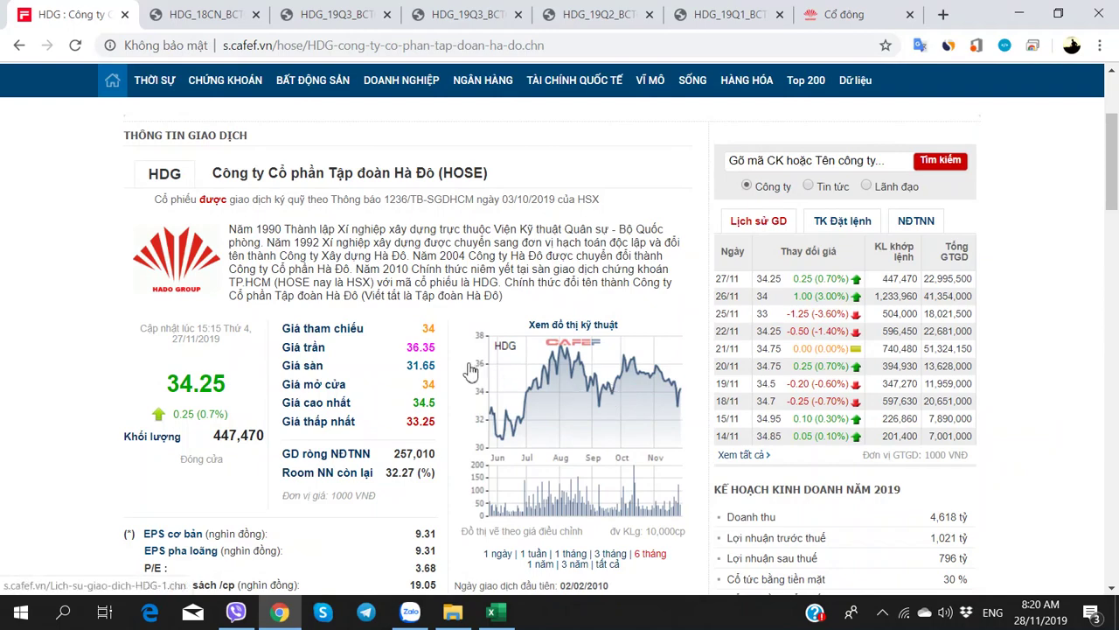
{"action": "scroll", "coordinate": [471, 373], "scroll_direction": "down", "scroll_amount": 2}
{"action": "scroll", "coordinate": [639, 330], "scroll_direction": "up", "scroll_amount": 2}
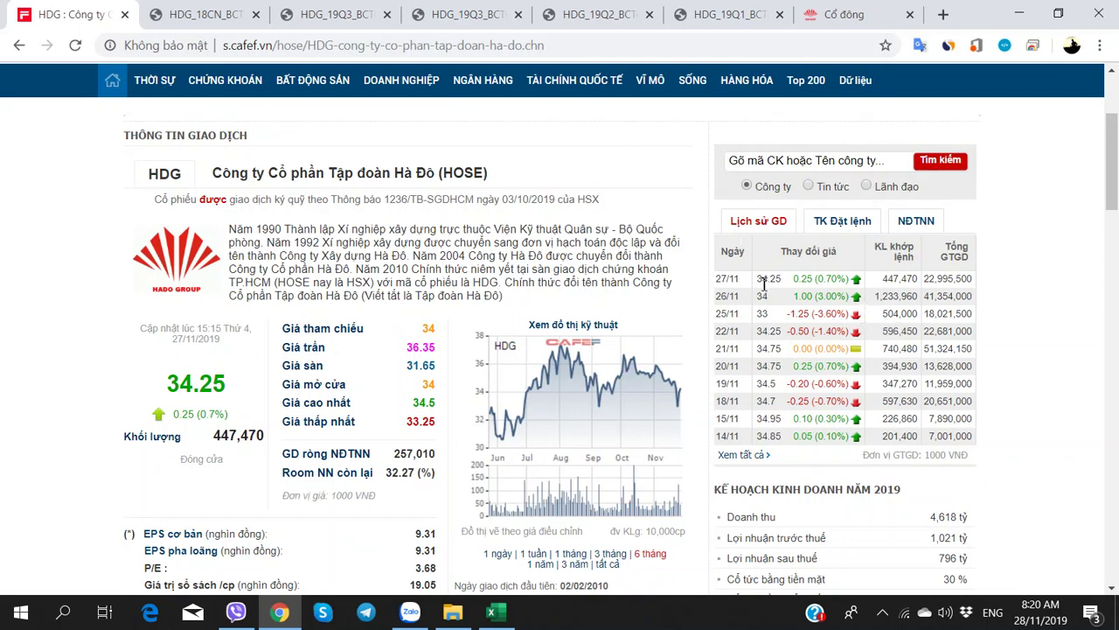
{"action": "left_click", "coordinate": [917, 226]}
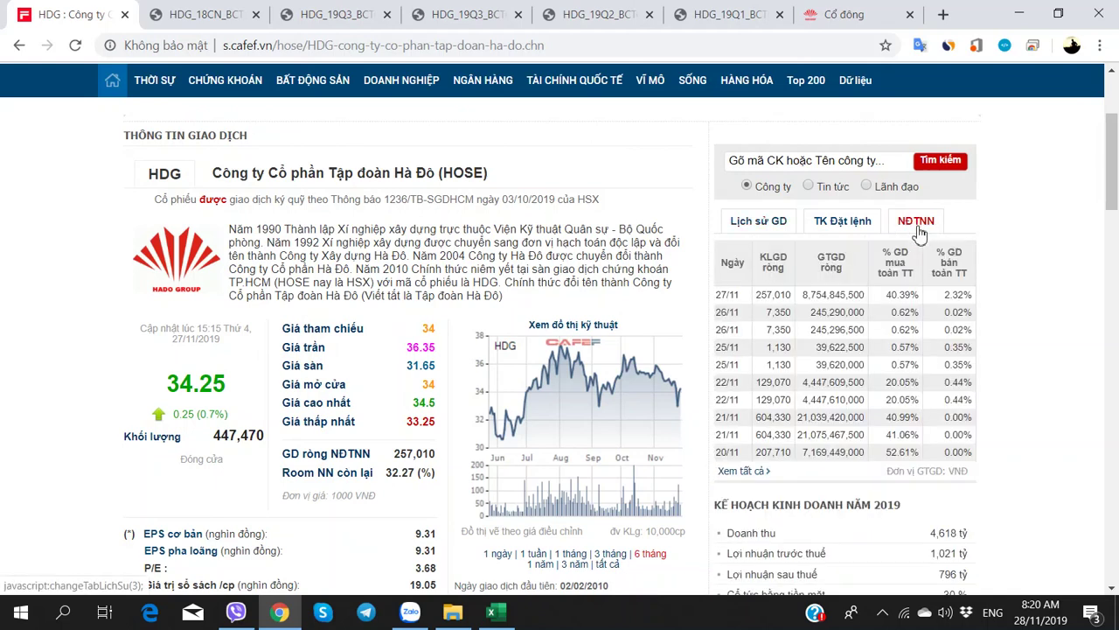
{"action": "left_click", "coordinate": [762, 227]}
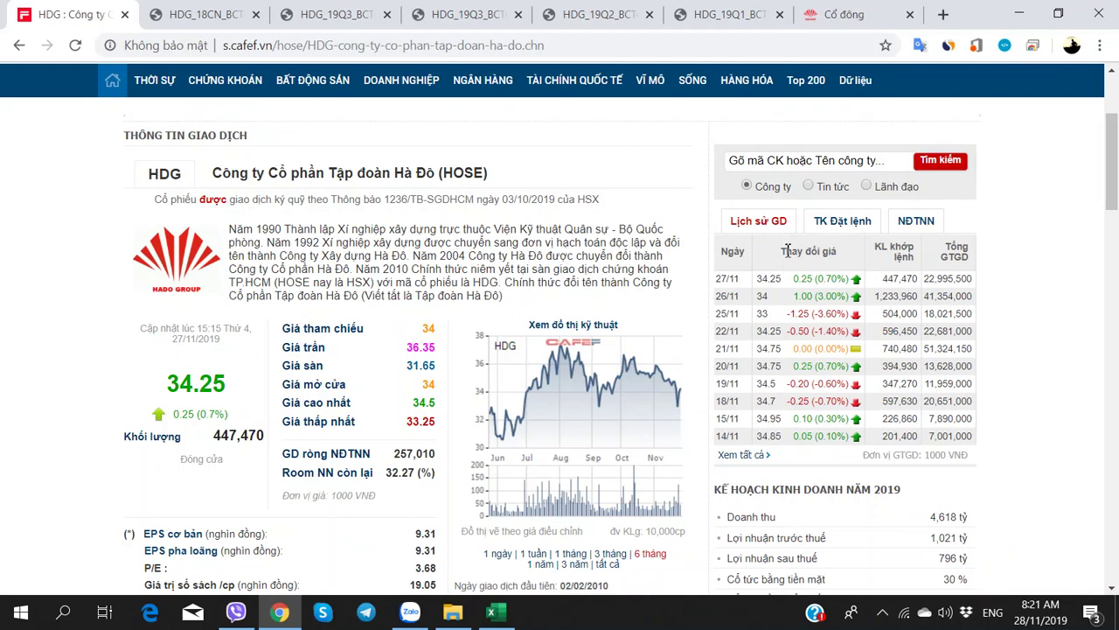
- Glance at the 2018 annual report, then review the cash flow summary's 2018, 6T.2019 and 9T.2019 columns in the Excel sheet
{"action": "left_click", "coordinate": [179, 14]}
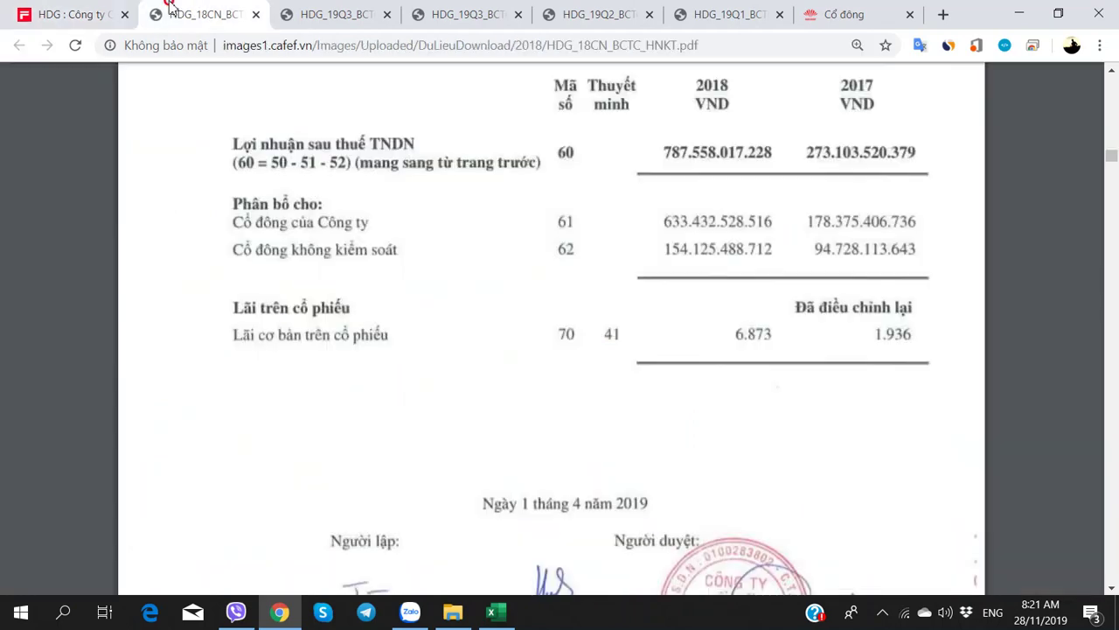
{"action": "left_click", "coordinate": [491, 609]}
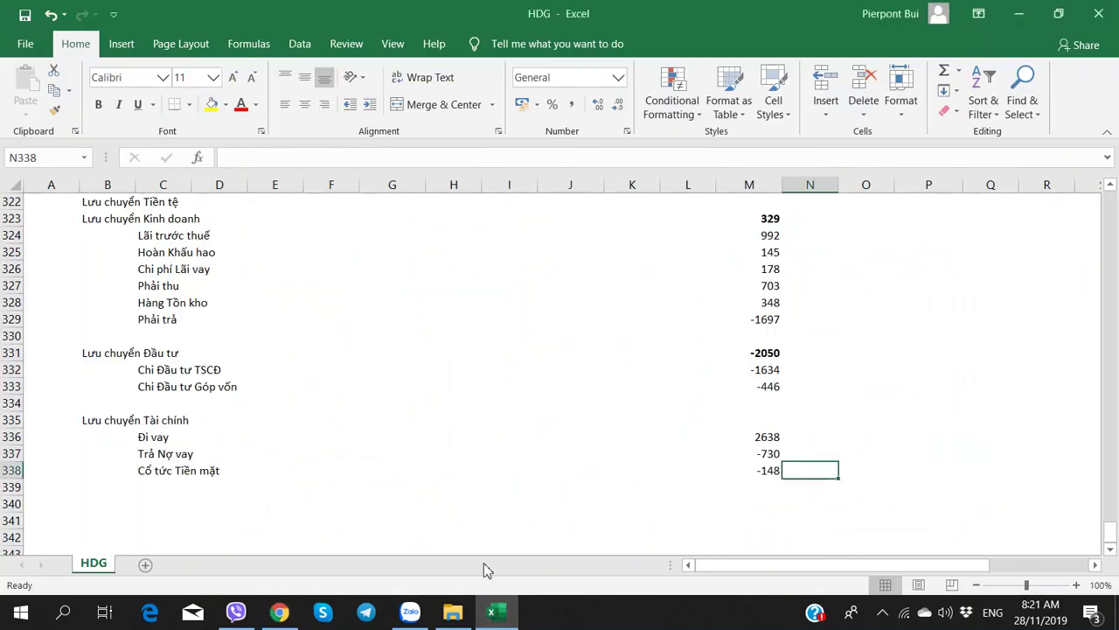
{"action": "scroll", "coordinate": [390, 383], "scroll_direction": "up", "scroll_amount": 2}
{"action": "scroll", "coordinate": [390, 383], "scroll_direction": "down", "scroll_amount": 2}
{"action": "scroll", "coordinate": [390, 383], "scroll_direction": "up", "scroll_amount": 6}
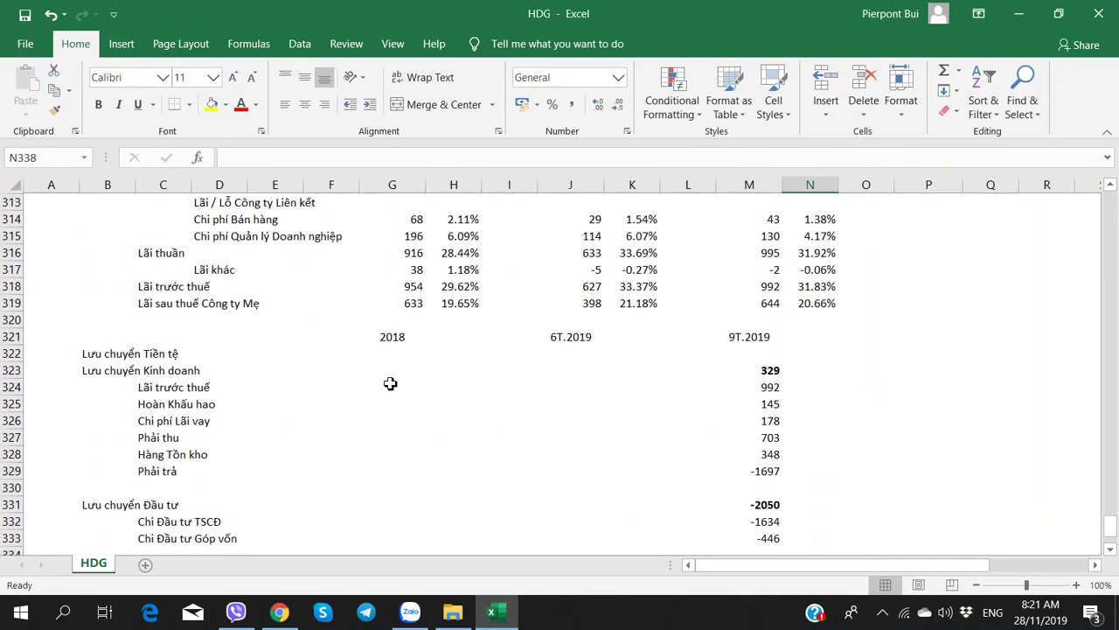
{"action": "scroll", "coordinate": [390, 383], "scroll_direction": "down", "scroll_amount": 6}
{"action": "scroll", "coordinate": [570, 361], "scroll_direction": "up", "scroll_amount": 2}
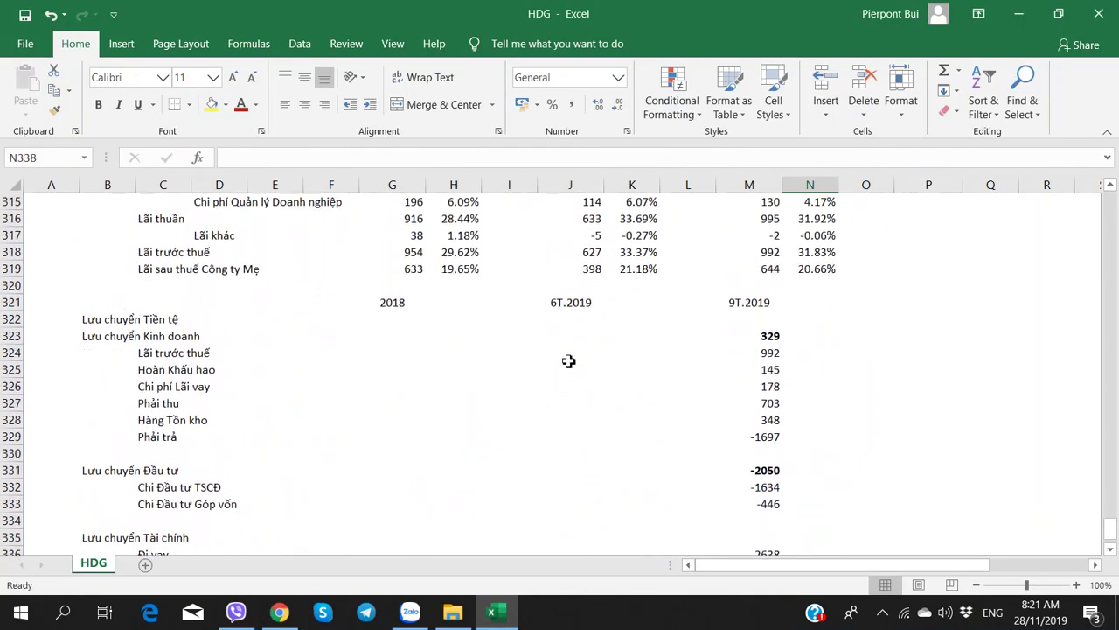
{"action": "left_click", "coordinate": [570, 339]}
{"action": "key", "text": "alt+Tab"}
{"action": "key", "text": "alt+Tab"}
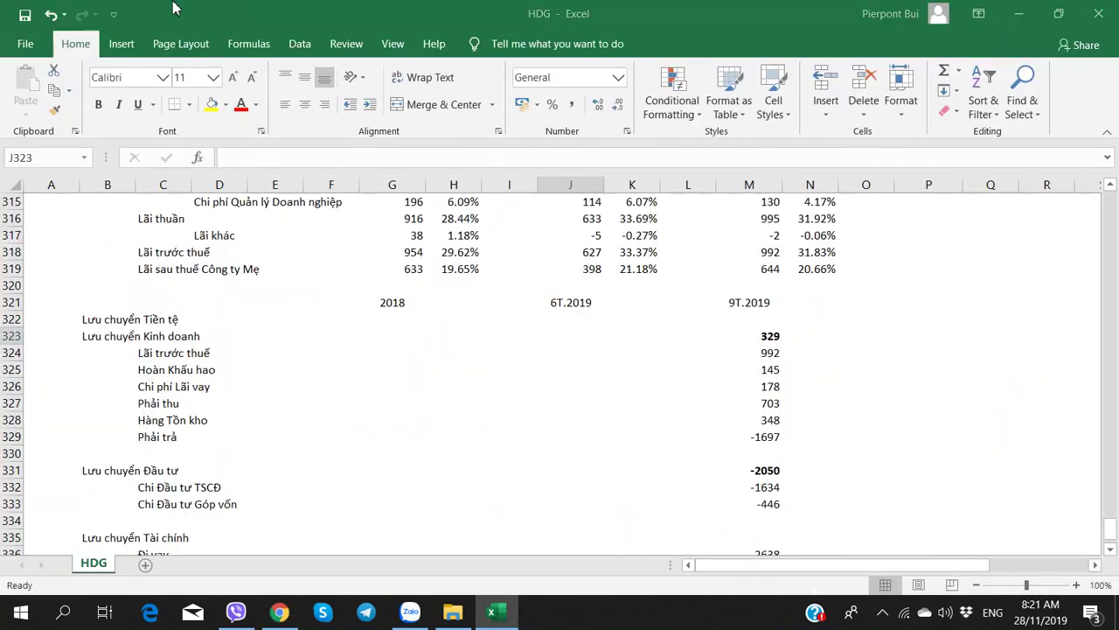
- Open HDG's full trading history on CafeF, examine the daily foreign investor trades, and close that page
{"action": "key", "text": "alt+Tab"}
{"action": "key", "text": "ctrl+1"}
{"action": "scroll", "coordinate": [856, 381], "scroll_direction": "down", "scroll_amount": 3}
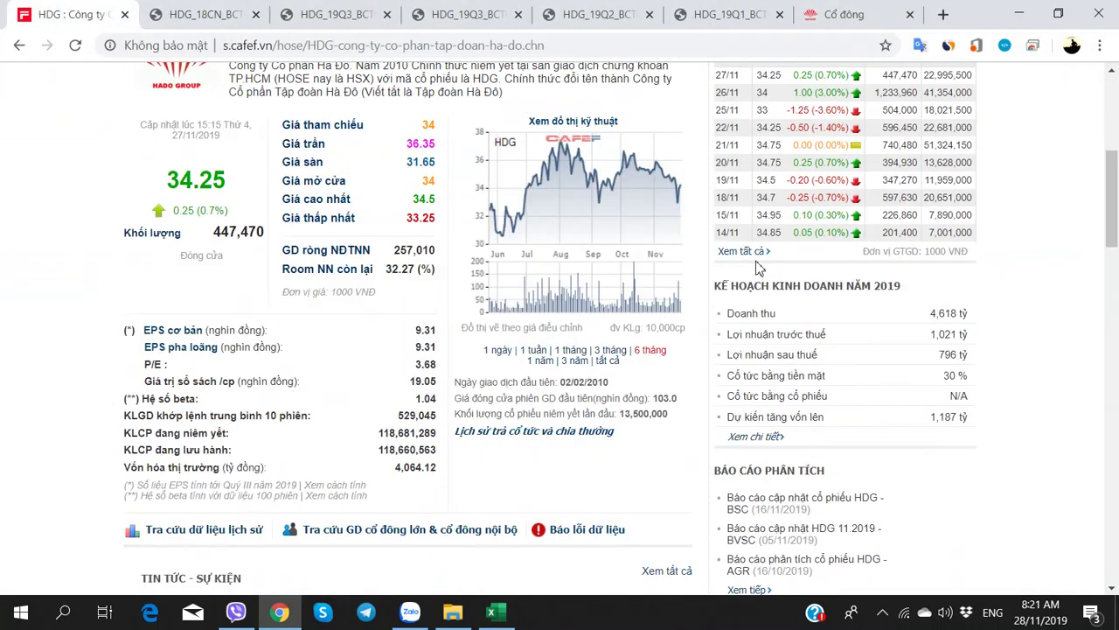
{"action": "left_click", "coordinate": [741, 251]}
{"action": "scroll", "coordinate": [739, 262], "scroll_direction": "down", "scroll_amount": 3}
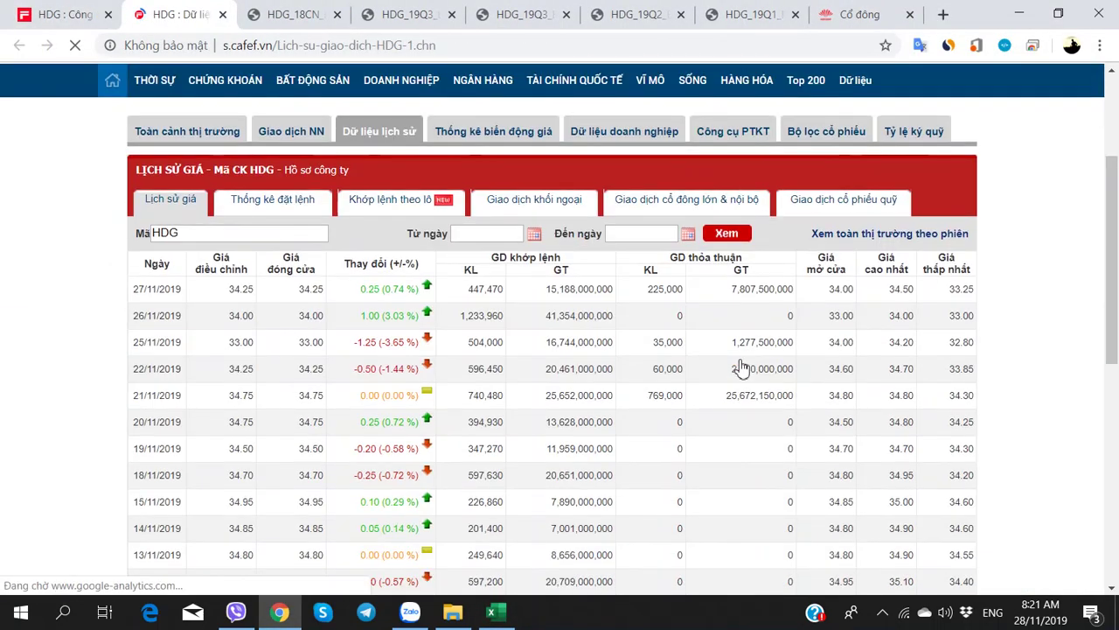
{"action": "left_click", "coordinate": [525, 201]}
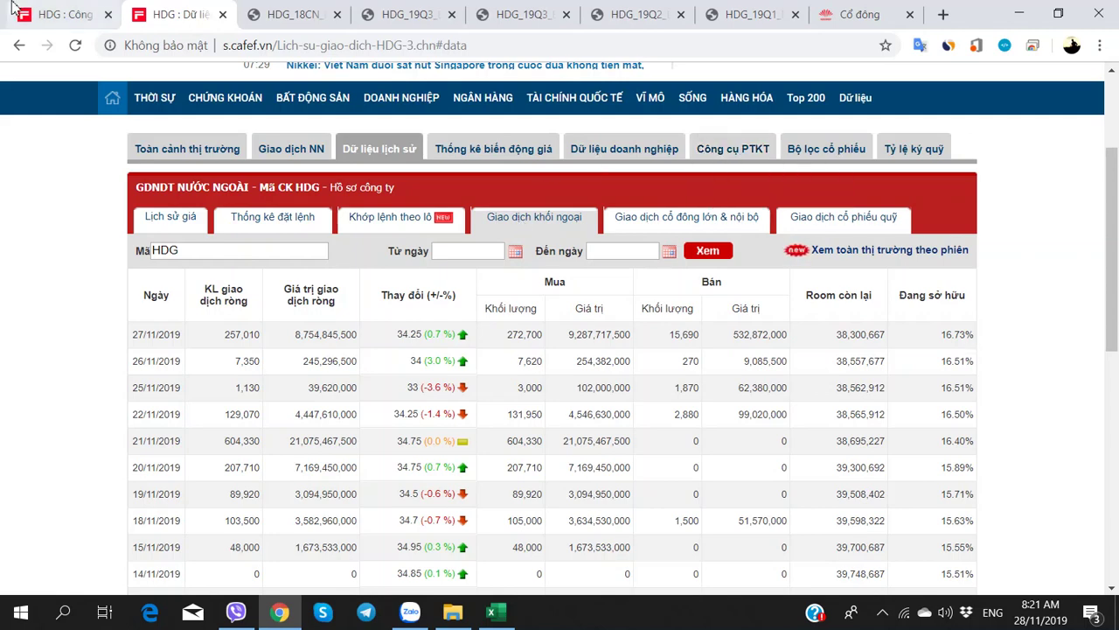
{"action": "left_click", "coordinate": [35, 18]}
{"action": "left_click", "coordinate": [175, 14]}
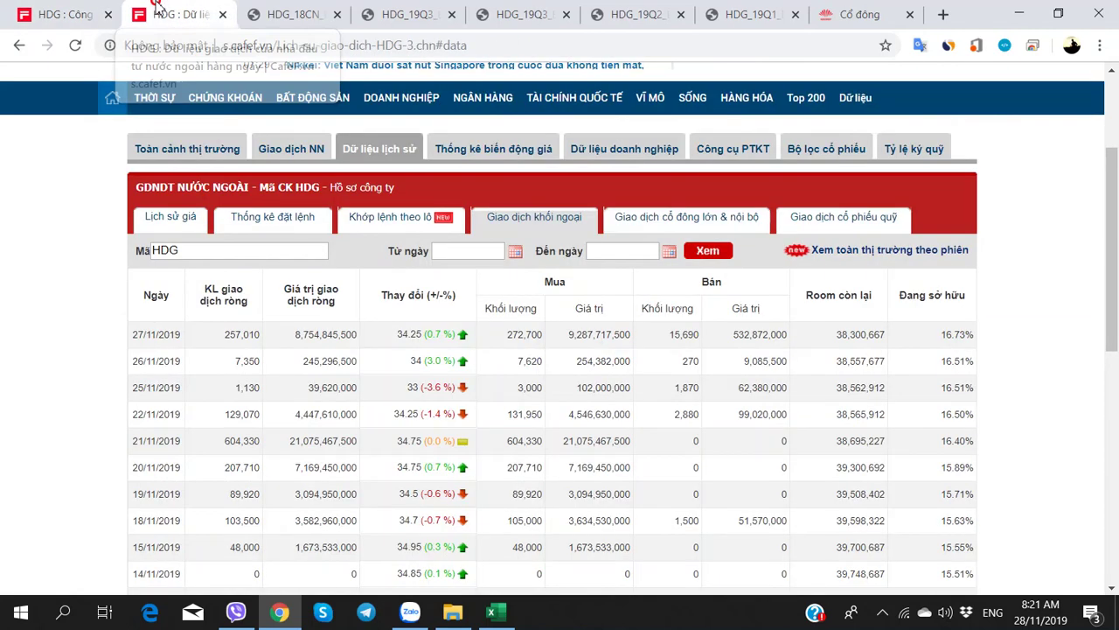
{"action": "left_click", "coordinate": [222, 14]}
- Switch back to the Excel sheet and make the 9T.2019 borrowing proceeds in M336 bold
{"action": "left_click", "coordinate": [491, 612]}
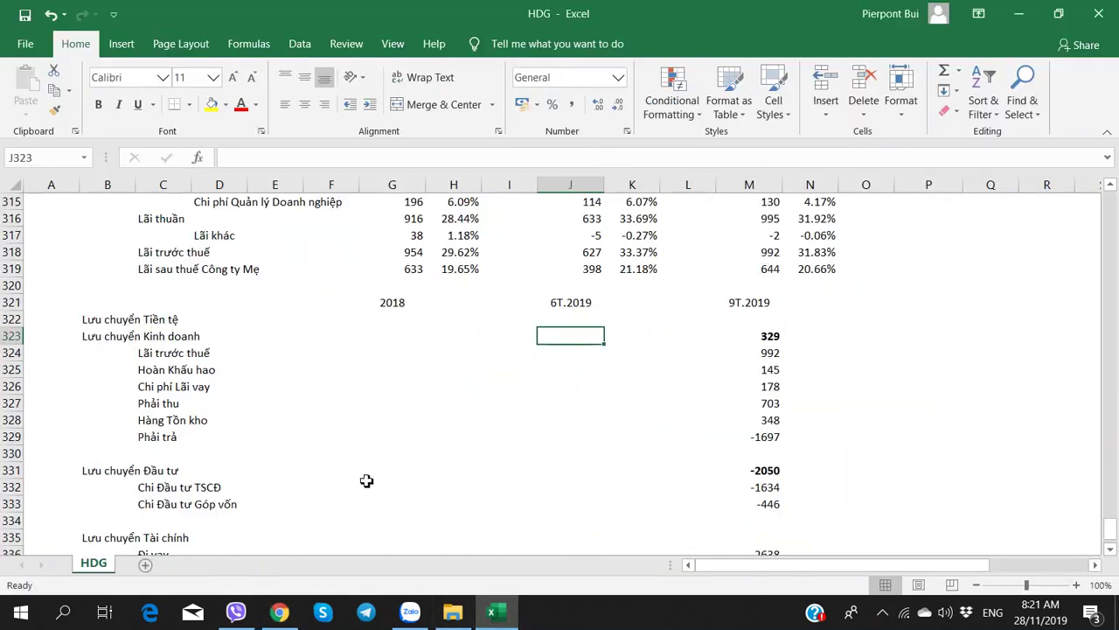
{"action": "scroll", "coordinate": [367, 480], "scroll_direction": "down", "scroll_amount": 5}
{"action": "scroll", "coordinate": [358, 481], "scroll_direction": "up", "scroll_amount": 3}
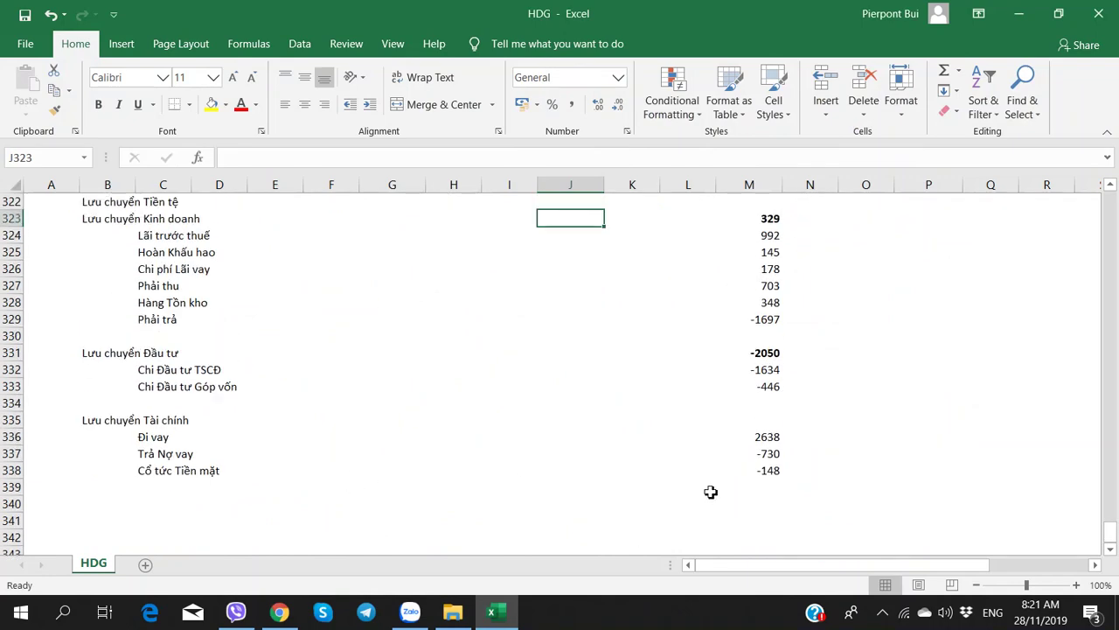
{"action": "left_click", "coordinate": [749, 437]}
{"action": "key", "text": "ctrl+b"}
- Review the 9T.2019 cash flow column from the operating section down to the financing section
{"action": "scroll", "coordinate": [740, 420], "scroll_direction": "up", "scroll_amount": 3}
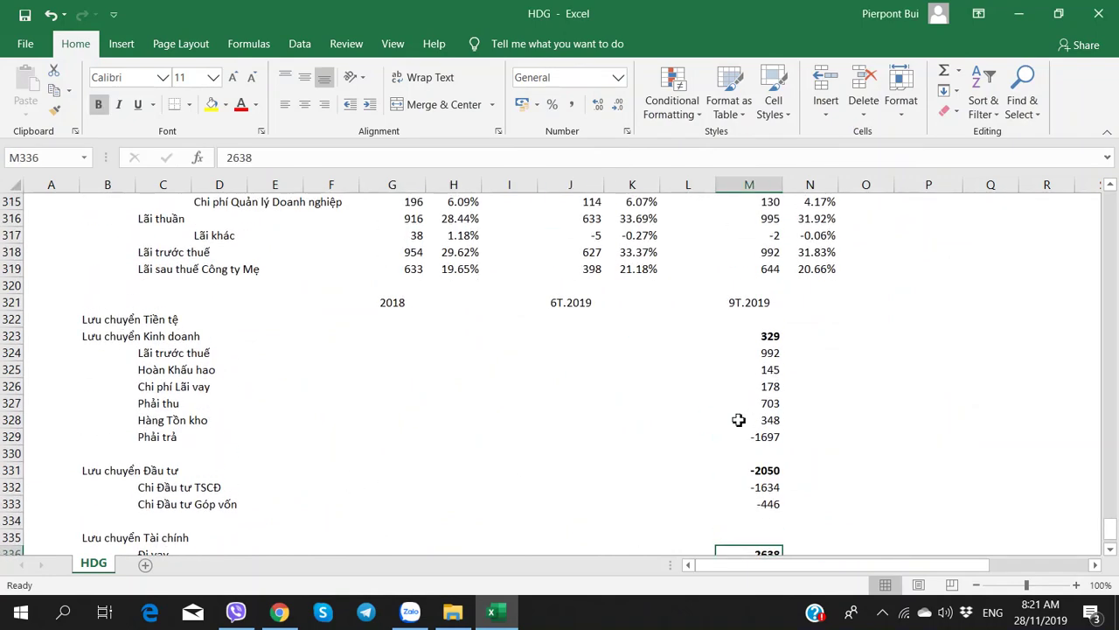
{"action": "scroll", "coordinate": [739, 420], "scroll_direction": "down", "scroll_amount": 3}
{"action": "scroll", "coordinate": [734, 409], "scroll_direction": "up", "scroll_amount": 2}
{"action": "scroll", "coordinate": [734, 409], "scroll_direction": "down", "scroll_amount": 2}
{"action": "scroll", "coordinate": [731, 408], "scroll_direction": "up", "scroll_amount": 2}
{"action": "left_click", "coordinate": [752, 319]}
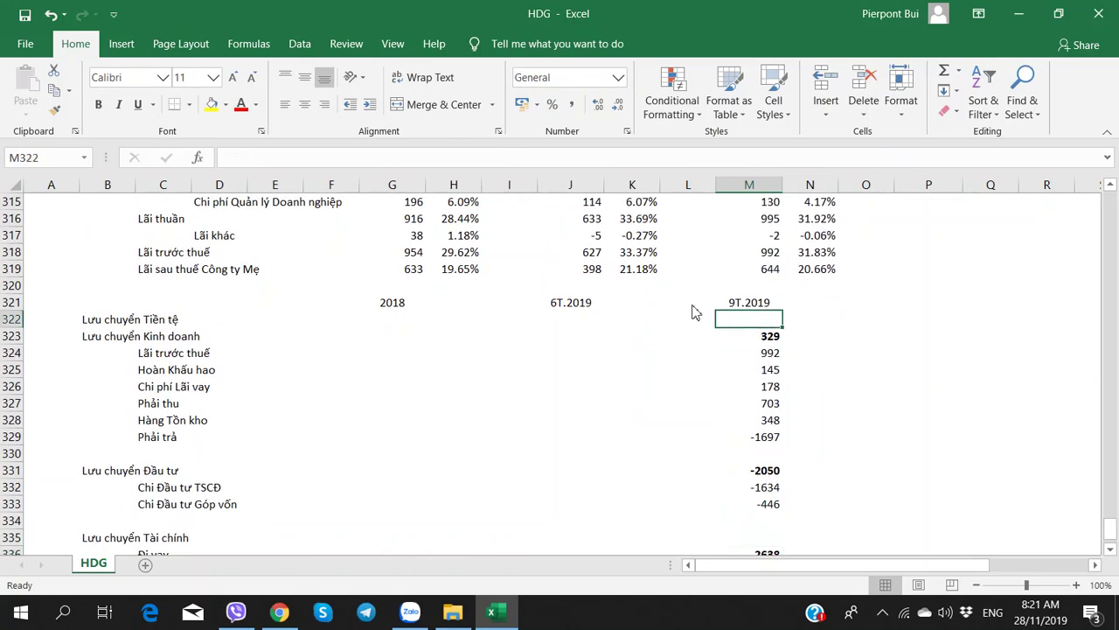
- Open the Q3 2019 consolidated report and compare its financing cash flows with the 9T.2019 column in the Excel sheet
{"action": "key", "text": "alt+Tab"}
{"action": "left_click", "coordinate": [197, 14]}
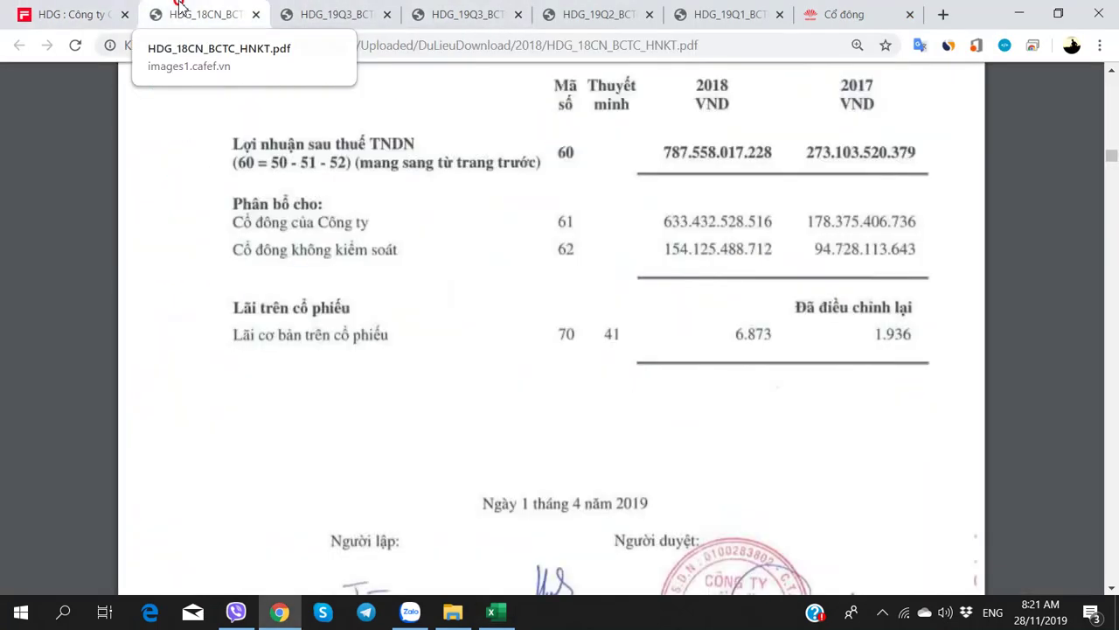
{"action": "left_click", "coordinate": [359, 8]}
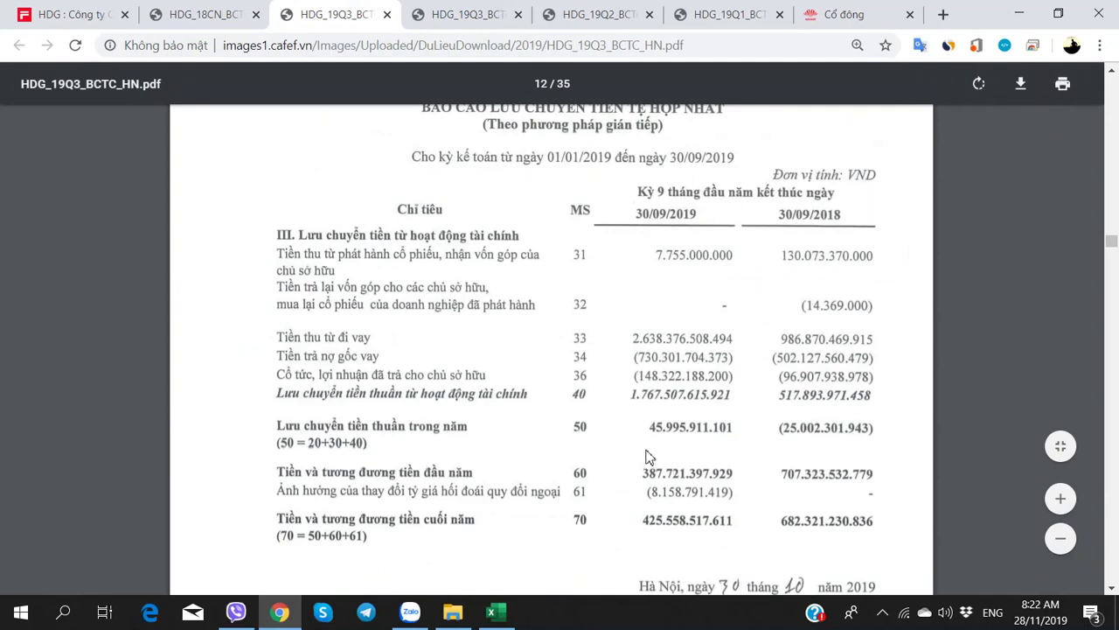
{"action": "key", "text": "alt+Tab"}
{"action": "key", "text": "alt+Tab"}
{"action": "key", "text": "alt+Tab"}
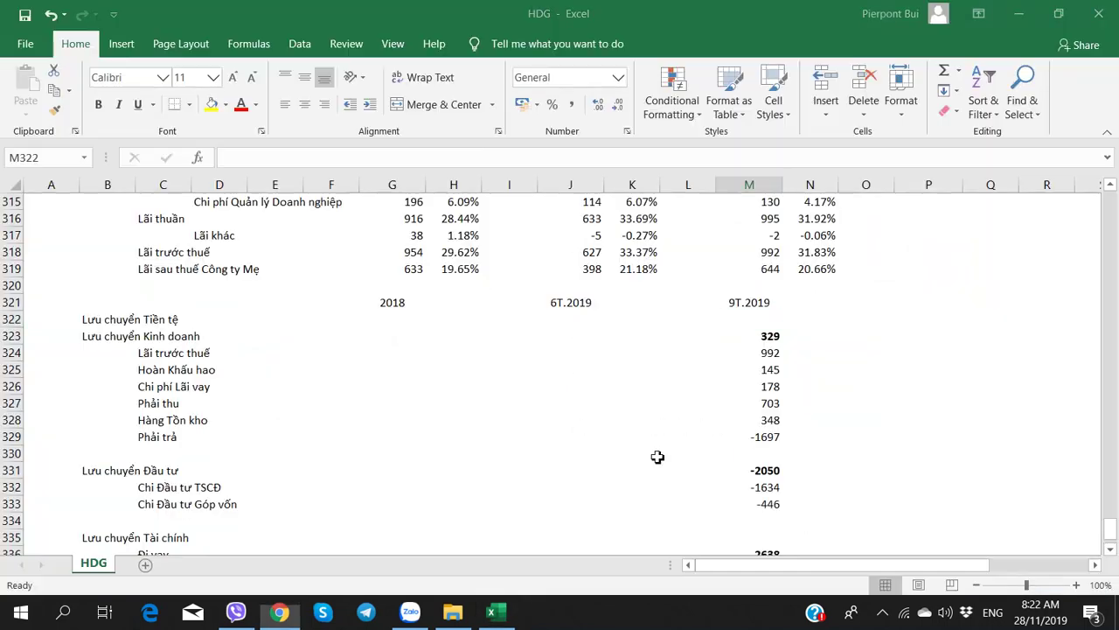
{"action": "scroll", "coordinate": [657, 456], "scroll_direction": "down", "scroll_amount": 2}
{"action": "scroll", "coordinate": [657, 456], "scroll_direction": "up", "scroll_amount": 2}
{"action": "key", "text": "alt+Tab"}
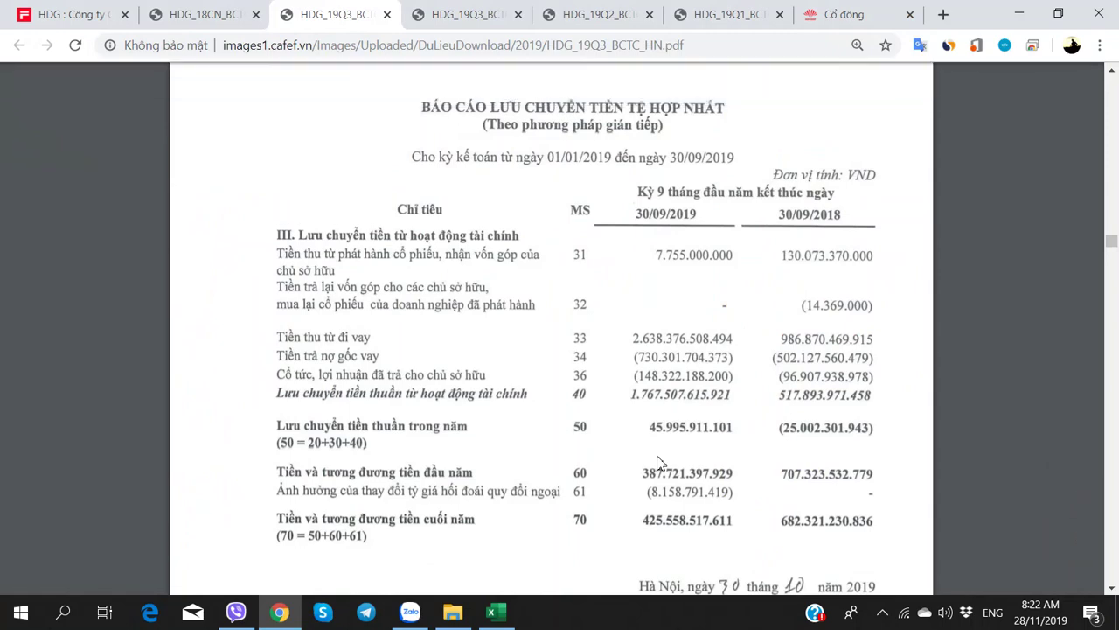
{"action": "key", "text": "alt+Tab"}
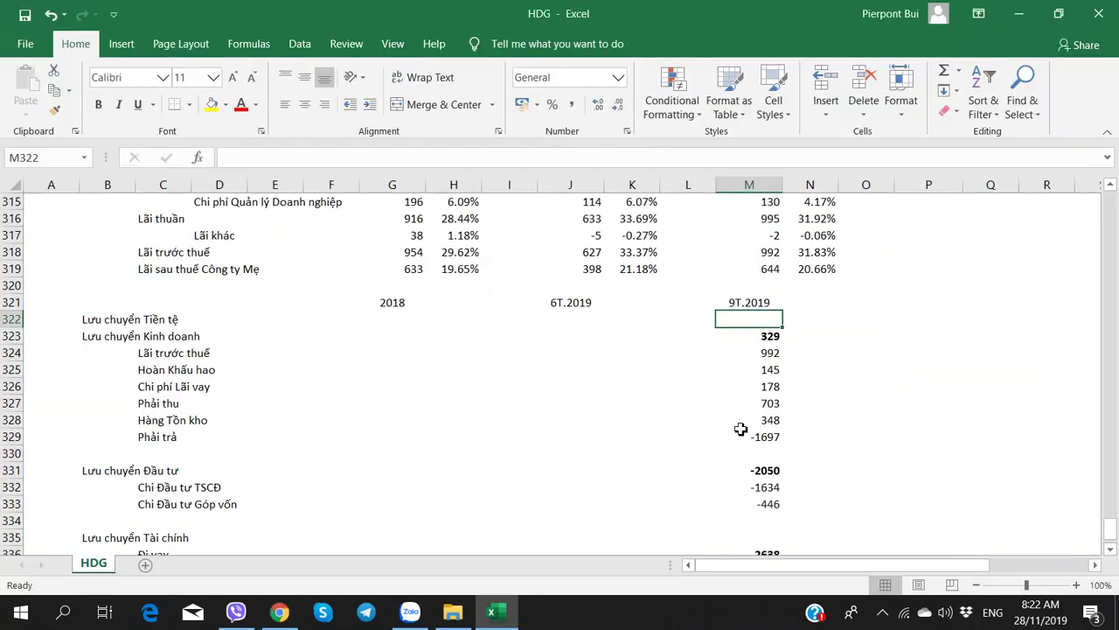
- Remove the bold from the borrowing proceeds in M336 and check the net financing cash flow in the Q3 report
{"action": "scroll", "coordinate": [742, 430], "scroll_direction": "down", "scroll_amount": 2}
{"action": "left_click", "coordinate": [749, 436]}
{"action": "key", "text": "alt+Tab"}
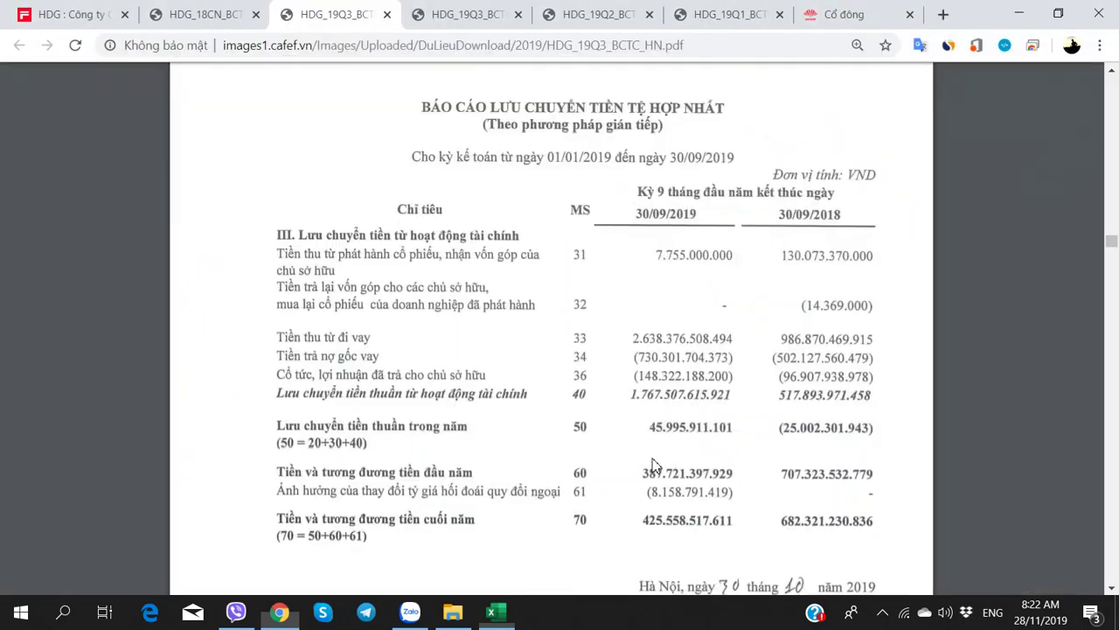
{"action": "key", "text": "alt+Tab"}
- Enter 1767 in M335 as the 9T.2019 net financing cash flow from the Q3 2019 report
{"action": "key", "text": "Up"}
{"action": "key", "text": "alt+Tab"}
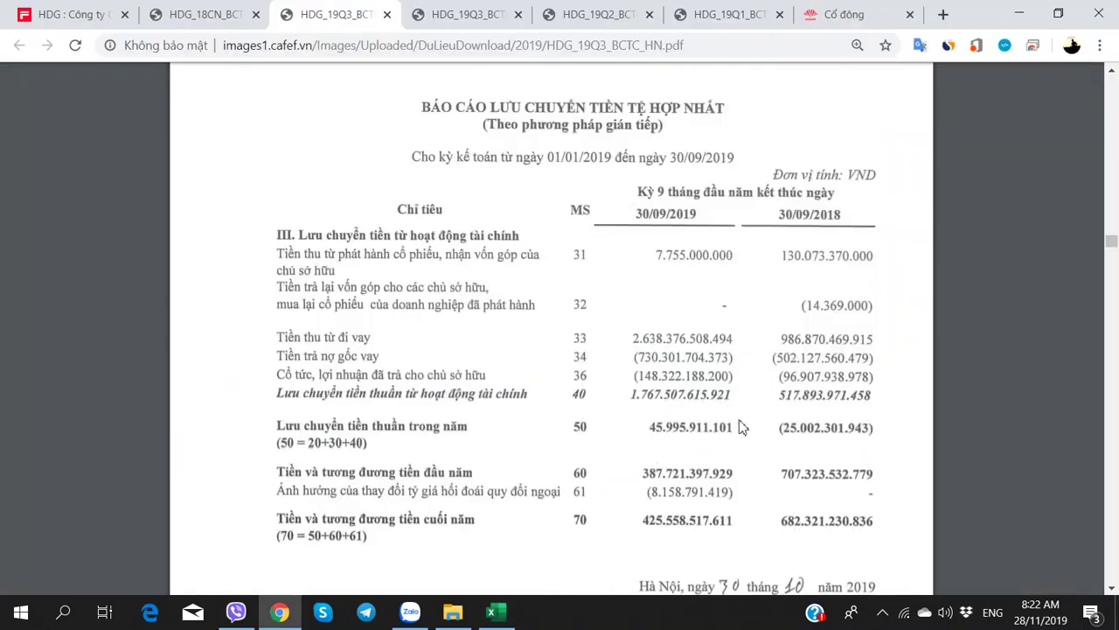
{"action": "key", "text": "alt+Tab"}
{"action": "type", "text": "1767"}
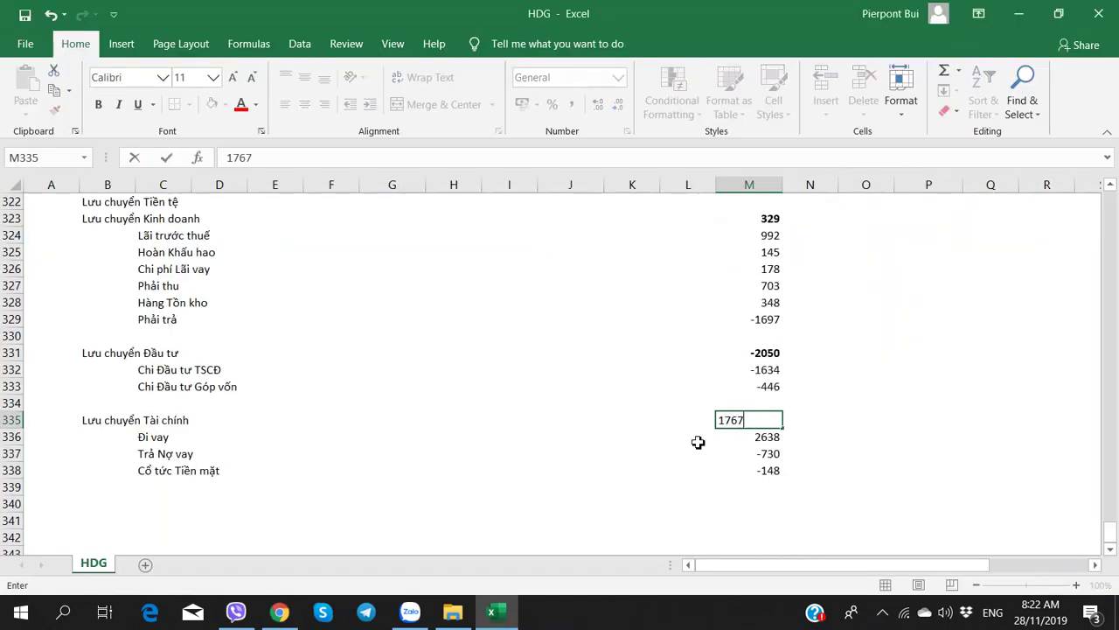
{"action": "left_click", "coordinate": [926, 375]}
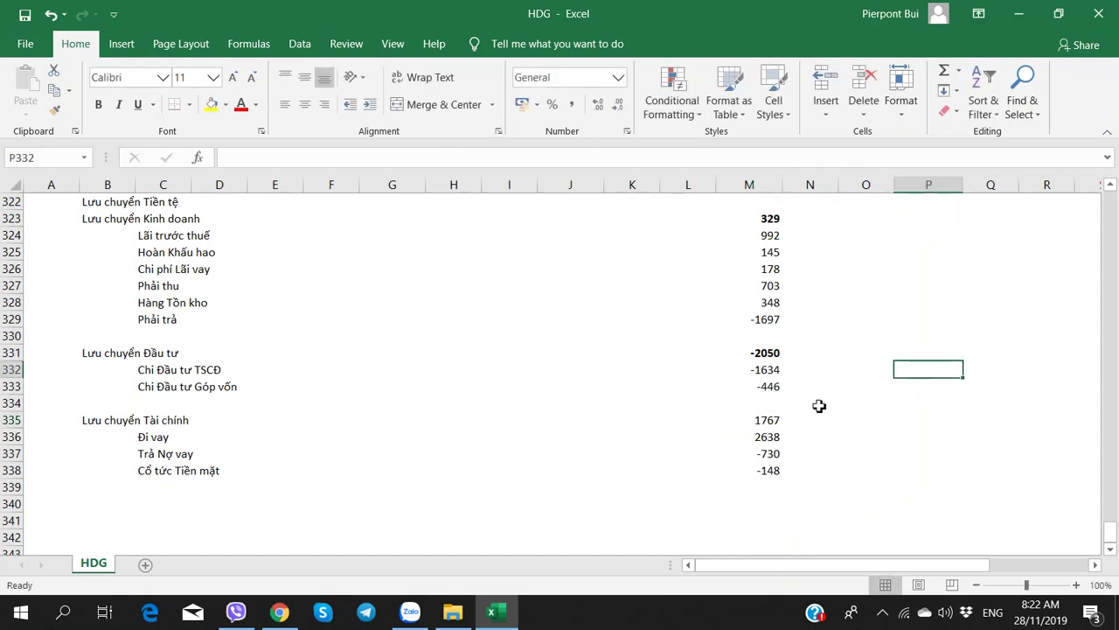
- Make the 9T.2019 net financing cash flow in M335 bold
{"action": "left_click", "coordinate": [778, 423]}
{"action": "key", "text": "ctrl+b"}
{"action": "scroll", "coordinate": [712, 490], "scroll_direction": "up", "scroll_amount": 3}
{"action": "scroll", "coordinate": [725, 384], "scroll_direction": "down", "scroll_amount": 3}
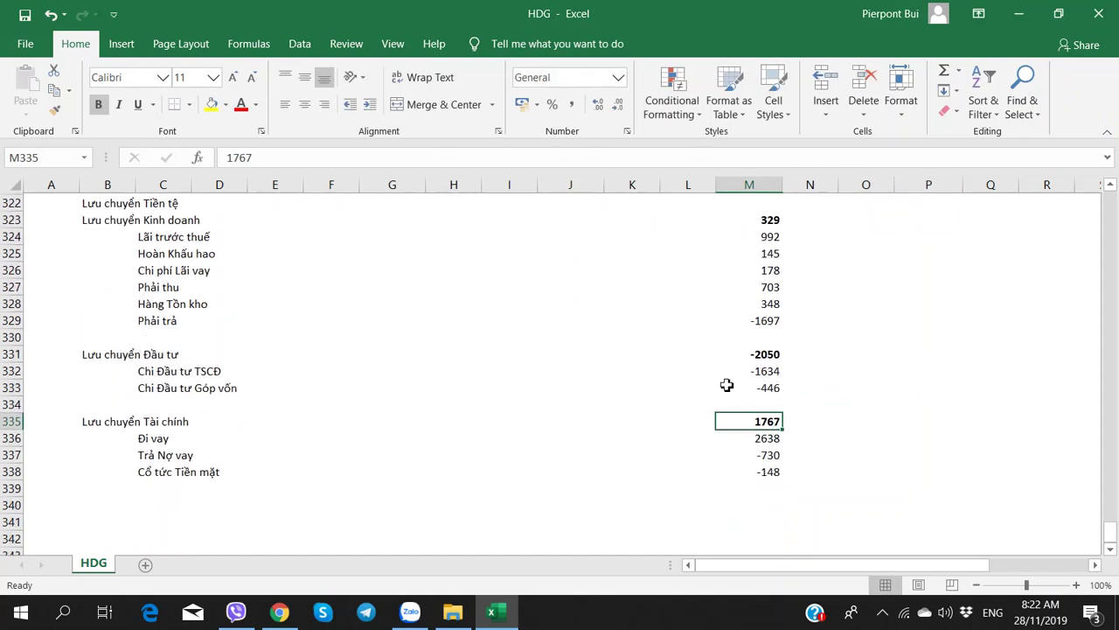
- Review the 9T.2019 operating, investing and financing totals and the cash dividend figure in column M
{"action": "left_click", "coordinate": [750, 220]}
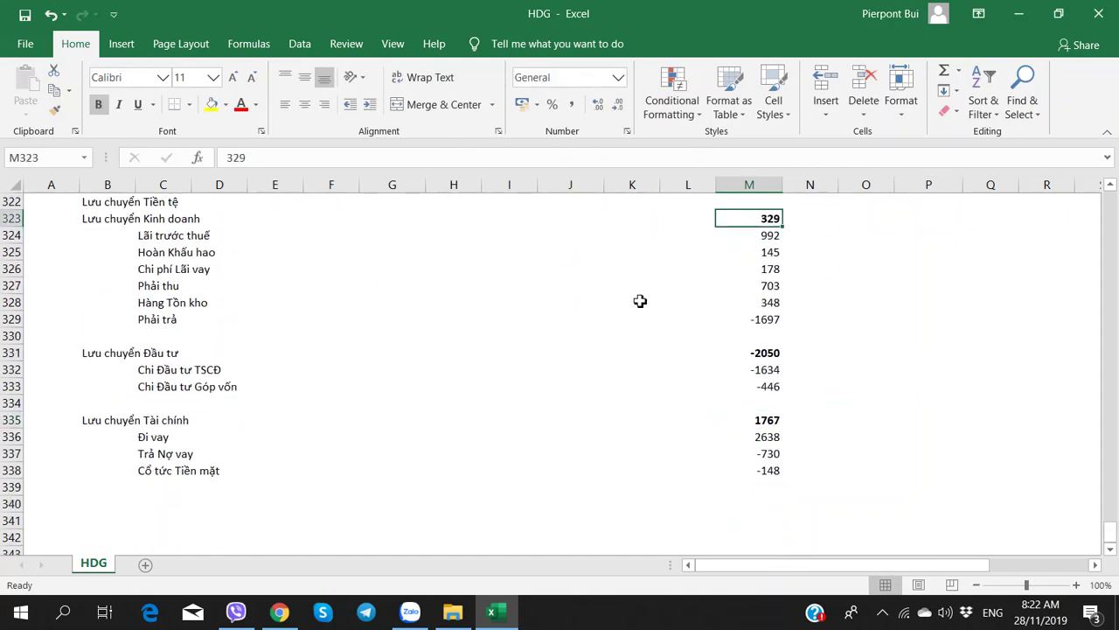
{"action": "left_click", "coordinate": [762, 354]}
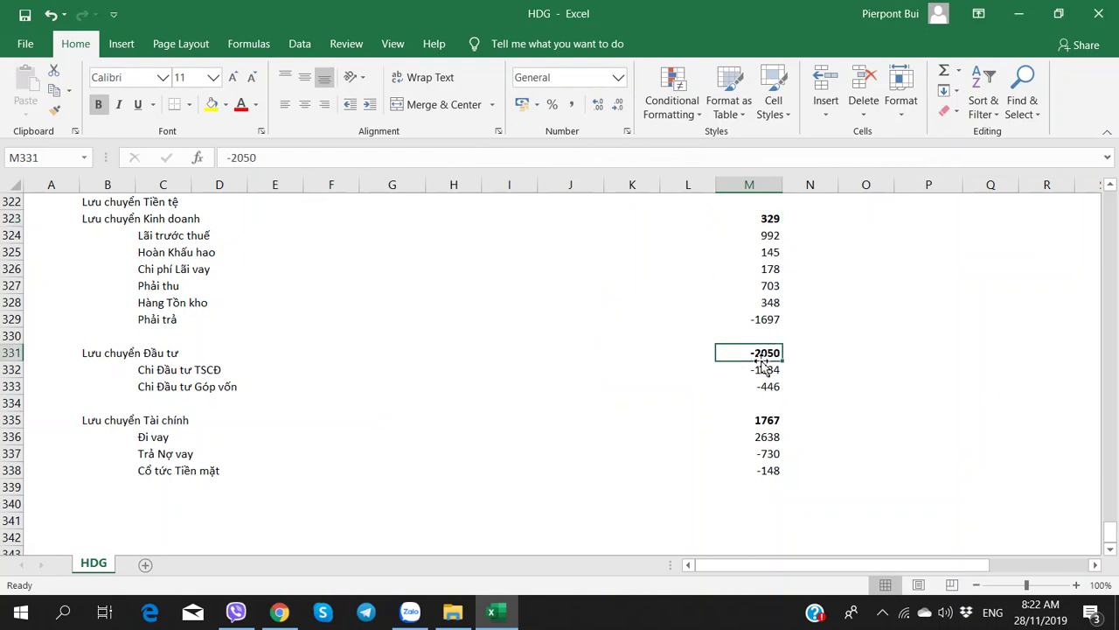
{"action": "left_click", "coordinate": [777, 419]}
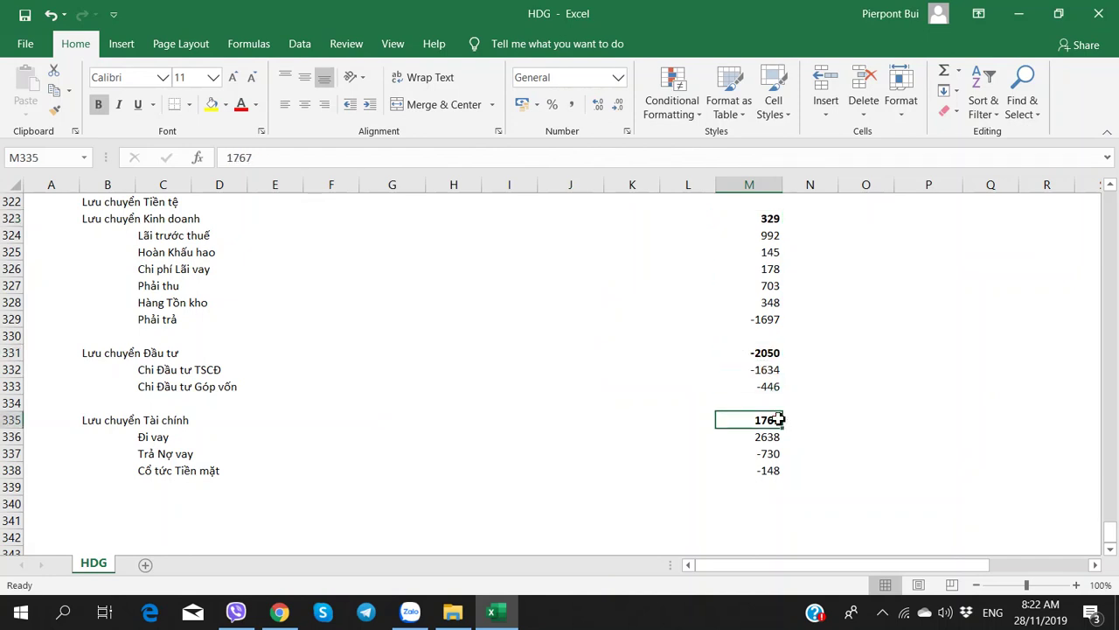
{"action": "left_click", "coordinate": [774, 471]}
- Switch to Chrome, glance at HDG's CafeF page and show the disclosure list on Hà Đô's shareholder relations page
{"action": "key", "text": "alt+Tab"}
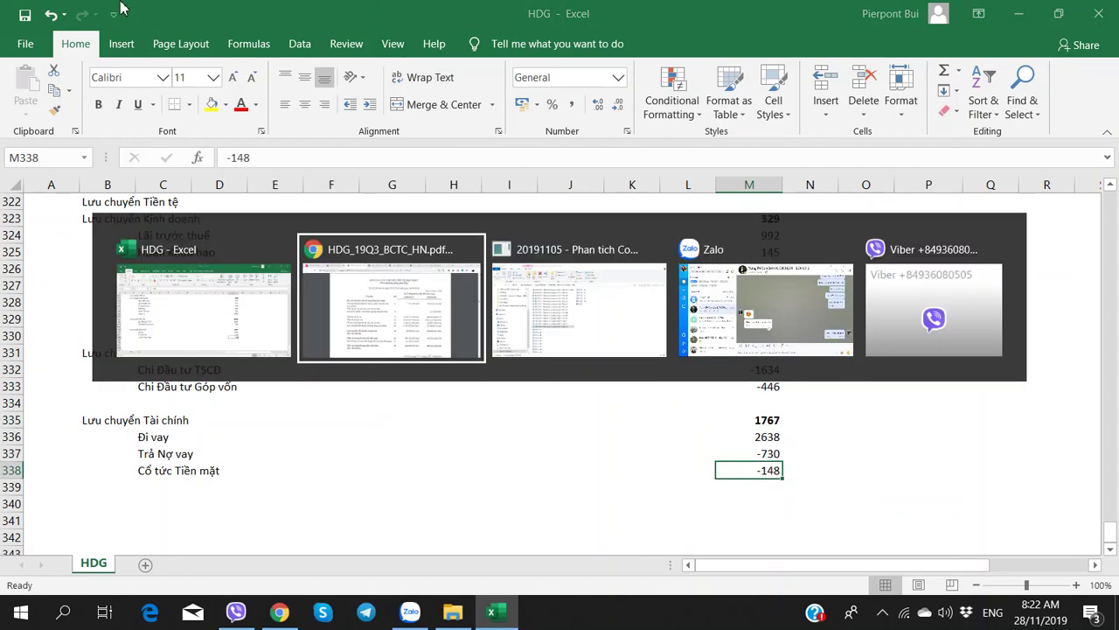
{"action": "left_click", "coordinate": [98, 11]}
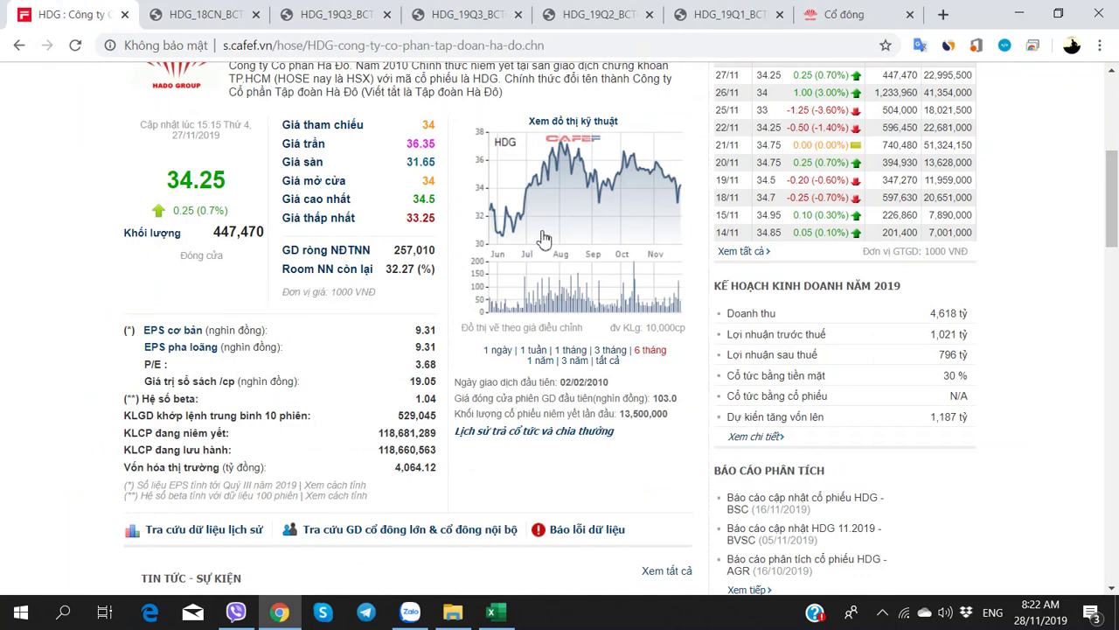
{"action": "left_click", "coordinate": [831, 14]}
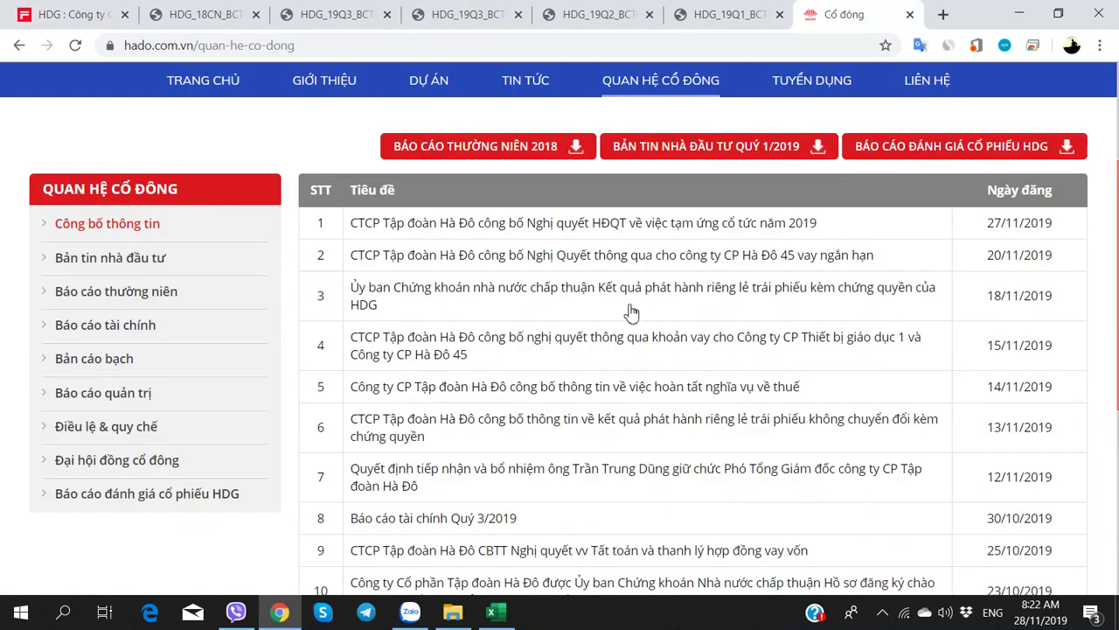
{"action": "right_click", "coordinate": [647, 232]}
{"action": "left_click", "coordinate": [682, 238]}
{"action": "key", "text": "ctrl+Tab"}
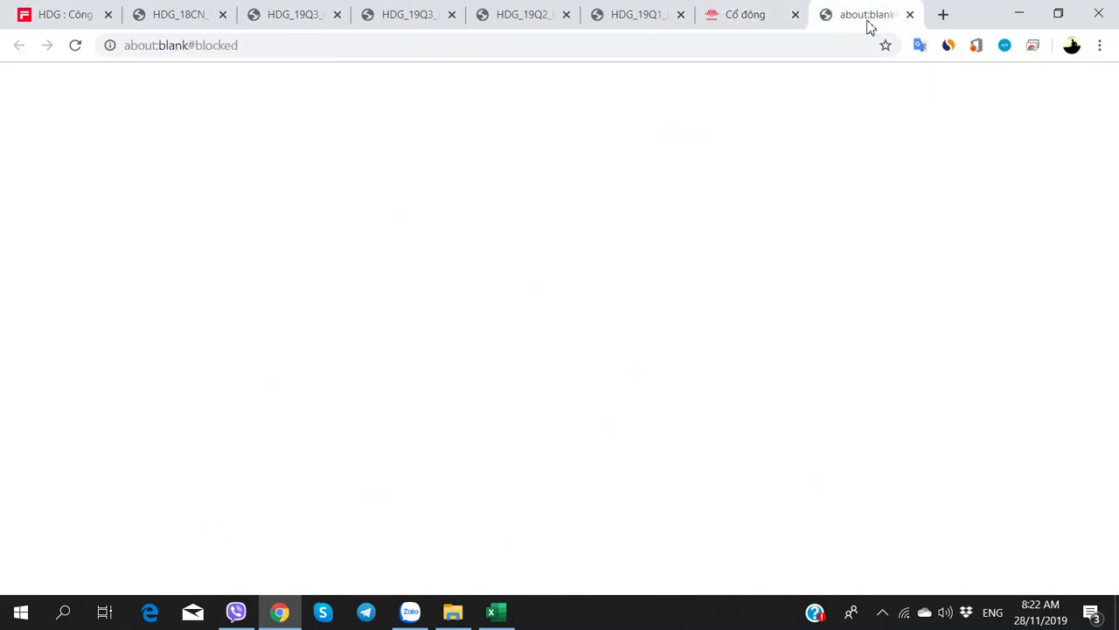
{"action": "left_click", "coordinate": [915, 16]}
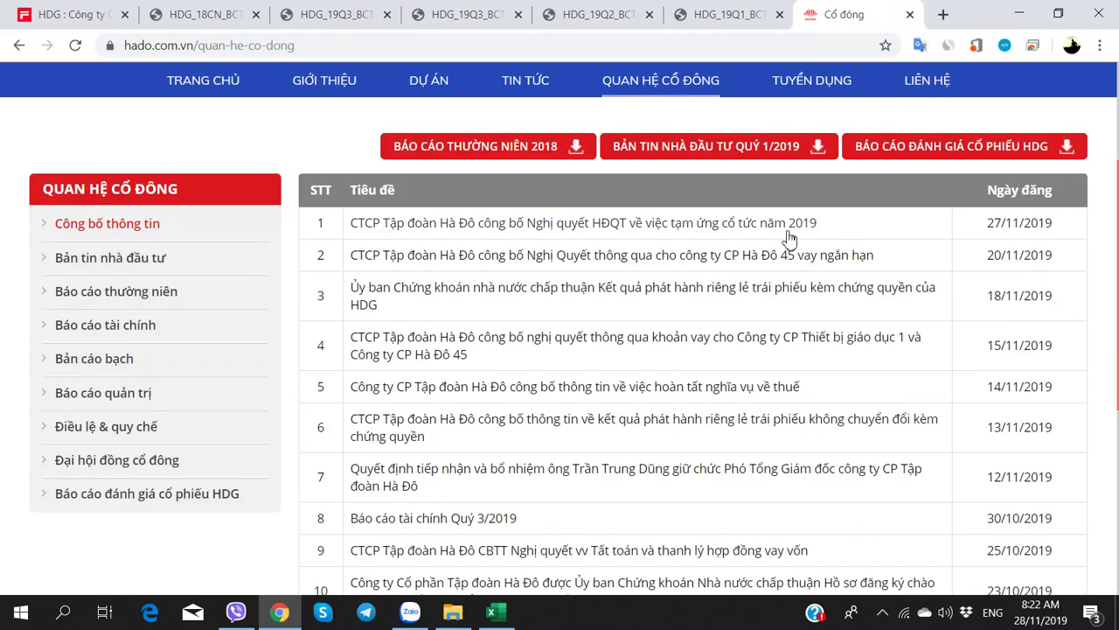
- Open the PDF attached to the board resolution on the 2019 interim dividend and read its terms
{"action": "left_click", "coordinate": [730, 235]}
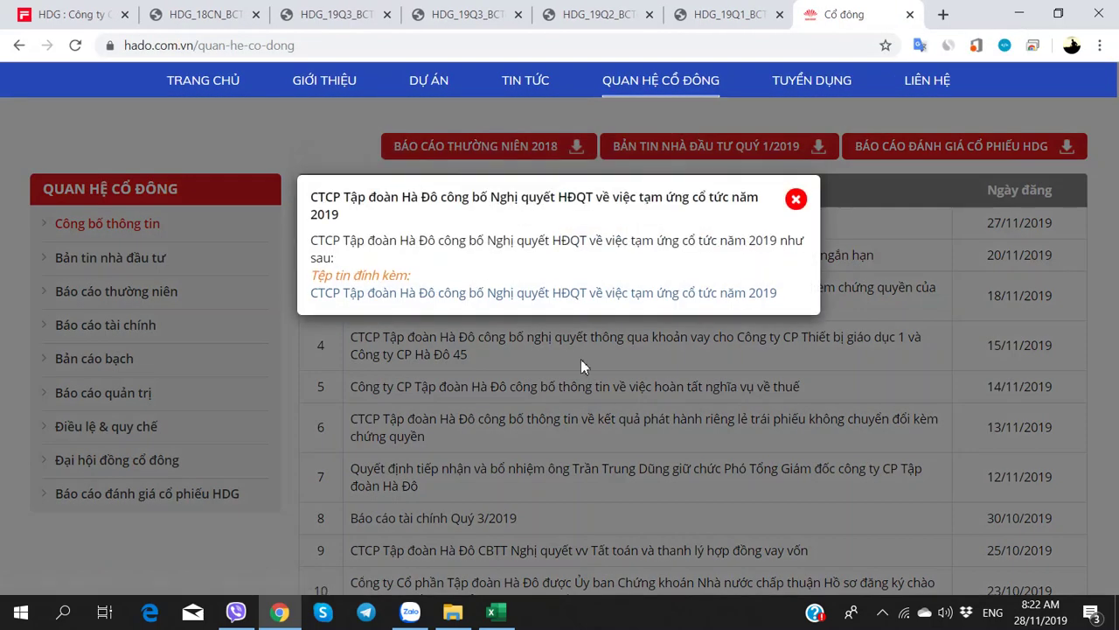
{"action": "left_click", "coordinate": [589, 292]}
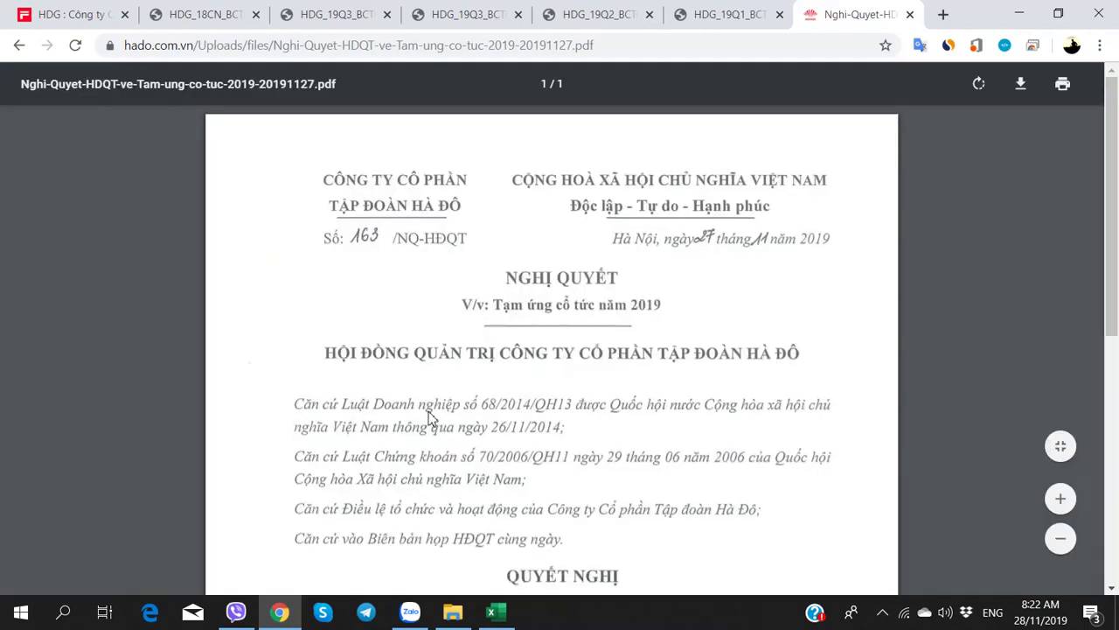
{"action": "scroll", "coordinate": [428, 418], "scroll_direction": "down", "scroll_amount": 5}
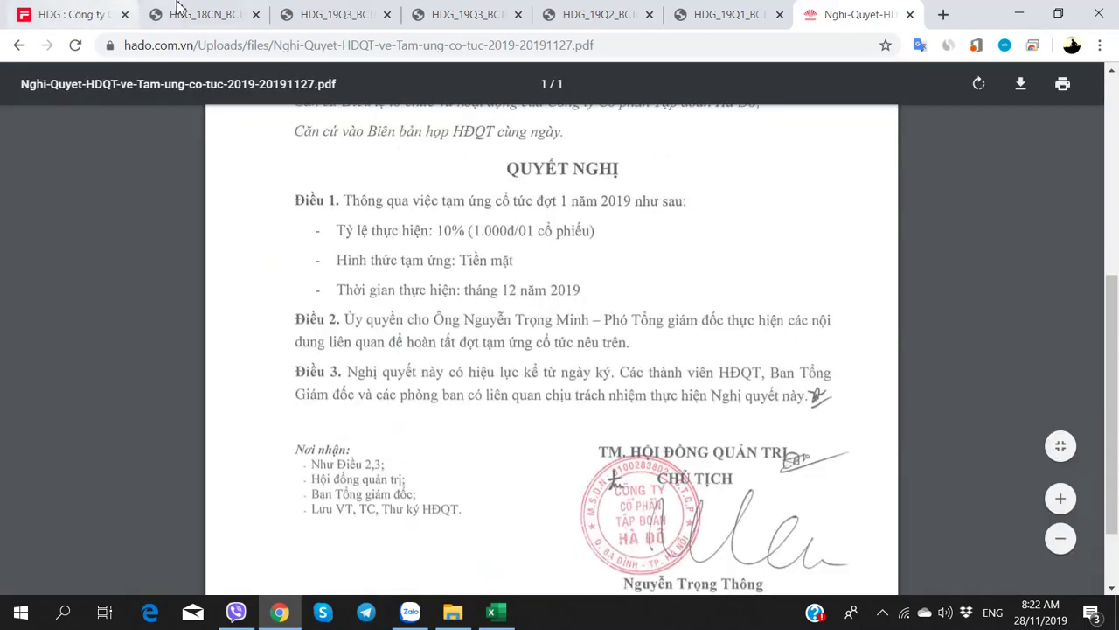
- Glance at the income statement in the 2018 annual report, then return to Excel and select J323 in the 6T.2019 column
{"action": "left_click", "coordinate": [188, 7]}
{"action": "scroll", "coordinate": [499, 520], "scroll_direction": "up", "scroll_amount": 2}
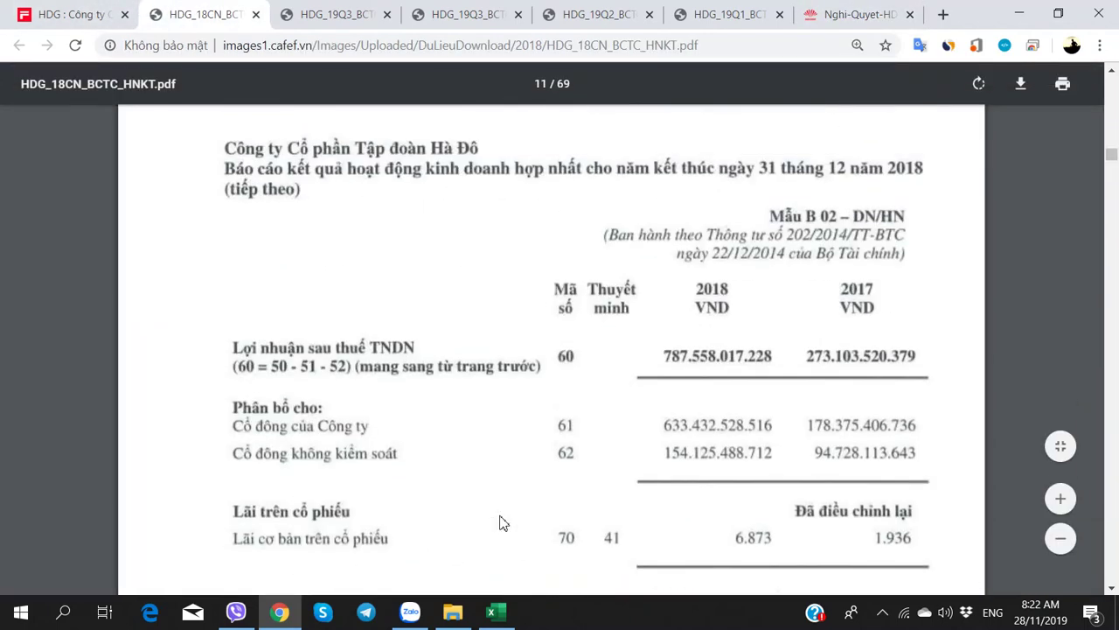
{"action": "scroll", "coordinate": [503, 522], "scroll_direction": "down", "scroll_amount": 2}
{"action": "scroll", "coordinate": [499, 519], "scroll_direction": "up", "scroll_amount": 5}
{"action": "scroll", "coordinate": [499, 519], "scroll_direction": "down", "scroll_amount": 2}
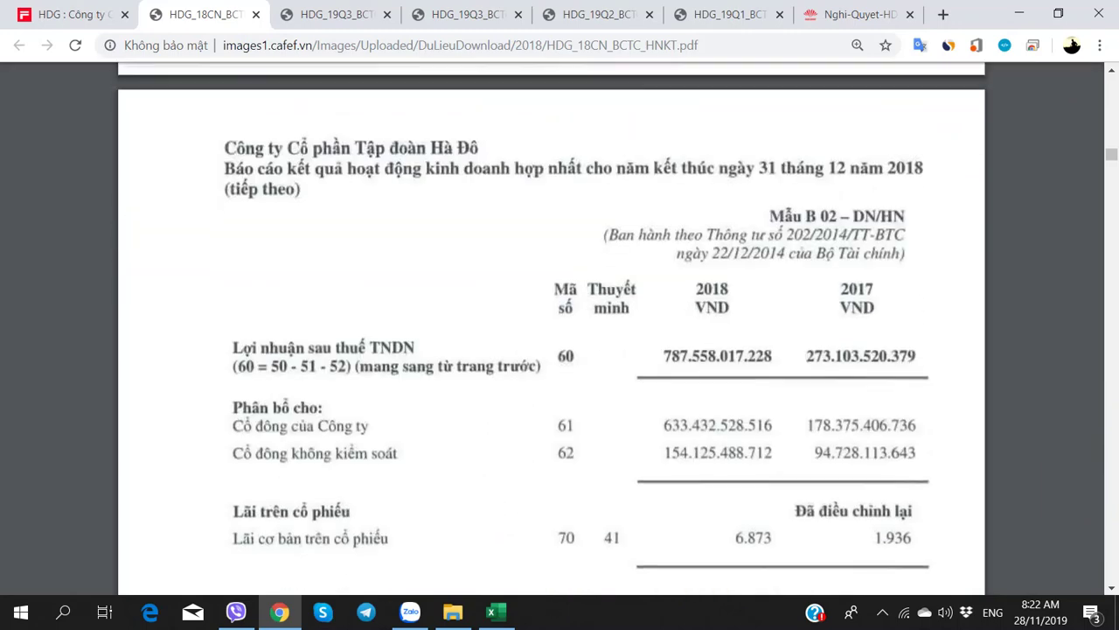
{"action": "left_click", "coordinate": [510, 617]}
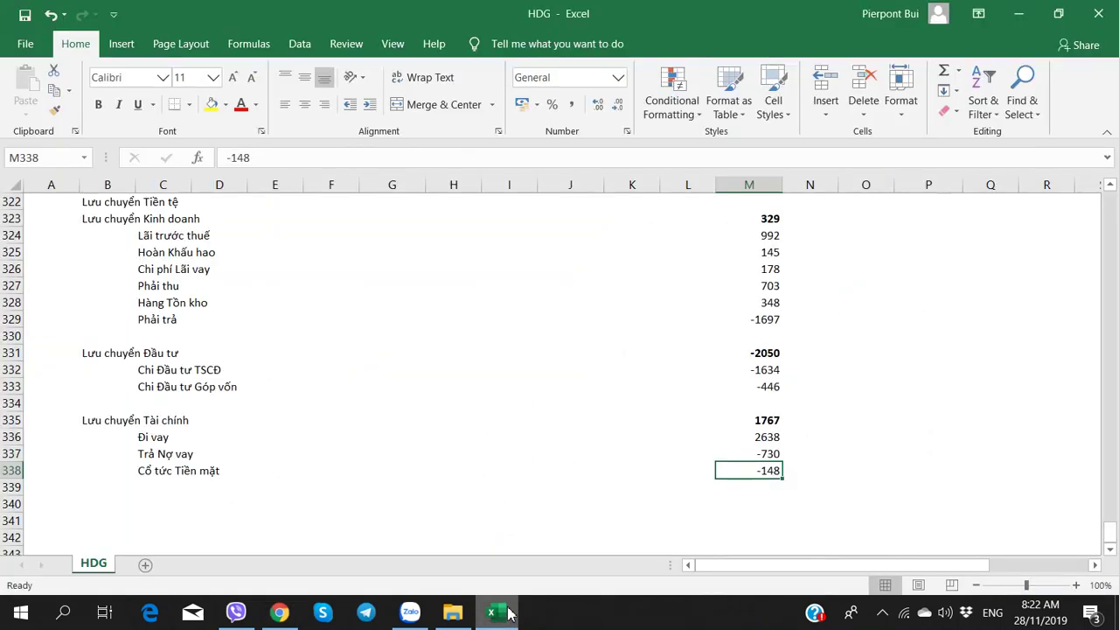
{"action": "scroll", "coordinate": [570, 328], "scroll_direction": "up", "scroll_amount": 2}
{"action": "left_click", "coordinate": [570, 330]}
- Switch to HDG's CafeF page in Chrome and examine its dividend and bonus share history
{"action": "key", "text": "alt+Tab"}
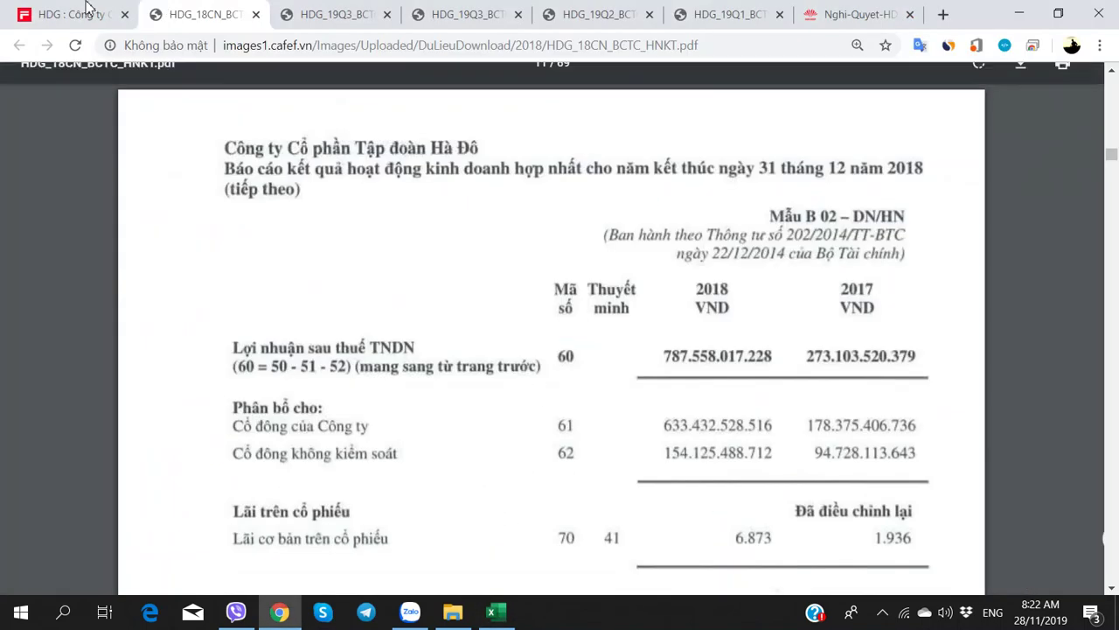
{"action": "left_click", "coordinate": [88, 8]}
{"action": "mouse_move", "coordinate": [585, 443]}
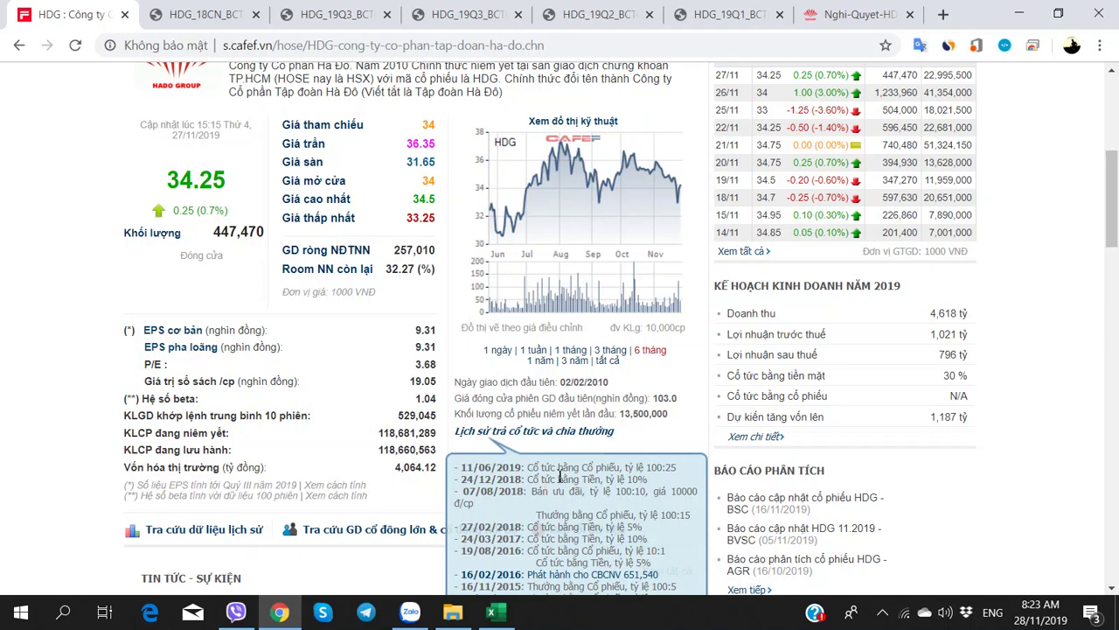
{"action": "scroll", "coordinate": [446, 460], "scroll_direction": "down", "scroll_amount": 3}
{"action": "scroll", "coordinate": [446, 417], "scroll_direction": "up", "scroll_amount": 2}
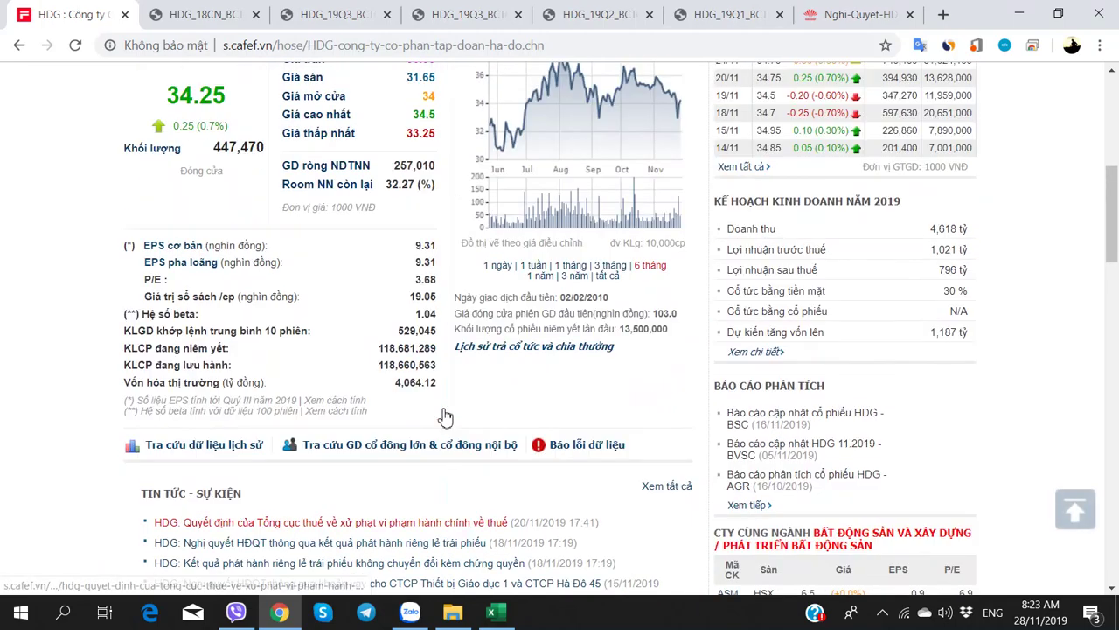
{"action": "scroll", "coordinate": [446, 417], "scroll_direction": "up", "scroll_amount": 1}
{"action": "scroll", "coordinate": [446, 417], "scroll_direction": "down", "scroll_amount": 3}
{"action": "mouse_move", "coordinate": [516, 236]}
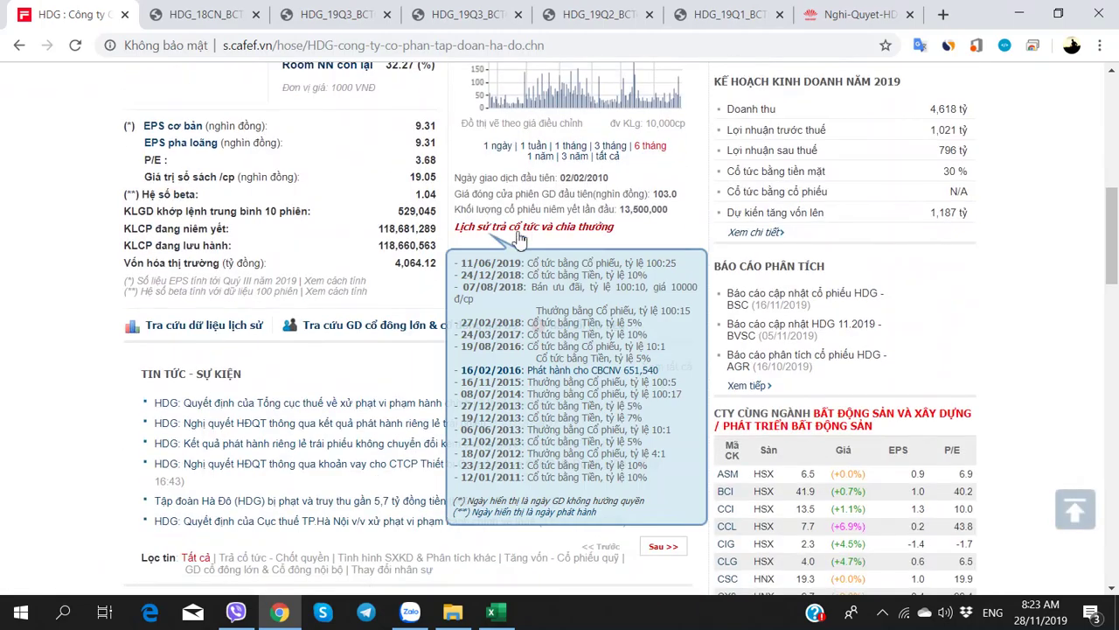
- Check the 2018, Q3 2019 and Q2 2019 report PDFs against the empty 6T.2019 cash flow column in the Excel sheet
{"action": "left_click", "coordinate": [210, 9]}
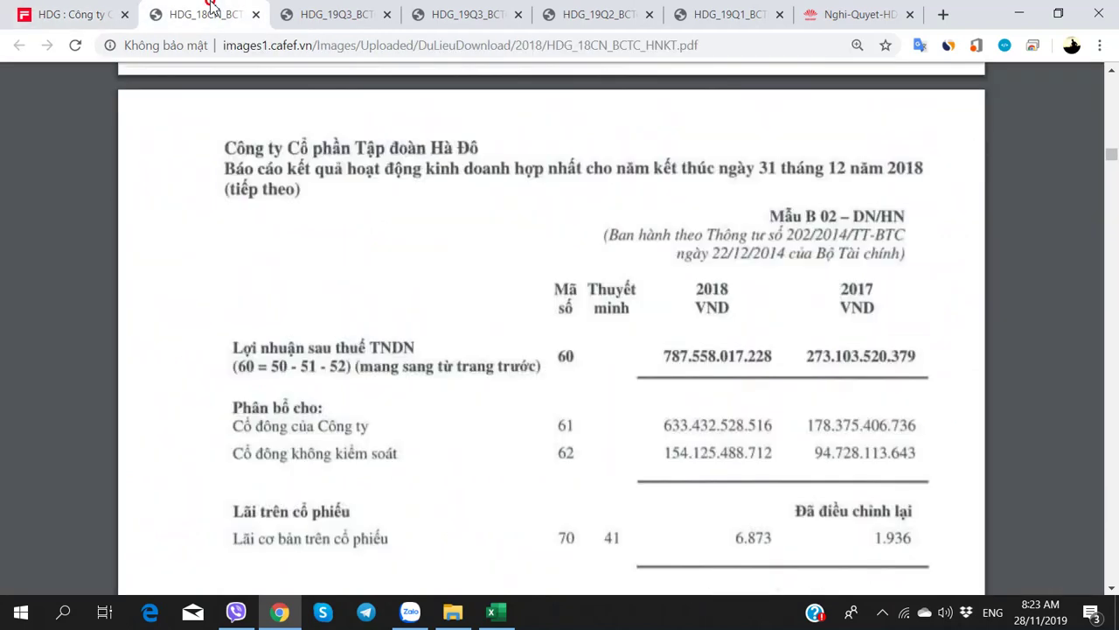
{"action": "left_click", "coordinate": [1078, 384]}
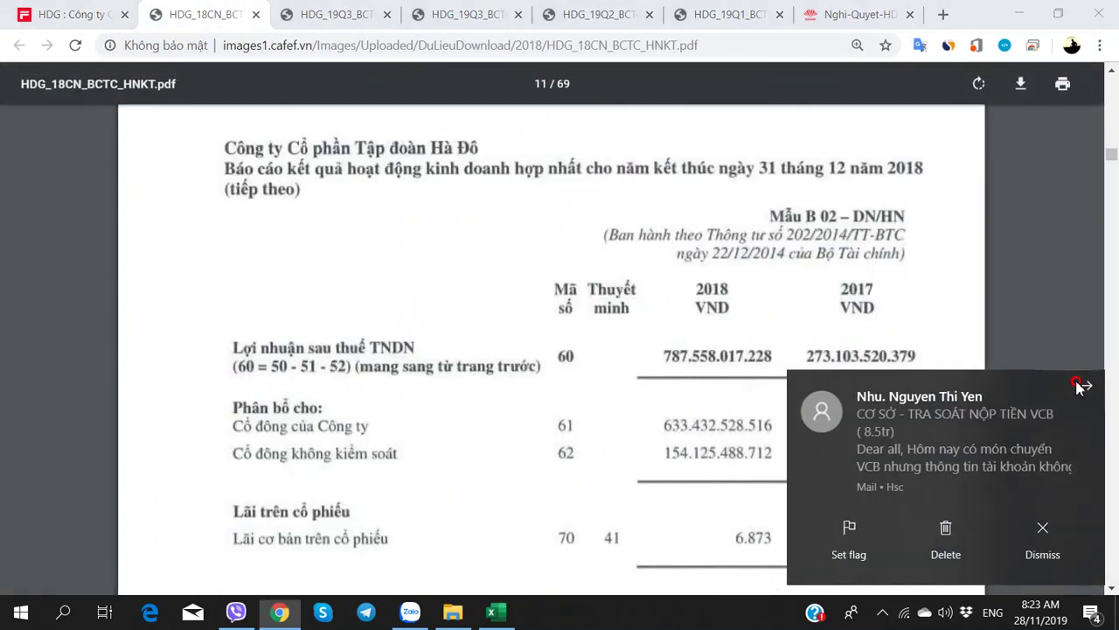
{"action": "left_click", "coordinate": [496, 612]}
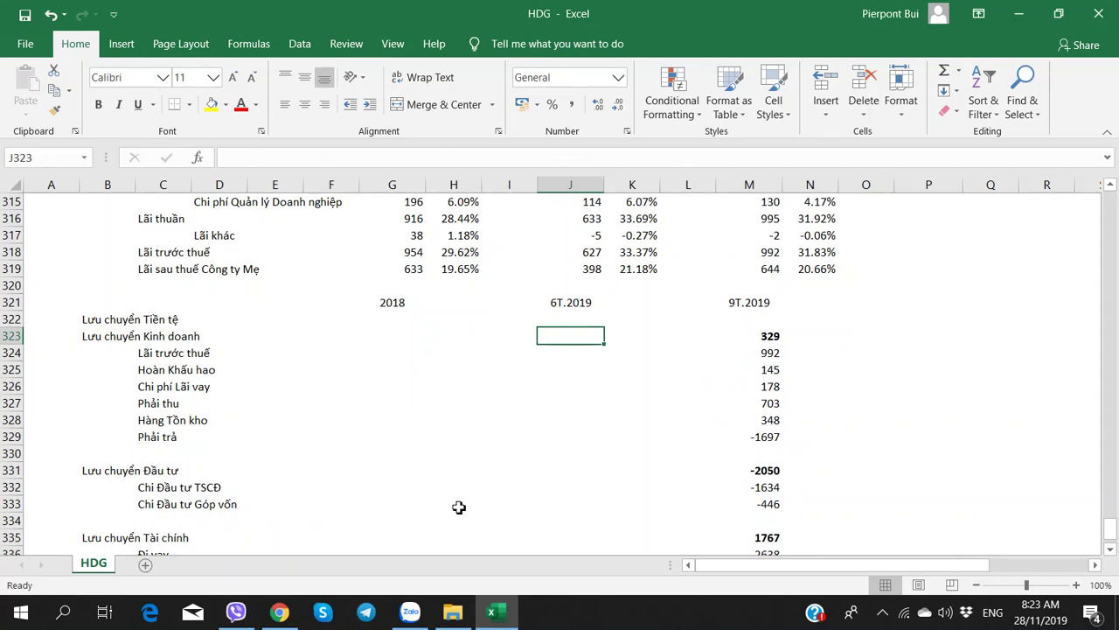
{"action": "key", "text": "alt+Tab"}
{"action": "left_click", "coordinate": [341, 14]}
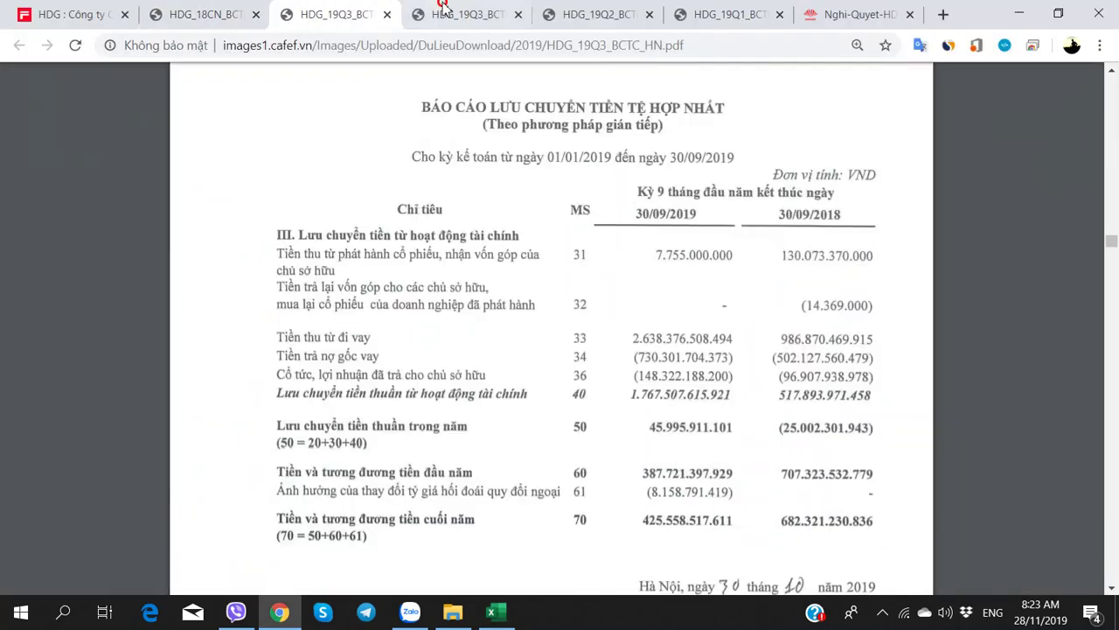
{"action": "left_click", "coordinate": [444, 14]}
{"action": "left_click", "coordinate": [603, 14]}
{"action": "key", "text": "alt+Tab"}
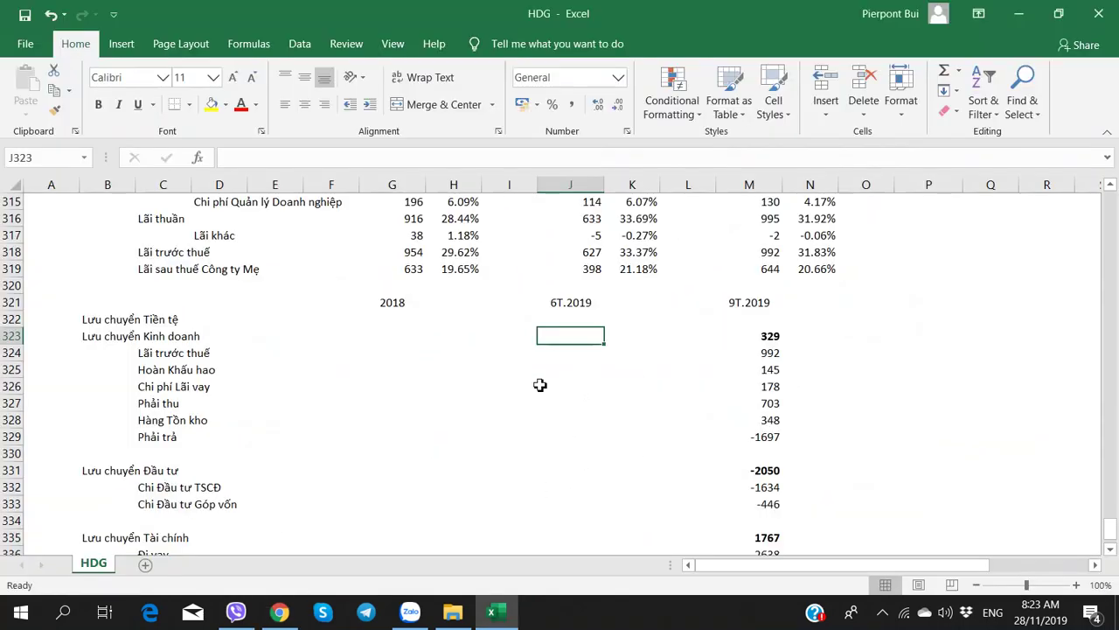
- Locate the six-month 2019 cash flow statement in the Q2 2019 report PDF and compare its layout with the Excel cash flow rows
{"action": "key", "text": "alt+Tab"}
{"action": "scroll", "coordinate": [540, 386], "scroll_direction": "up", "scroll_amount": 10}
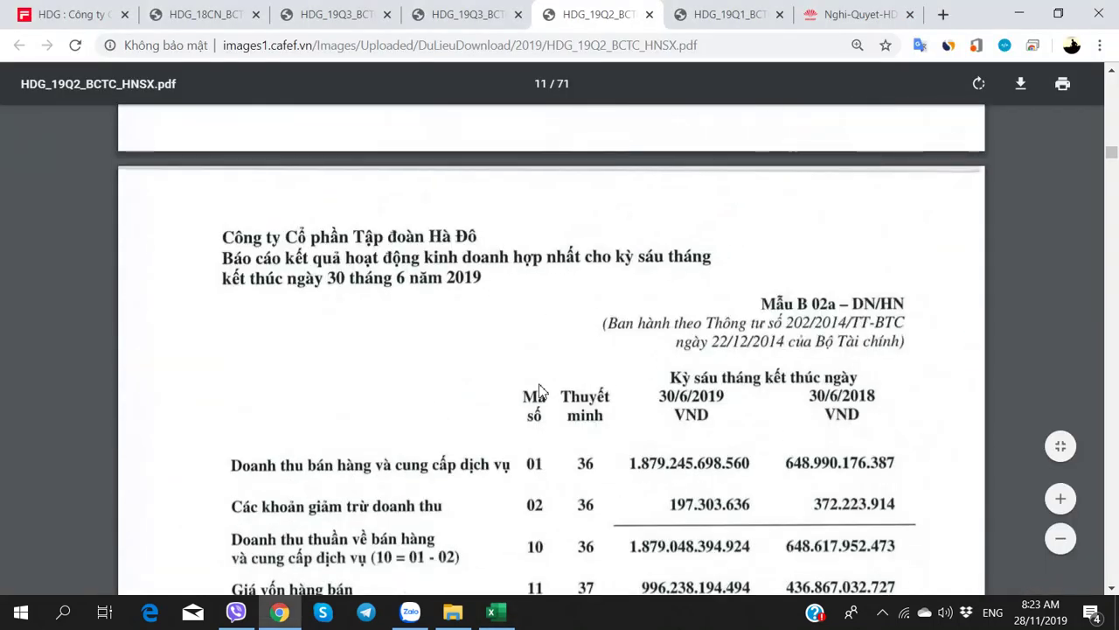
{"action": "scroll", "coordinate": [540, 389], "scroll_direction": "up", "scroll_amount": 2, "text": "ctrl"}
{"action": "scroll", "coordinate": [539, 390], "scroll_direction": "up", "scroll_amount": 1, "text": "ctrl"}
{"action": "key", "text": "alt+Tab"}
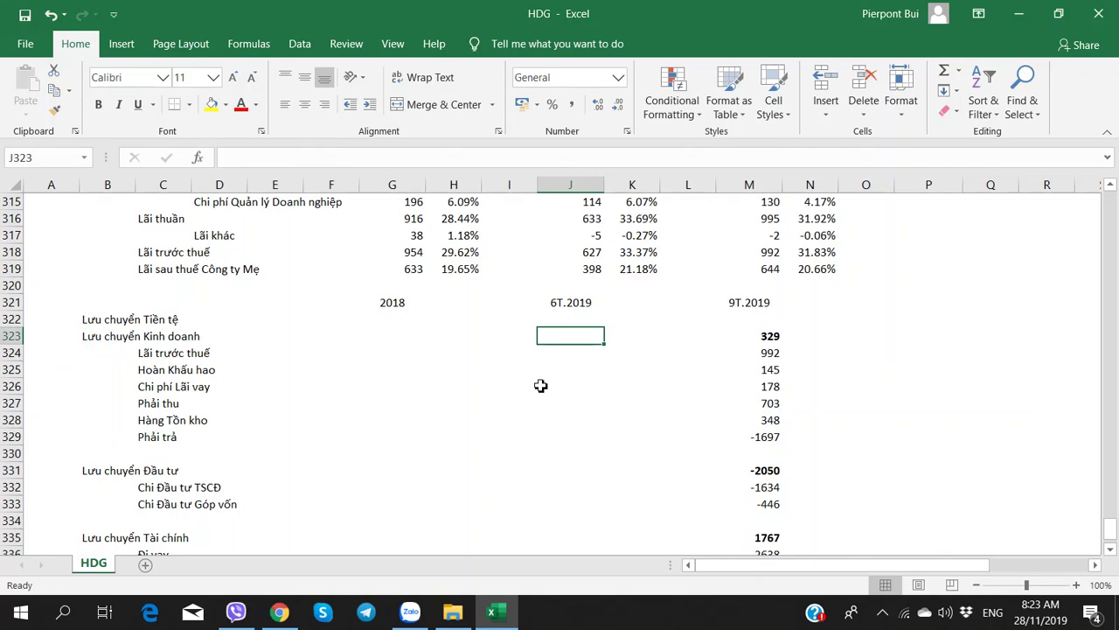
{"action": "key", "text": "alt+Tab"}
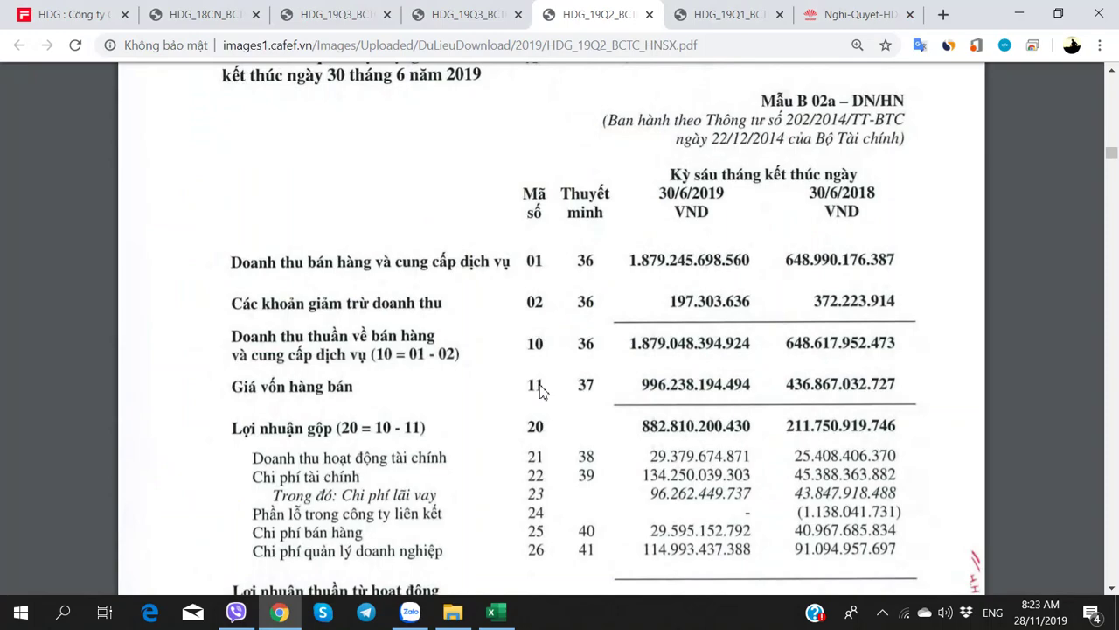
{"action": "key", "text": "alt+Tab"}
{"action": "key", "text": "alt+Tab"}
{"action": "key", "text": "alt+Tab"}
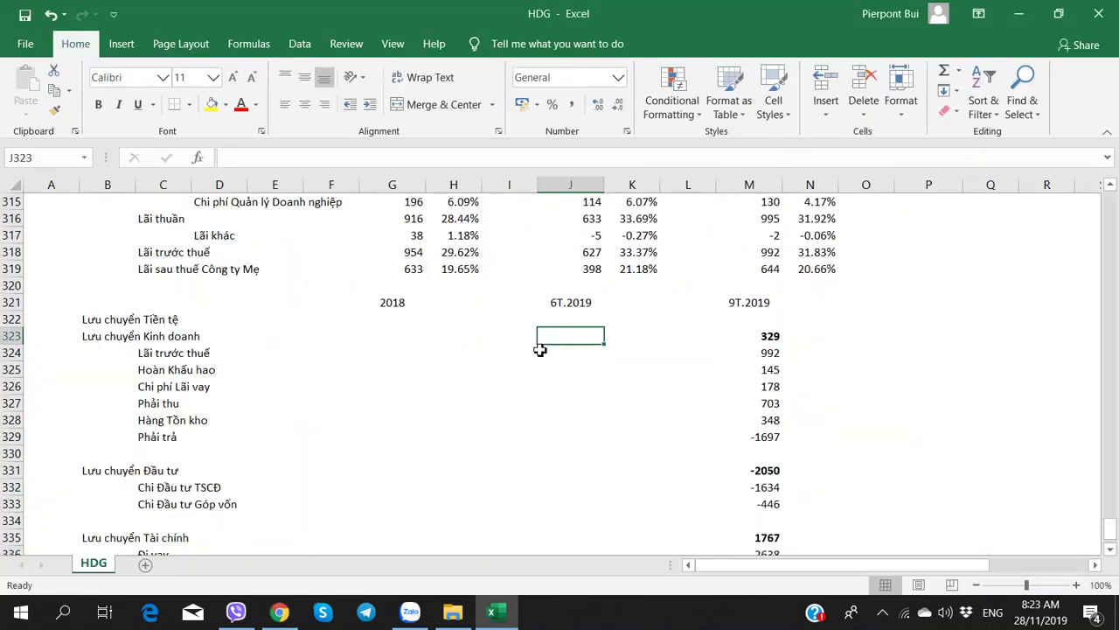
{"action": "key", "text": "alt+Tab"}
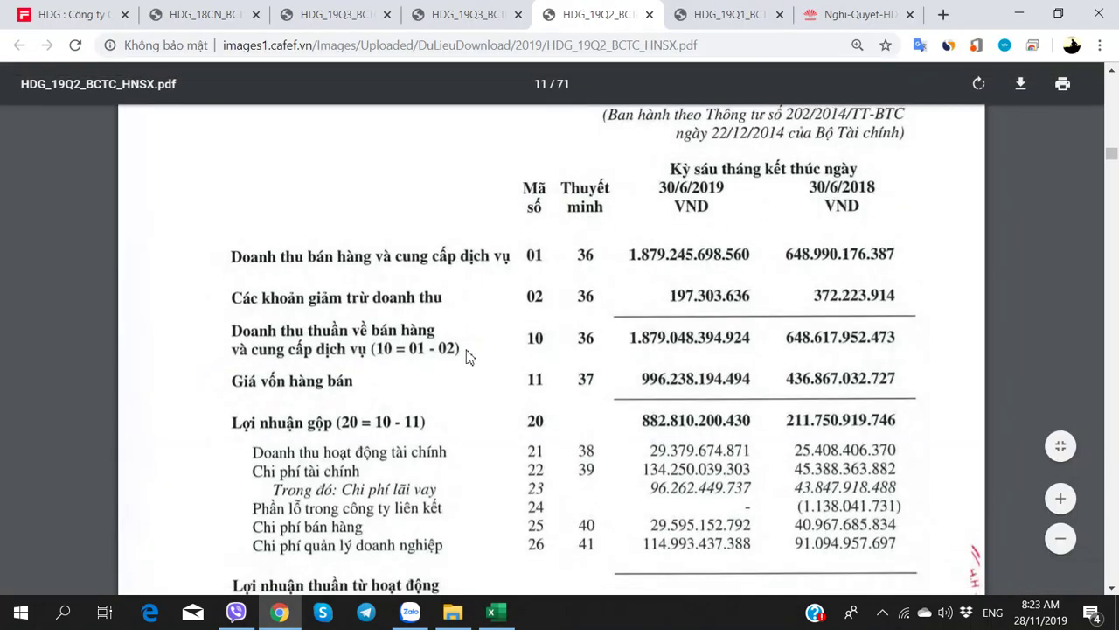
{"action": "scroll", "coordinate": [466, 356], "scroll_direction": "down", "scroll_amount": 20}
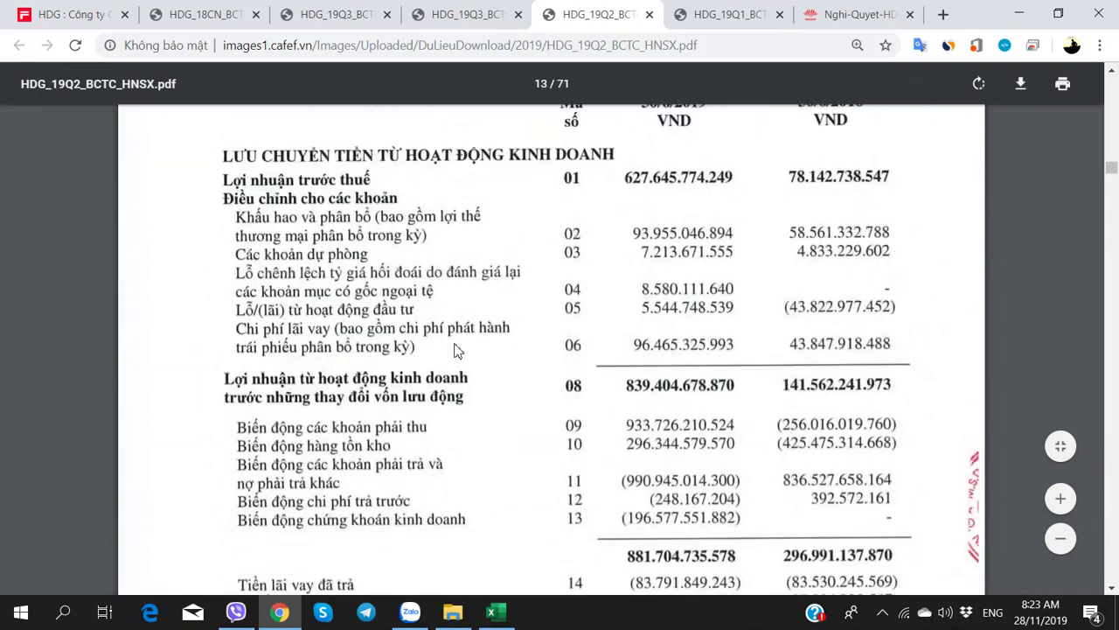
{"action": "scroll", "coordinate": [453, 351], "scroll_direction": "up", "scroll_amount": 2}
{"action": "key", "text": "alt+Tab"}
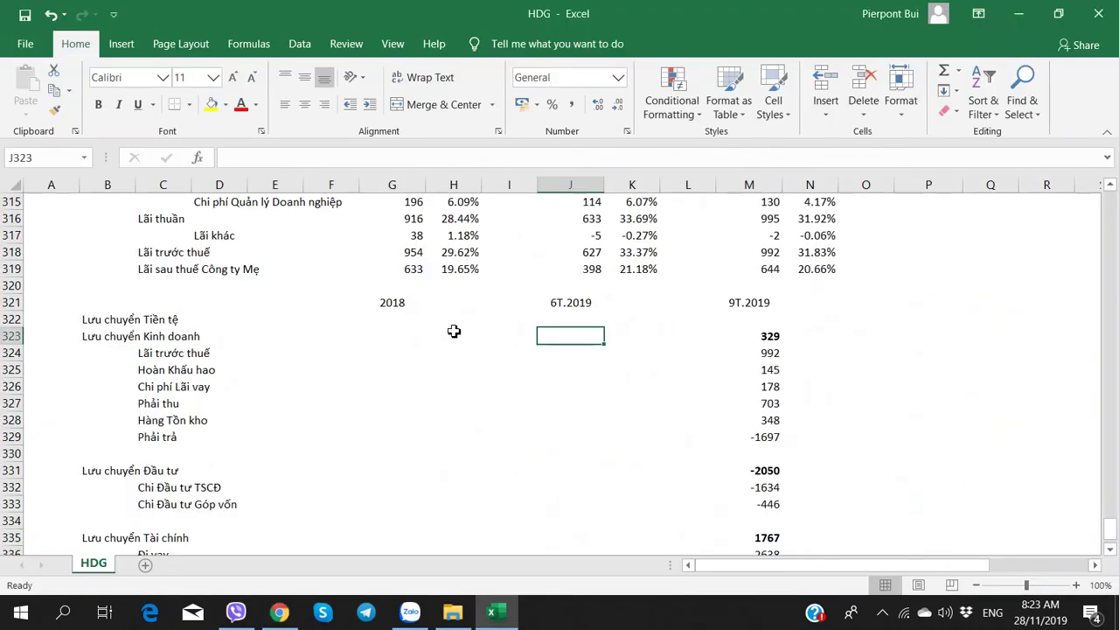
{"action": "type", "text": "627"}
{"action": "key", "text": "ctrl+Return"}
{"action": "key", "text": "Down"}
{"action": "key", "text": "Up"}
{"action": "key", "text": "Delete"}
{"action": "key", "text": "Down"}
- Enter 627 for Lãi trước thuế in the 6T.2019 column of the cash flow section
{"action": "key", "text": "alt+Tab"}
{"action": "key", "text": "alt+Tab"}
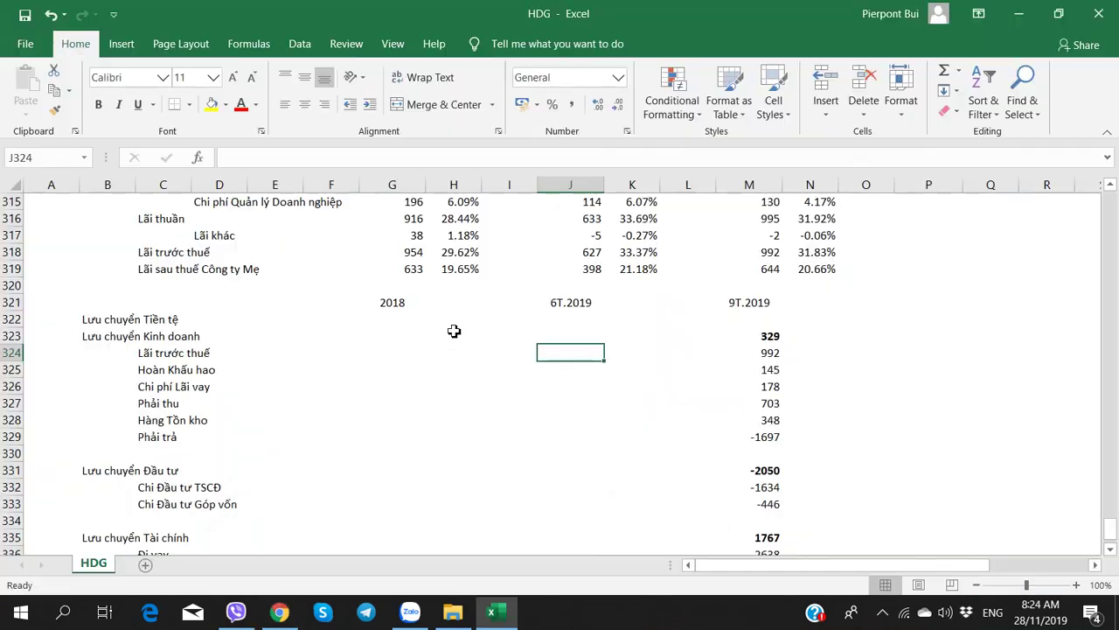
{"action": "type", "text": "627"}
{"action": "key", "text": "Return"}
{"action": "key", "text": "Right"}
{"action": "key", "text": "Left"}
- From the Q2 2019 report, enter 93 for Hoàn Khấu hao and 96 for Chi phí Lãi vay in the 6T.2019 column
{"action": "key", "text": "alt+Tab"}
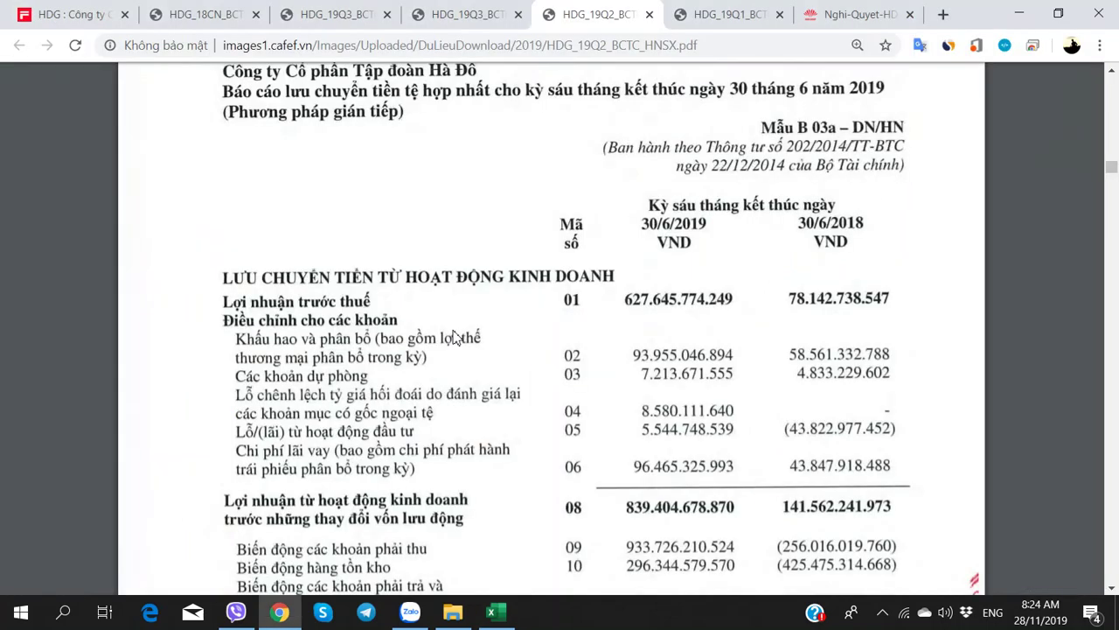
{"action": "key", "text": "alt+Tab"}
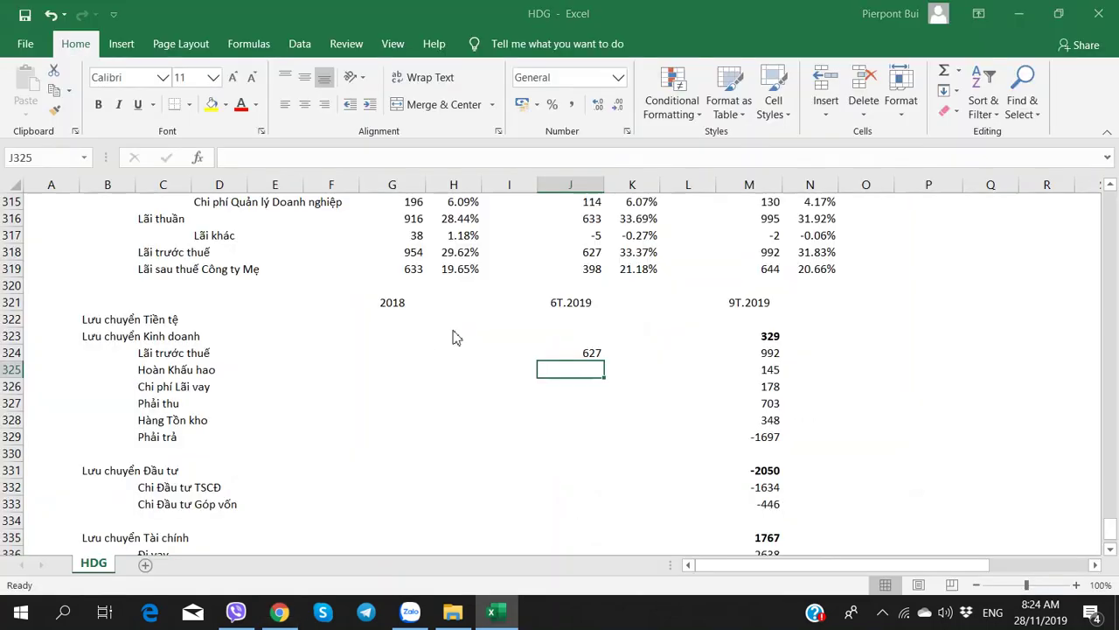
{"action": "key", "text": "alt+Tab"}
{"action": "key", "text": "alt+Tab"}
{"action": "type", "text": "93"}
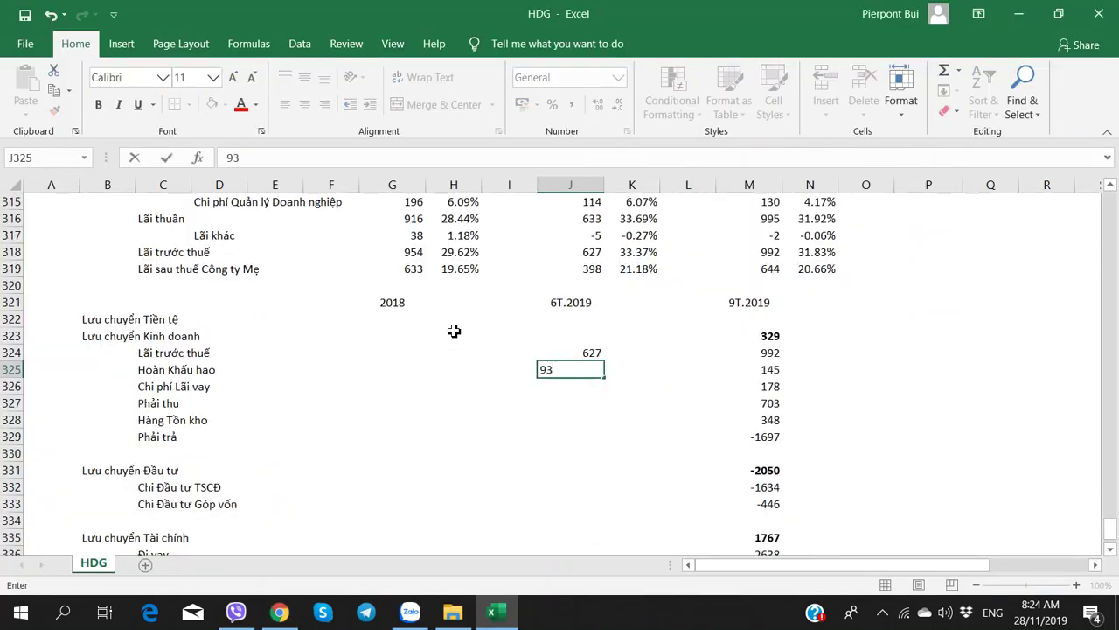
{"action": "key", "text": "Return"}
{"action": "key", "text": "alt+Tab"}
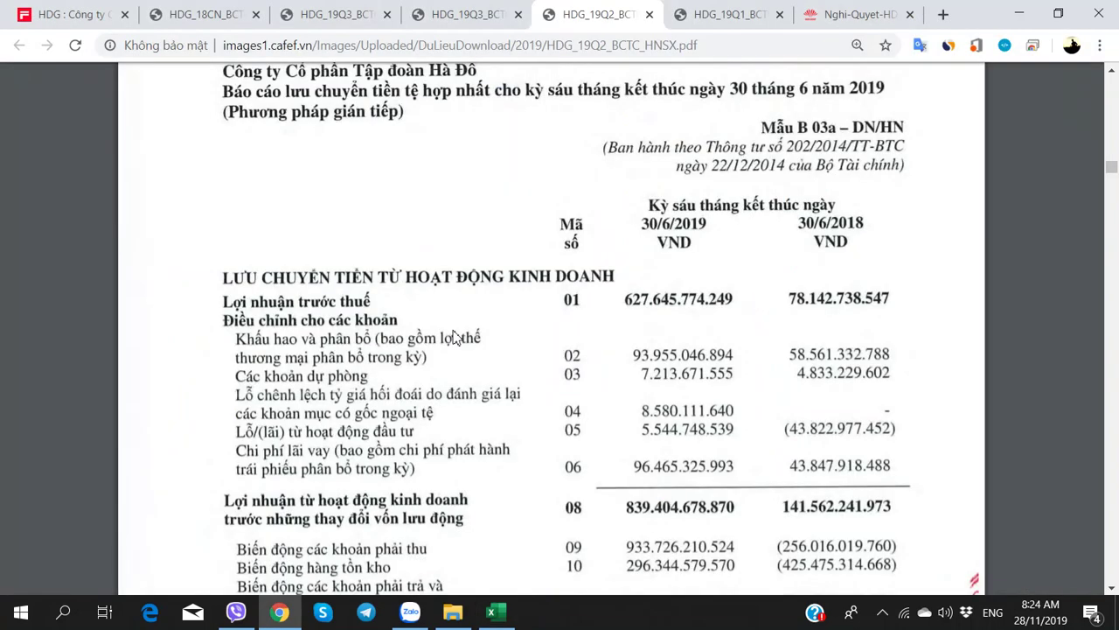
{"action": "key", "text": "alt+Tab"}
{"action": "type", "text": "96"}
{"action": "key", "text": "Return"}
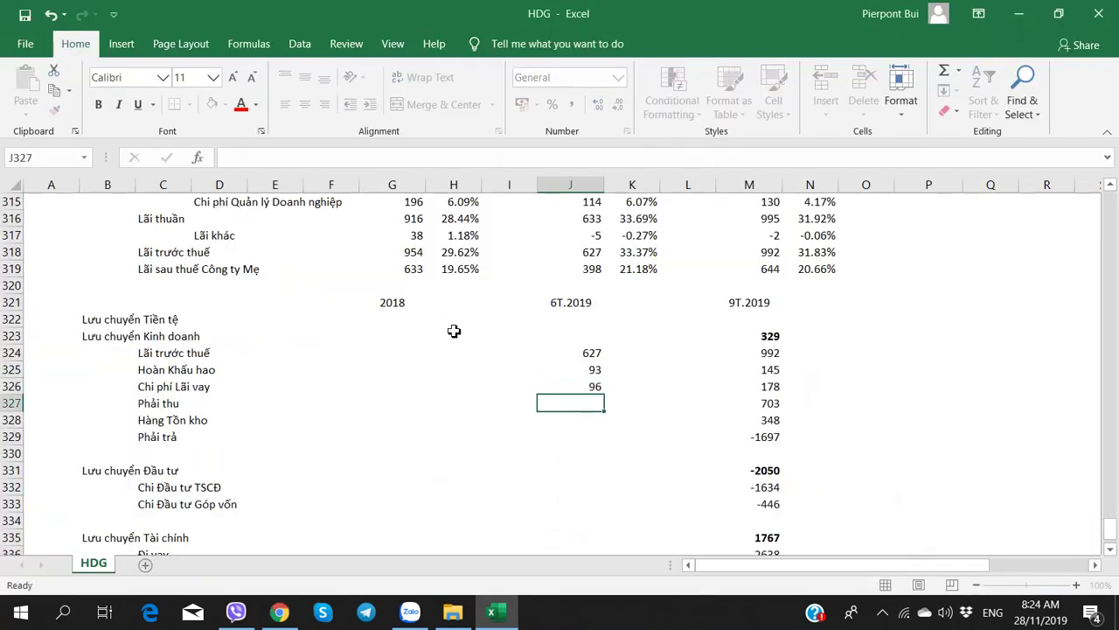
- From the Q2 2019 cash flow statement, enter 933 for Phải thu and 296 for Hàng Tồn kho in the 6T.2019 column
{"action": "key", "text": "alt+Tab"}
{"action": "scroll", "coordinate": [518, 411], "scroll_direction": "down", "scroll_amount": 3}
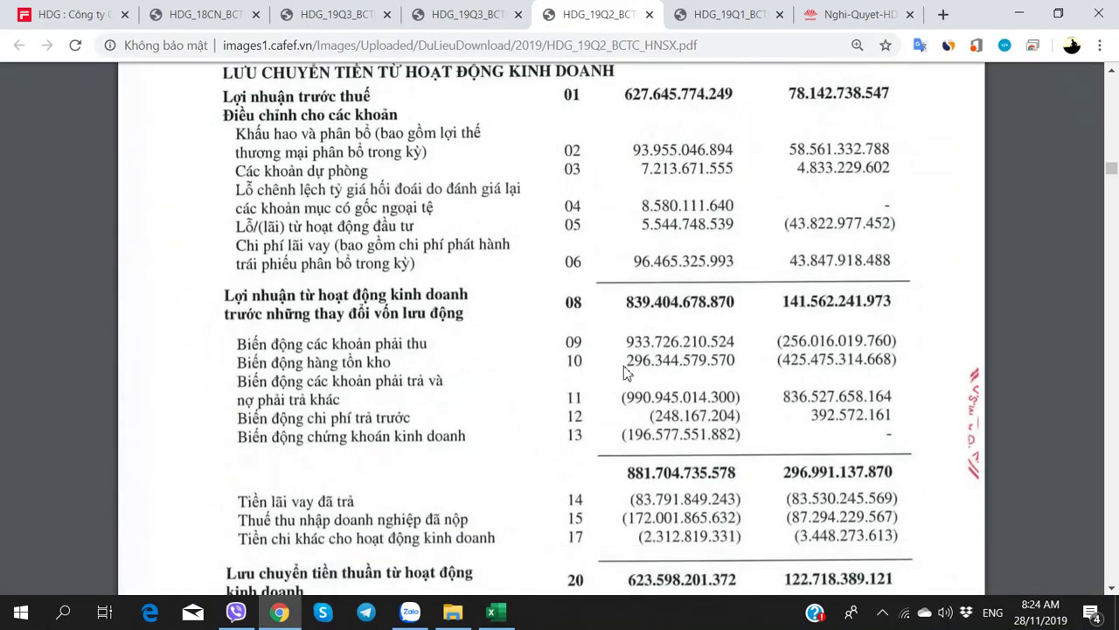
{"action": "key", "text": "alt+Tab"}
{"action": "type", "text": "933"}
{"action": "key", "text": "Return"}
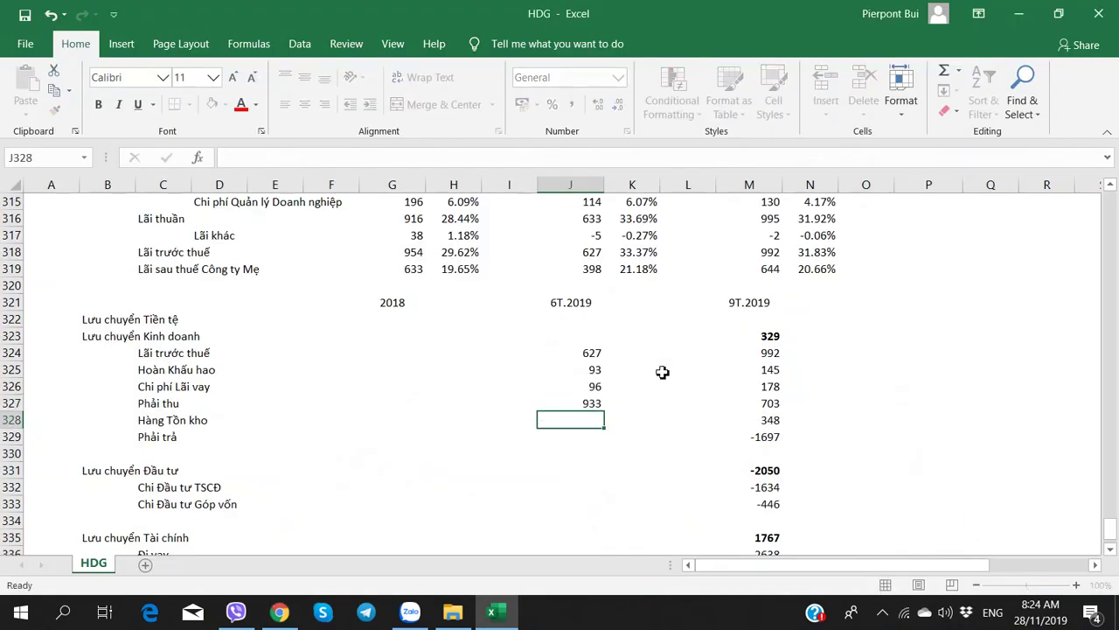
{"action": "key", "text": "alt+Tab"}
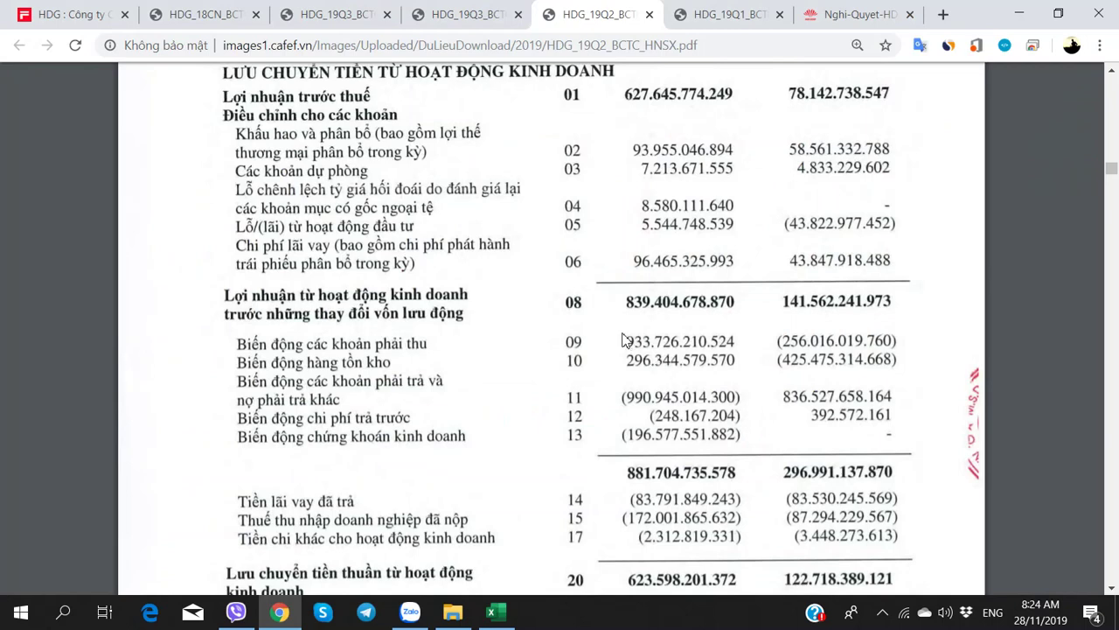
{"action": "key", "text": "alt+Tab"}
{"action": "type", "text": "296"}
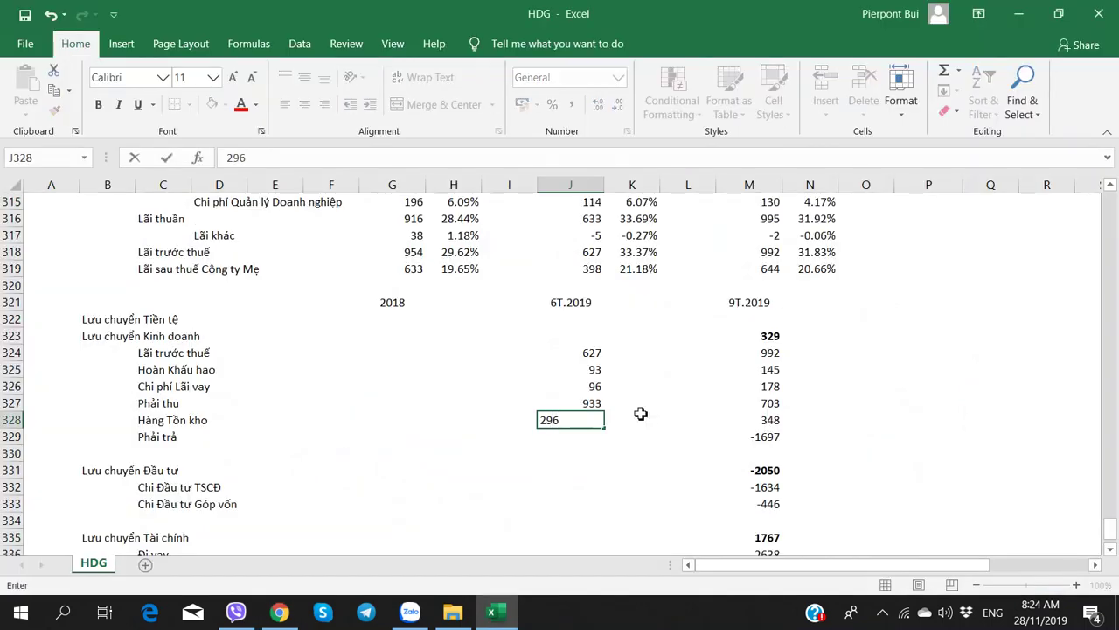
{"action": "key", "text": "Return"}
- Enter -990 for Phải trả in the 6T.2019 column and compare it with the 9T.2019 figure
{"action": "key", "text": "alt+Tab"}
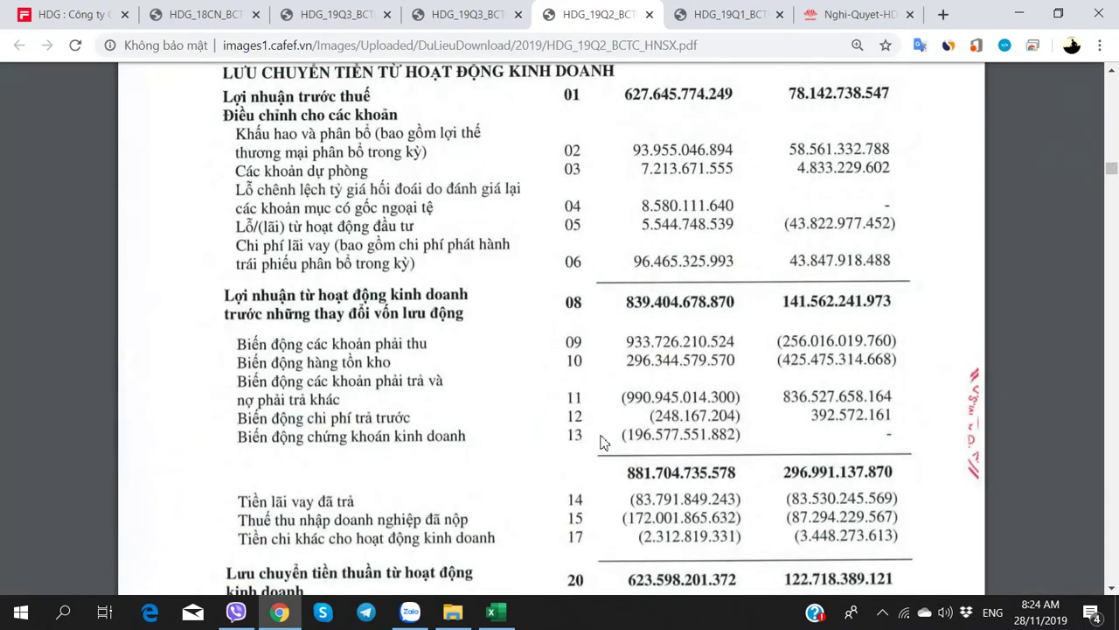
{"action": "key", "text": "alt+Tab"}
{"action": "type", "text": "-990"}
{"action": "key", "text": "Tab"}
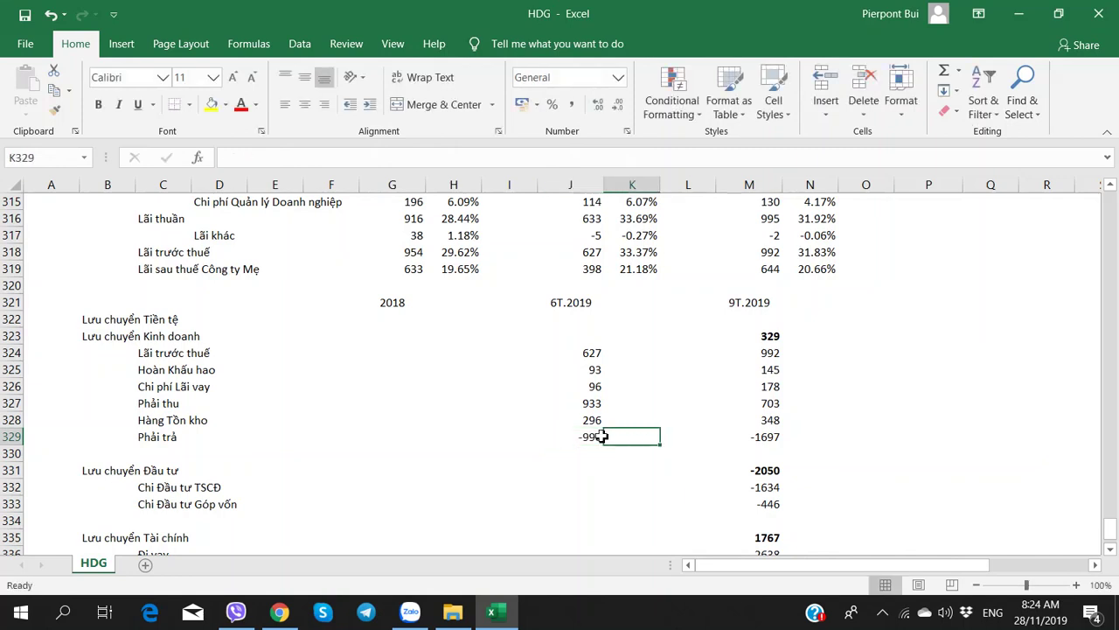
{"action": "left_click", "coordinate": [748, 439]}
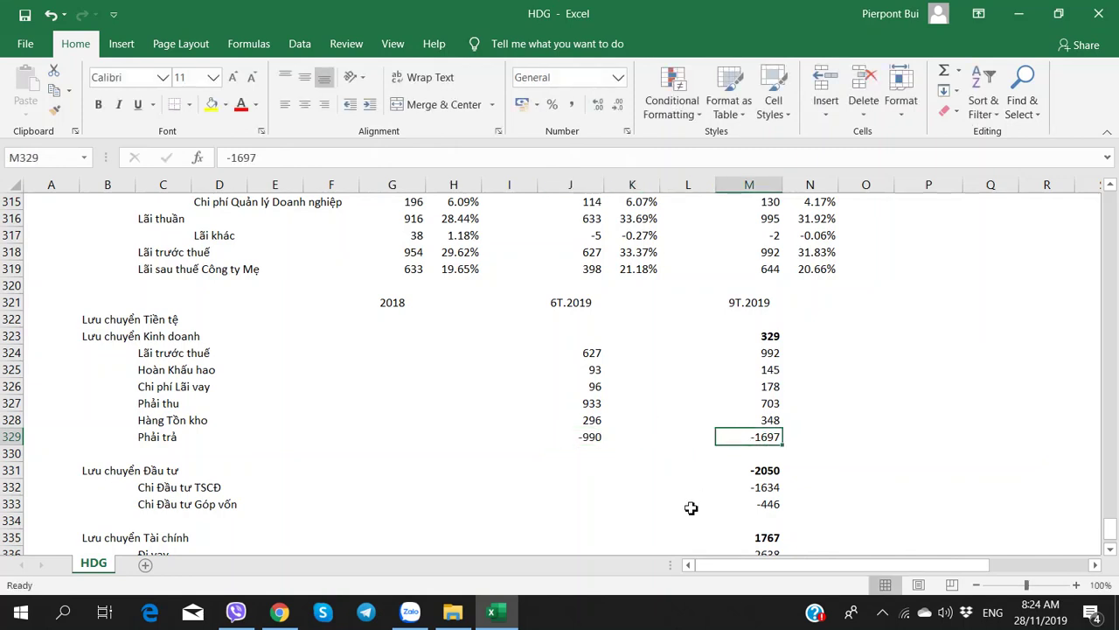
- Enter the net operating cash flow 623 for Lưu chuyển Kinh doanh in the 6T.2019 column and make it bold
{"action": "left_click", "coordinate": [598, 339]}
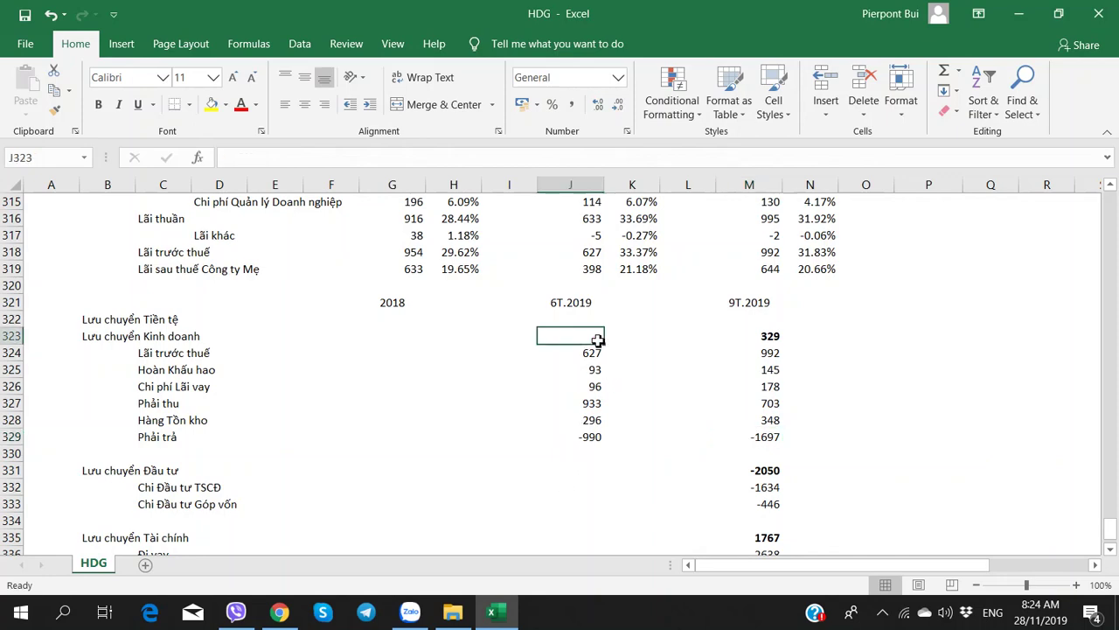
{"action": "key", "text": "alt+Tab"}
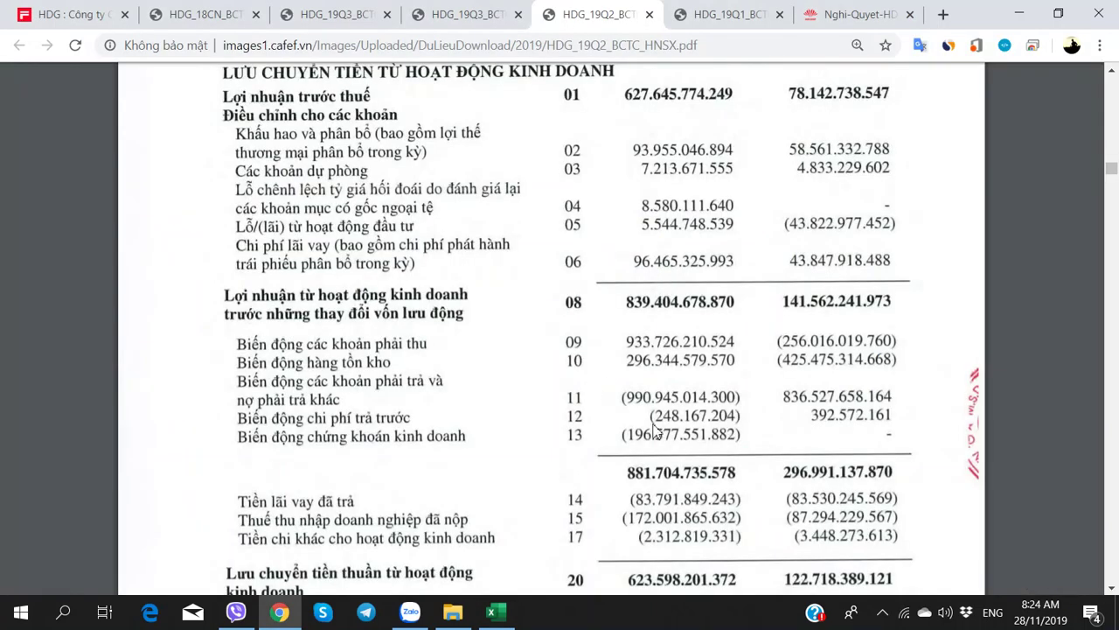
{"action": "scroll", "coordinate": [649, 432], "scroll_direction": "down", "scroll_amount": 2}
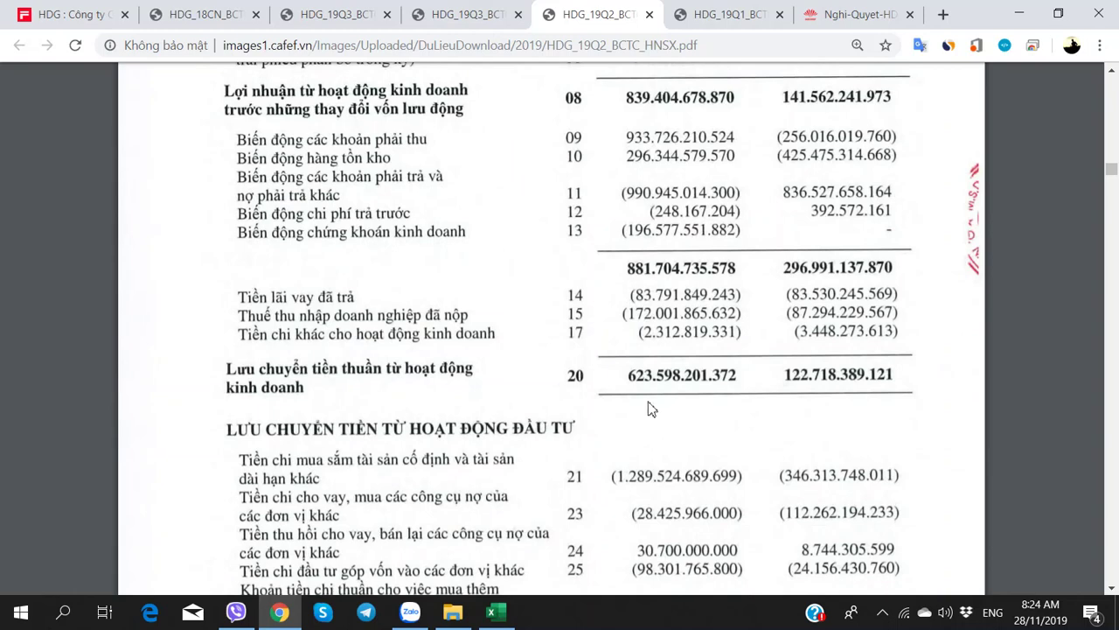
{"action": "key", "text": "alt+Tab"}
{"action": "type", "text": "623"}
{"action": "key", "text": "Tab"}
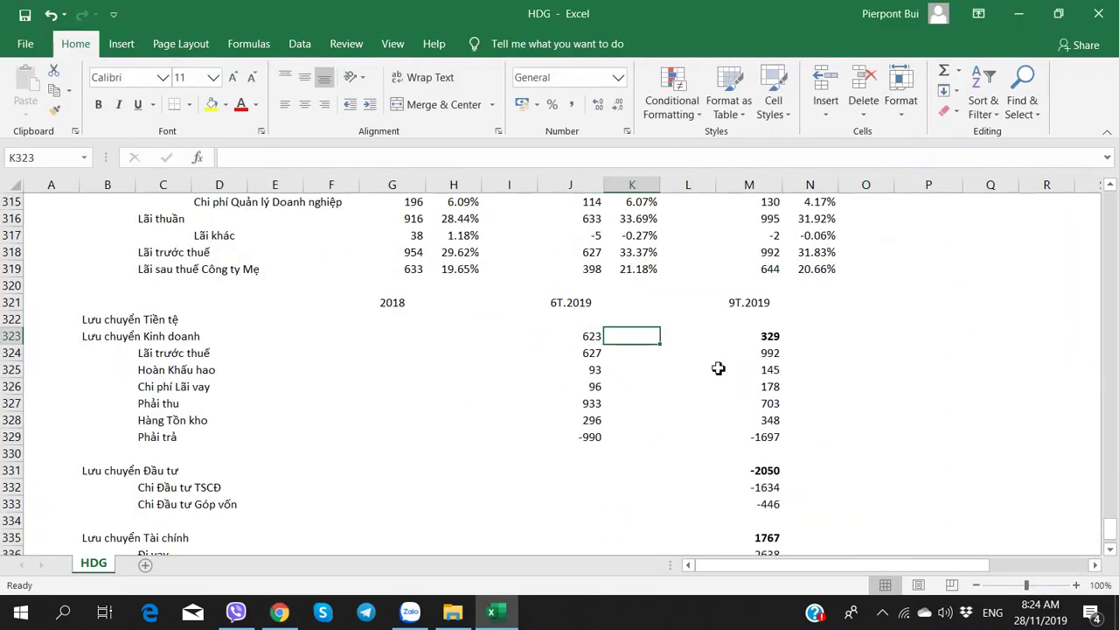
{"action": "key", "text": "Left"}
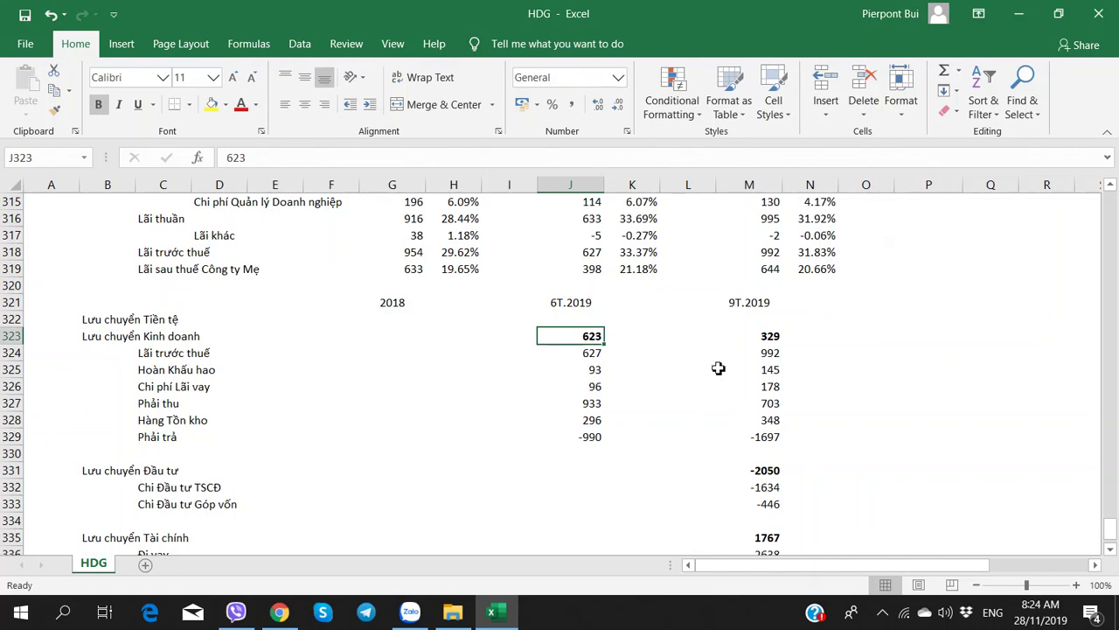
- Compare the operating cash flow and Phải trả figures between the 6T.2019 and 9T.2019 columns
{"action": "key", "text": "Right"}
{"action": "key", "text": "Right"}
{"action": "key", "text": "Right"}
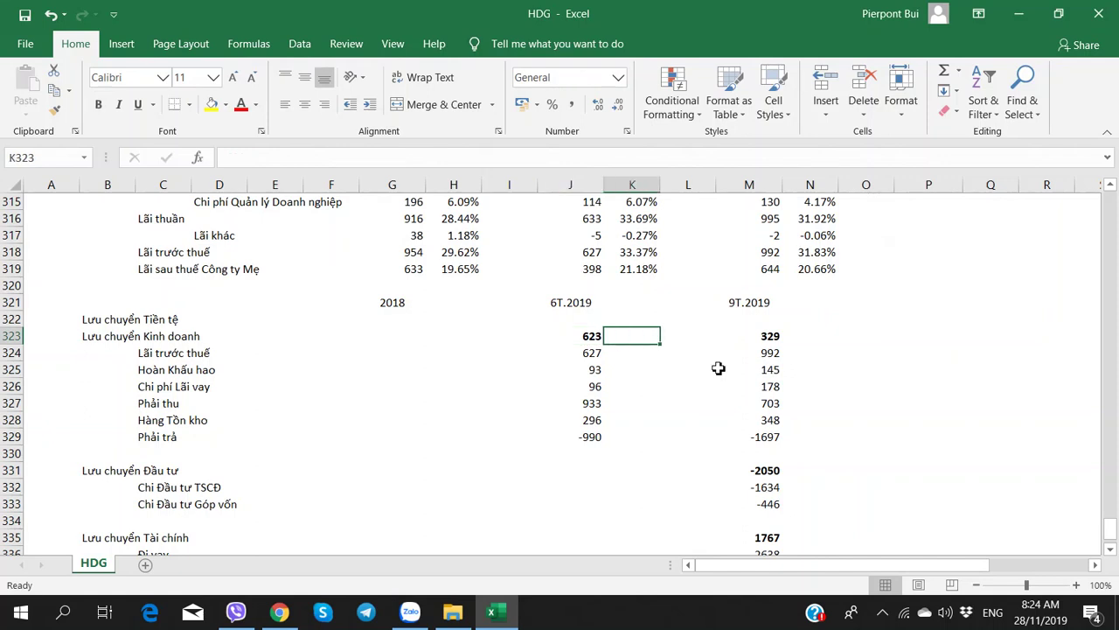
{"action": "key", "text": "Left"}
{"action": "key", "text": "Left"}
{"action": "key", "text": "Left"}
{"action": "key", "text": "Down"}
{"action": "key", "text": "Down"}
{"action": "key", "text": "Down"}
{"action": "key", "text": "Down"}
{"action": "key", "text": "Down"}
{"action": "key", "text": "Down"}
{"action": "key", "text": "Down"}
{"action": "key", "text": "Down"}
{"action": "key", "text": "Down"}
{"action": "key", "text": "Down"}
{"action": "key", "text": "Down"}
{"action": "key", "text": "Down"}
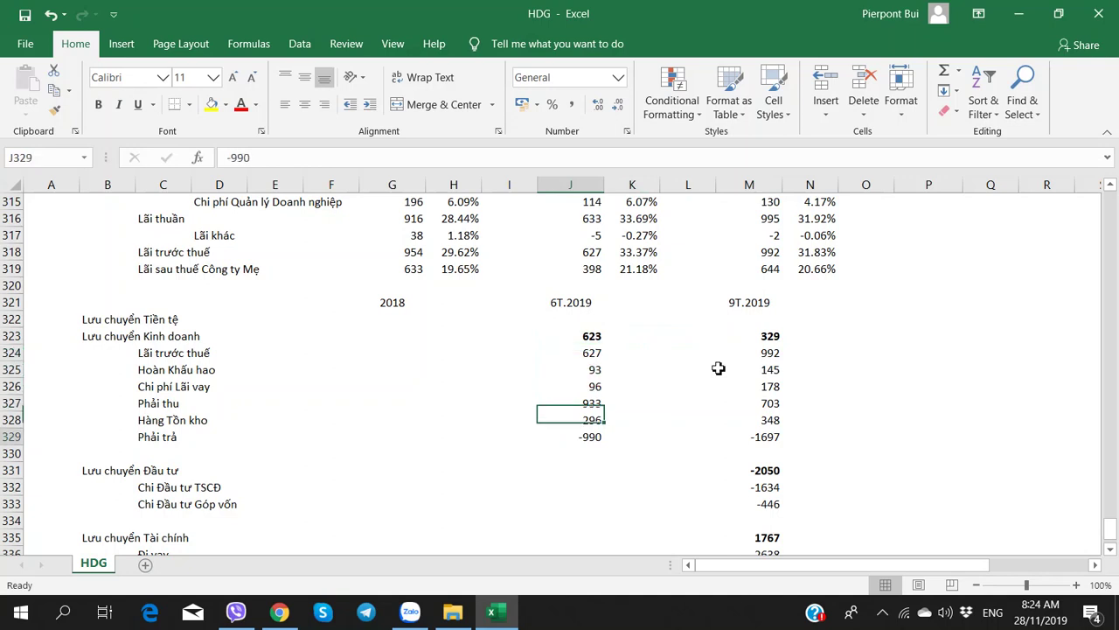
{"action": "key", "text": "Up"}
{"action": "key", "text": "Up"}
{"action": "key", "text": "Up"}
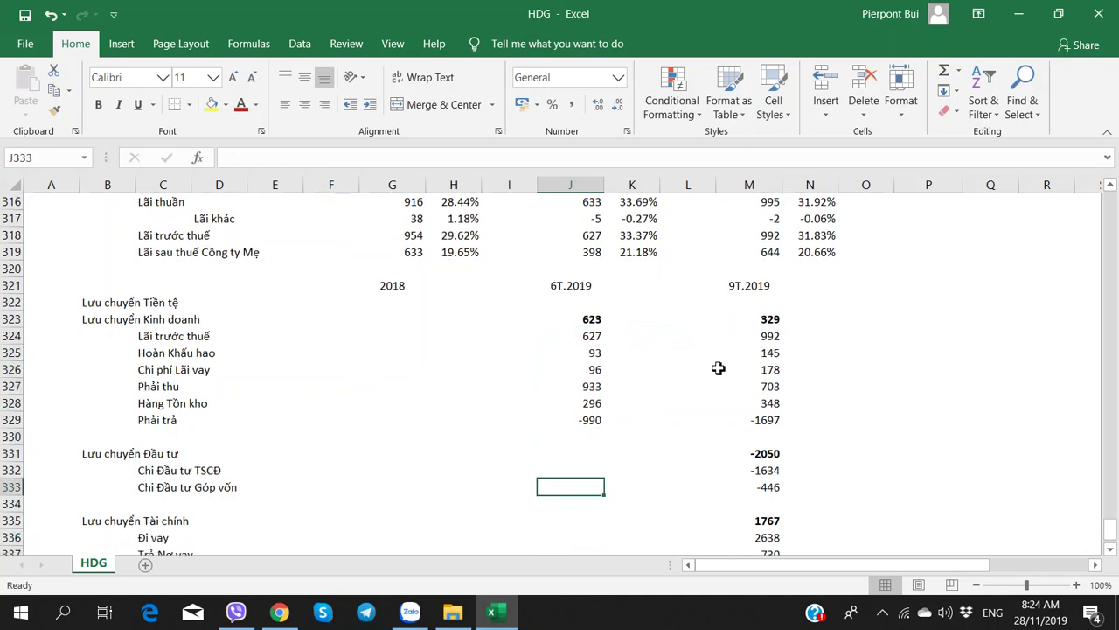
{"action": "key", "text": "Up"}
{"action": "key", "text": "Up"}
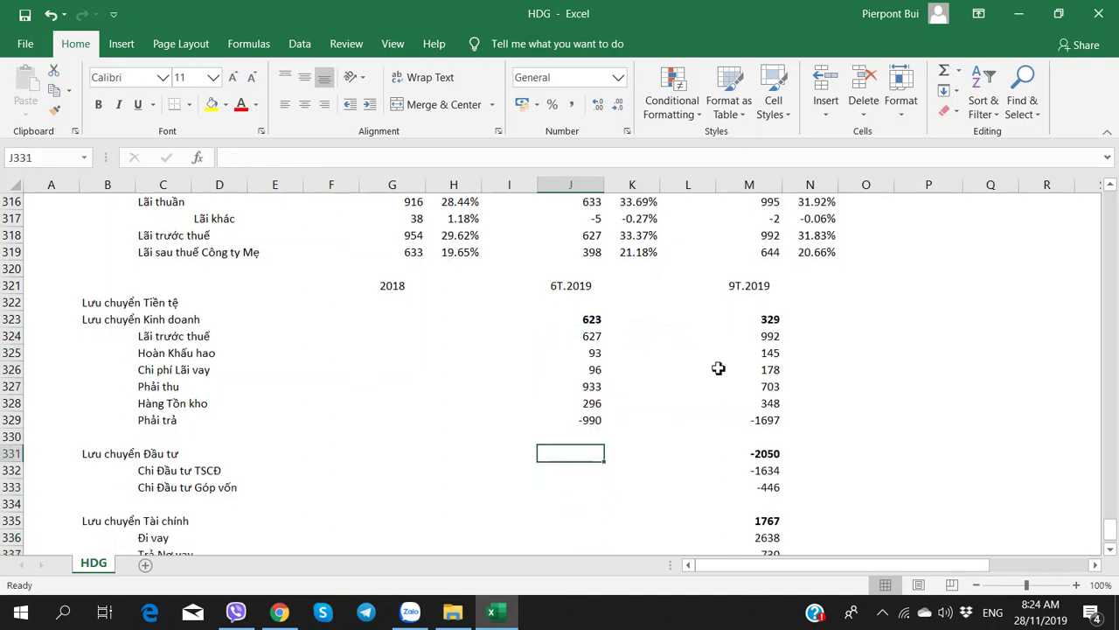
{"action": "key", "text": "Up"}
{"action": "key", "text": "Up"}
{"action": "key", "text": "Right"}
{"action": "key", "text": "Right"}
{"action": "key", "text": "Right"}
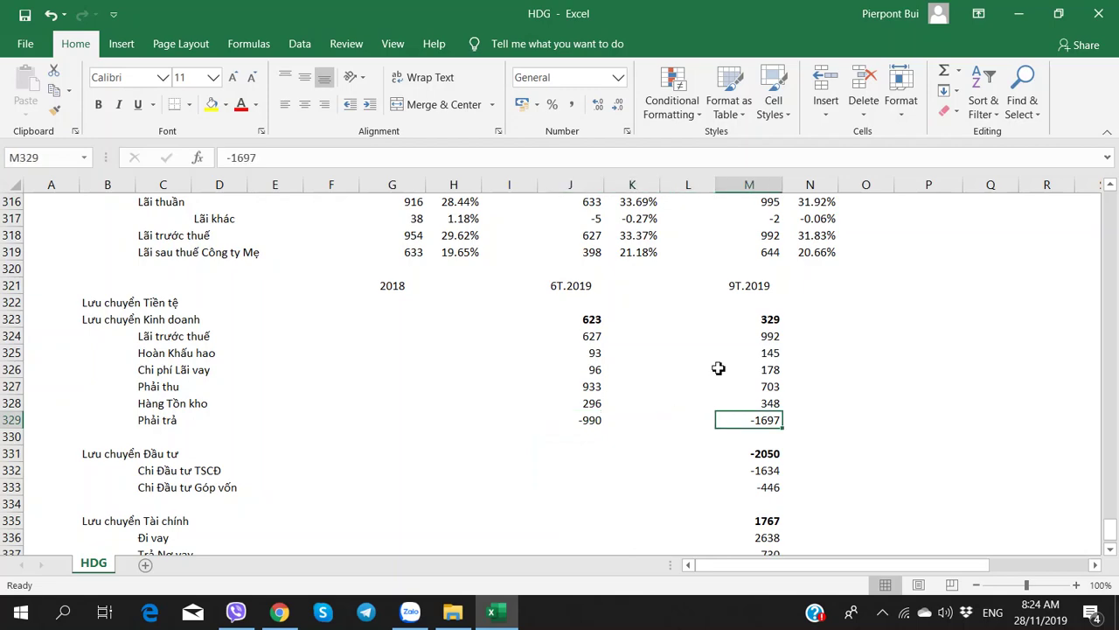
{"action": "key", "text": "Left"}
{"action": "key", "text": "Left"}
{"action": "key", "text": "Left"}
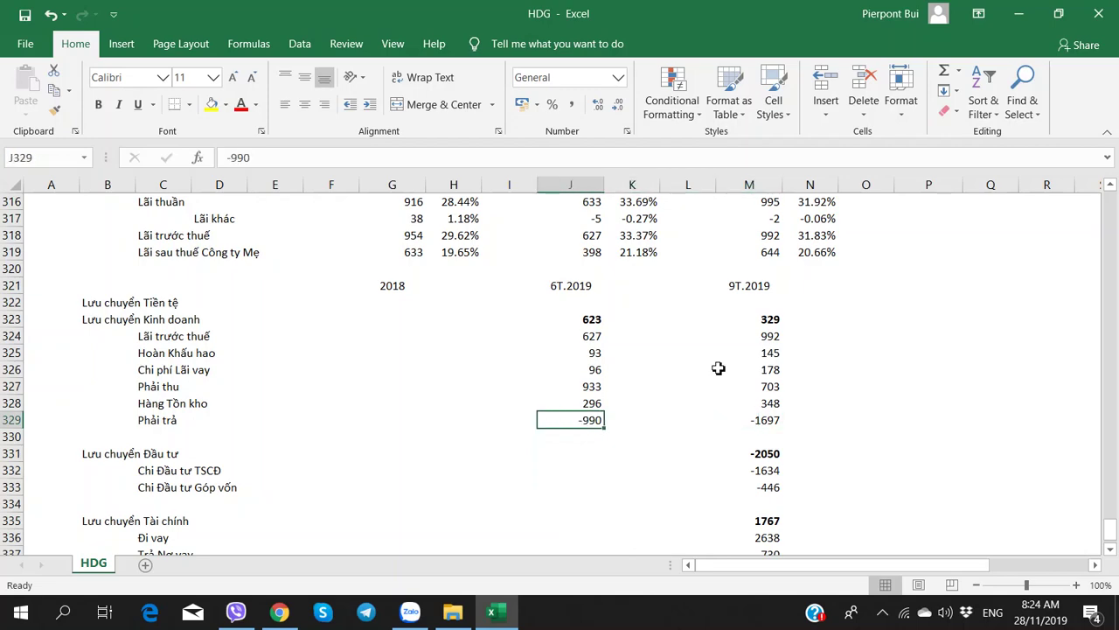
- Enter -1289 for Chi Đầu tư TSCĐ in the 6T.2019 column, taken from the investing section of the Q2 2019 report
{"action": "key", "text": "Down"}
{"action": "key", "text": "Down"}
{"action": "key", "text": "Down"}
{"action": "key", "text": "Down"}
{"action": "key", "text": "alt+Tab"}
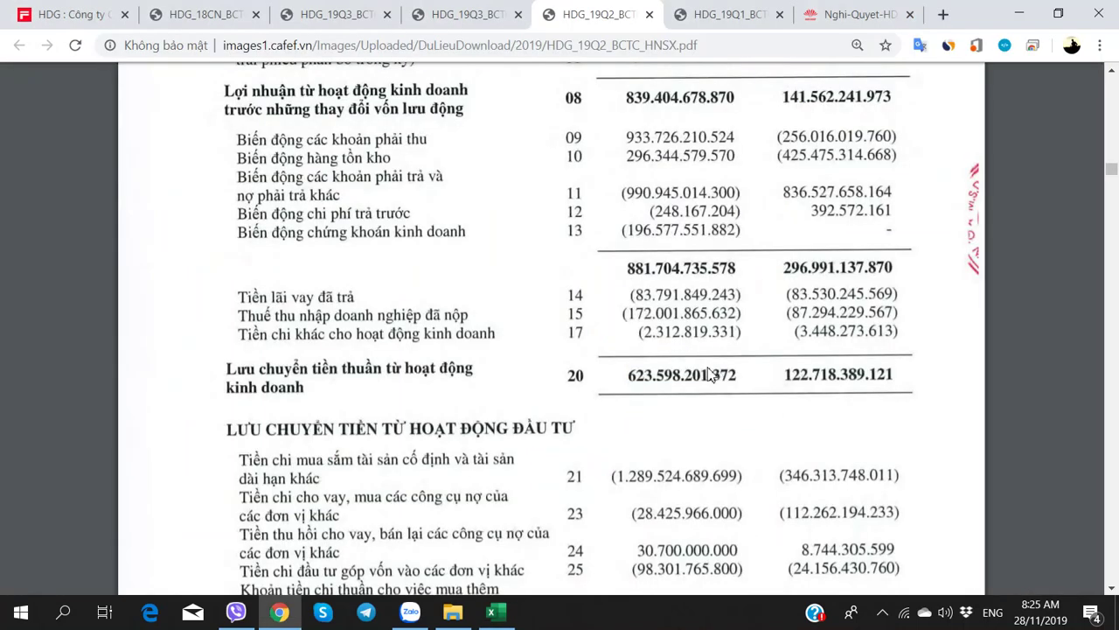
{"action": "scroll", "coordinate": [710, 374], "scroll_direction": "down", "scroll_amount": 5}
{"action": "scroll", "coordinate": [639, 350], "scroll_direction": "up", "scroll_amount": 2}
{"action": "key", "text": "alt+Tab"}
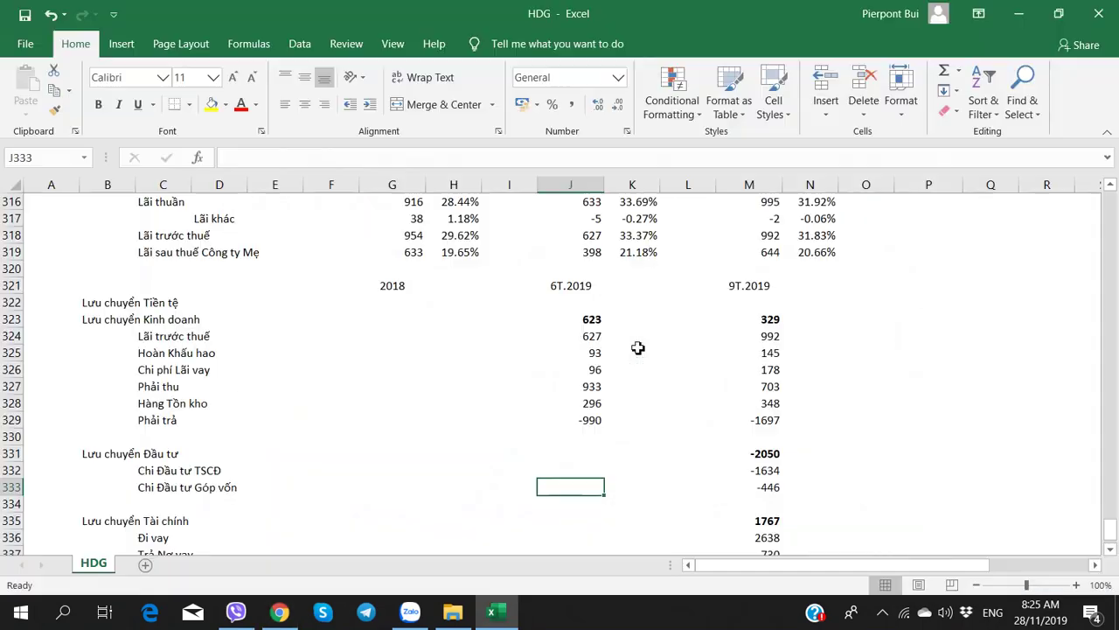
{"action": "key", "text": "Up"}
{"action": "key", "text": "Up"}
{"action": "key", "text": "Down"}
{"action": "key", "text": "alt+Tab"}
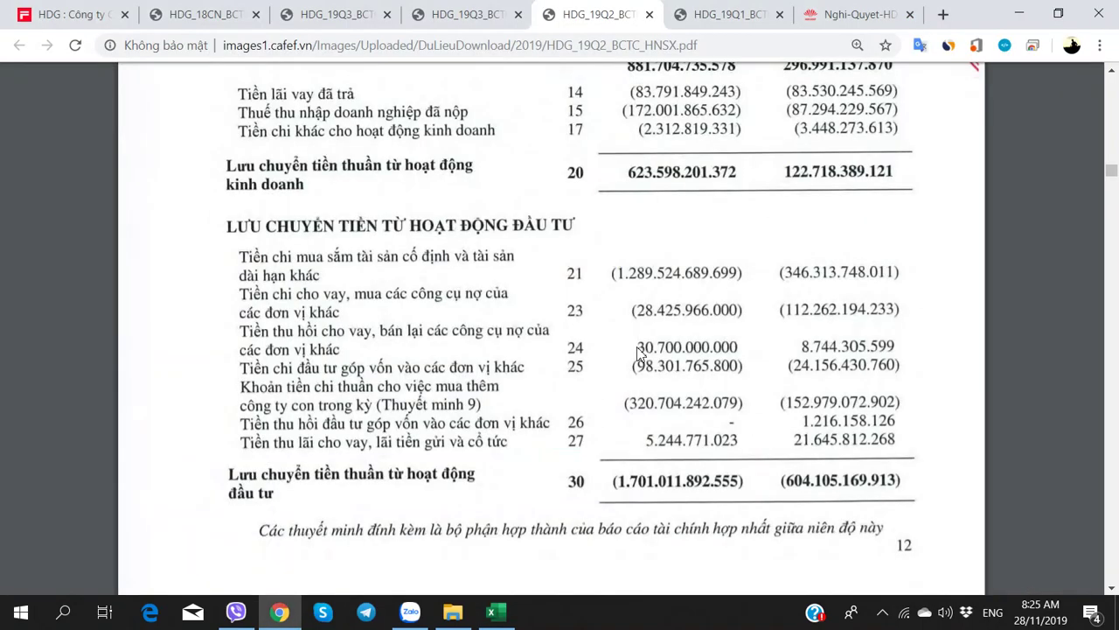
{"action": "key", "text": "alt+Tab"}
{"action": "type", "text": "-12"}
{"action": "key", "text": "alt+Tab"}
{"action": "key", "text": "alt+Tab"}
{"action": "type", "text": "89"}
{"action": "key", "text": "ctrl+Return"}
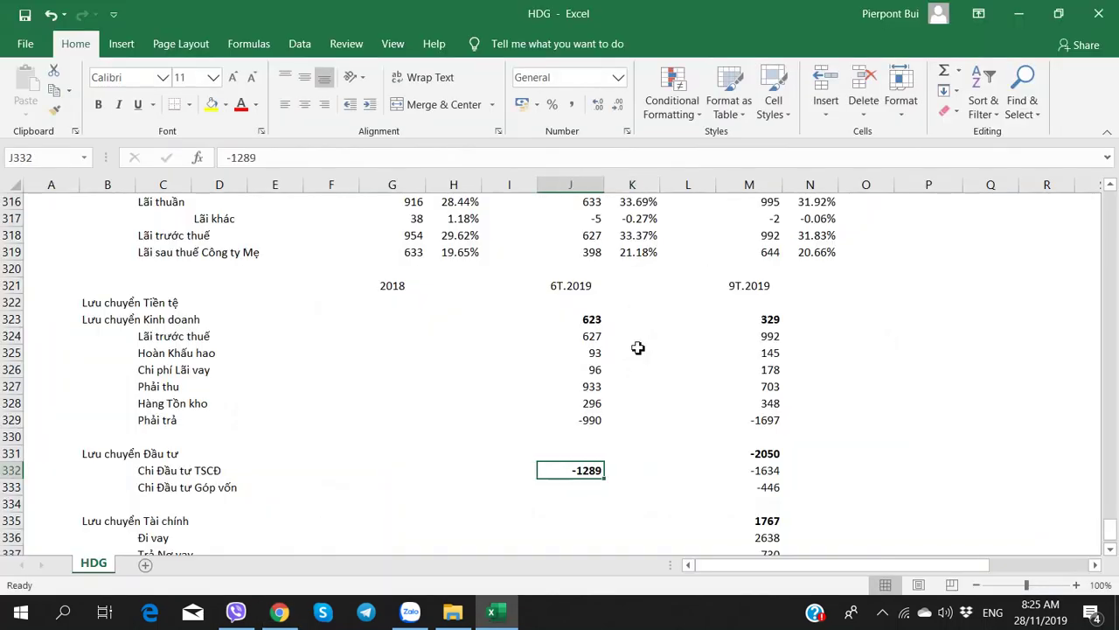
- Enter -320 for Chi Đầu tư Góp vốn in the 6T.2019 column, taken from the Q2 2019 report's investing section
{"action": "key", "text": "Down"}
{"action": "key", "text": "alt+Tab"}
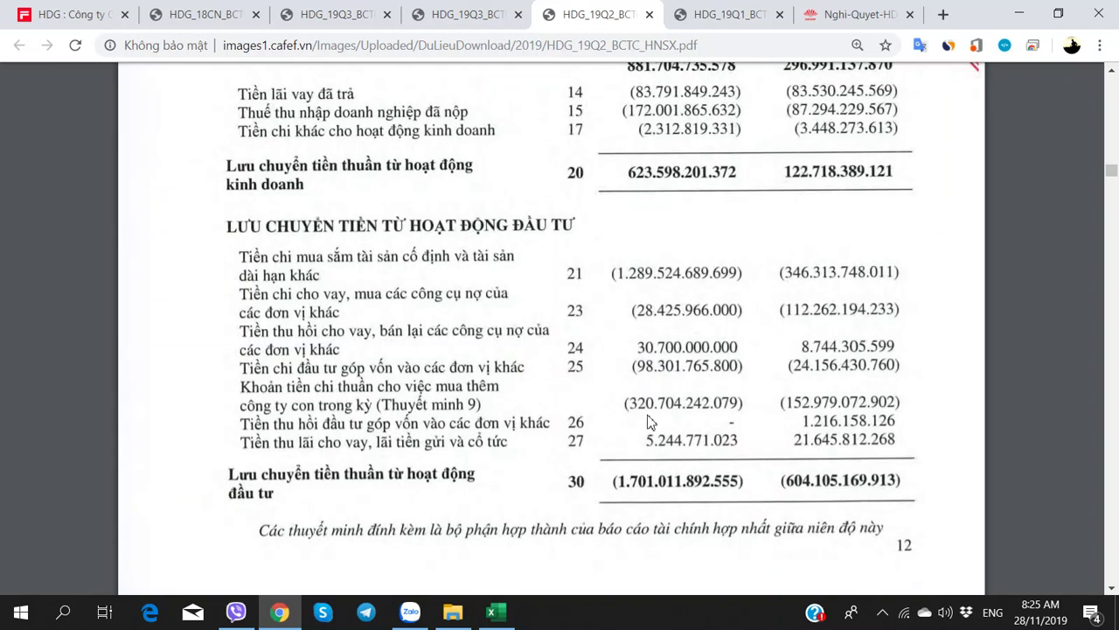
{"action": "key", "text": "alt+Tab"}
{"action": "type", "text": "-12"}
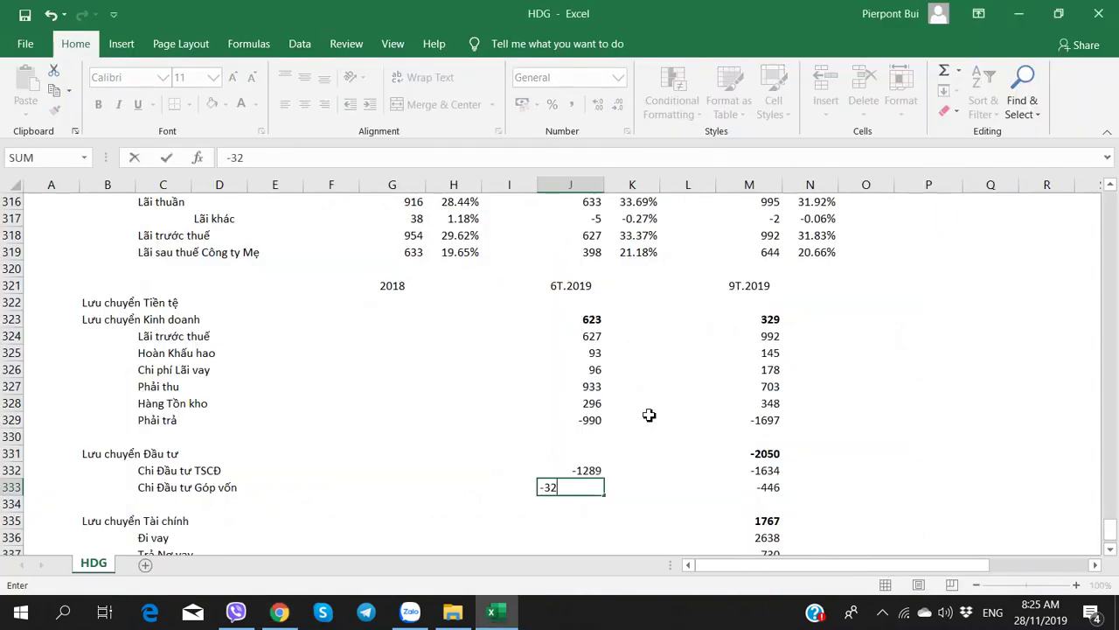
{"action": "key", "text": "alt+Tab"}
{"action": "key", "text": "alt+Tab"}
{"action": "type", "text": "0"}
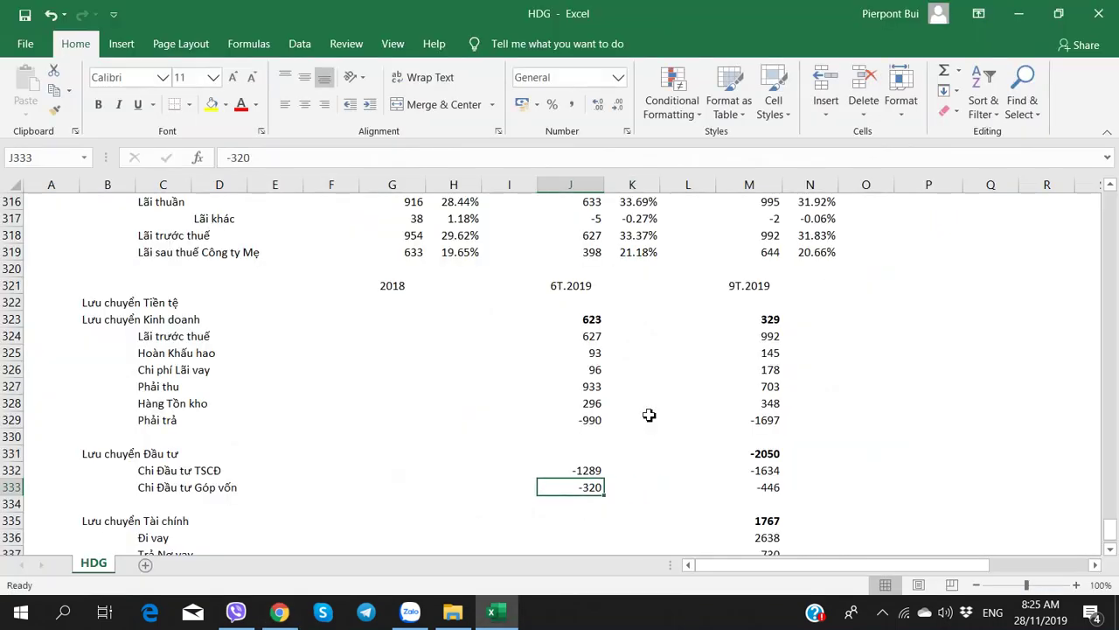
{"action": "key", "text": "Return"}
- Enter the net investing cash flow -1701 in bold for Lưu chuyển Đầu tư in the 6T.2019 column
{"action": "key", "text": "alt+Tab"}
{"action": "key", "text": "alt+Tab"}
{"action": "key", "text": "Up"}
{"action": "key", "text": "Up"}
{"action": "key", "text": "Up"}
{"action": "type", "text": "-"}
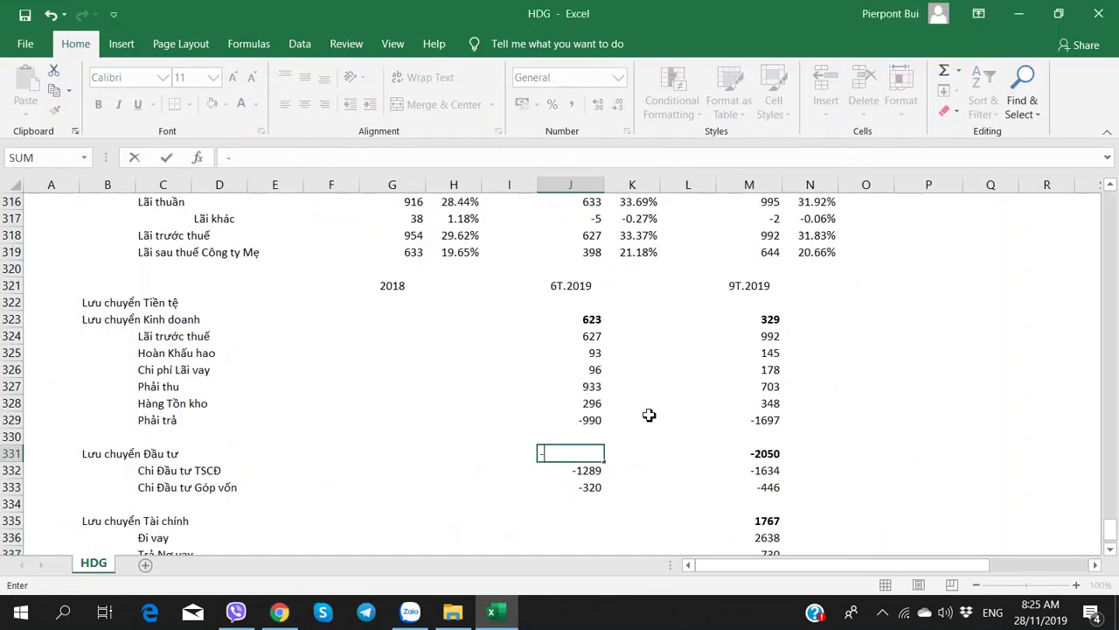
{"action": "type", "text": "1701"}
{"action": "key", "text": "ctrl+Return"}
- Enter 2096 for Đi vay in the 6T.2019 column, taken from the financing section of the Q2 2019 report
{"action": "key", "text": "Down"}
{"action": "key", "text": "Down"}
{"action": "key", "text": "Down"}
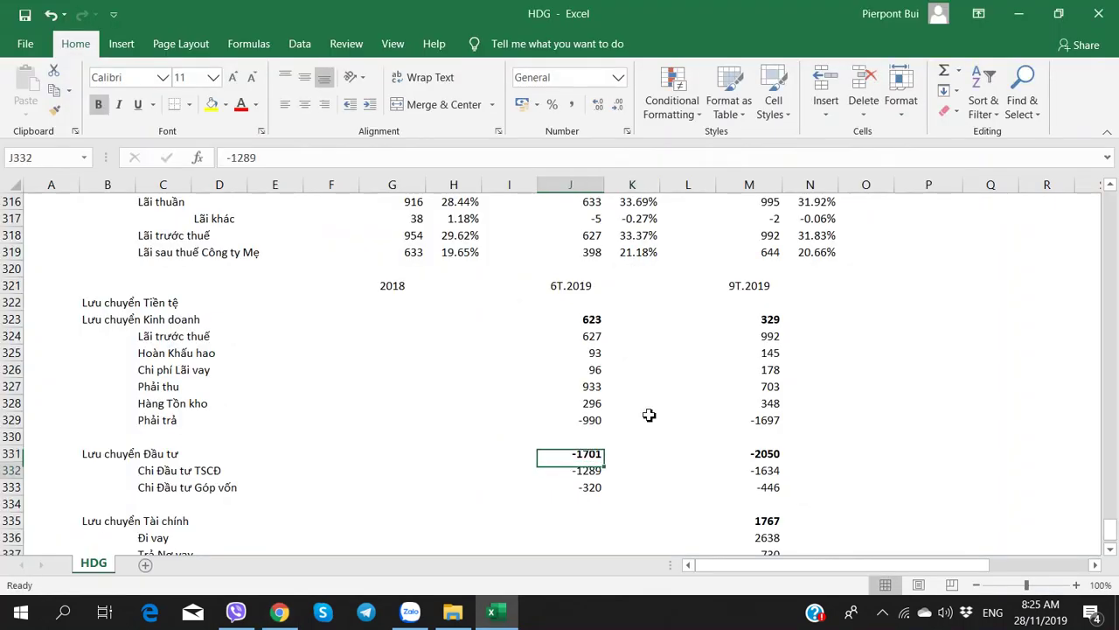
{"action": "key", "text": "alt+Tab"}
{"action": "scroll", "coordinate": [683, 434], "scroll_direction": "down", "scroll_amount": 10}
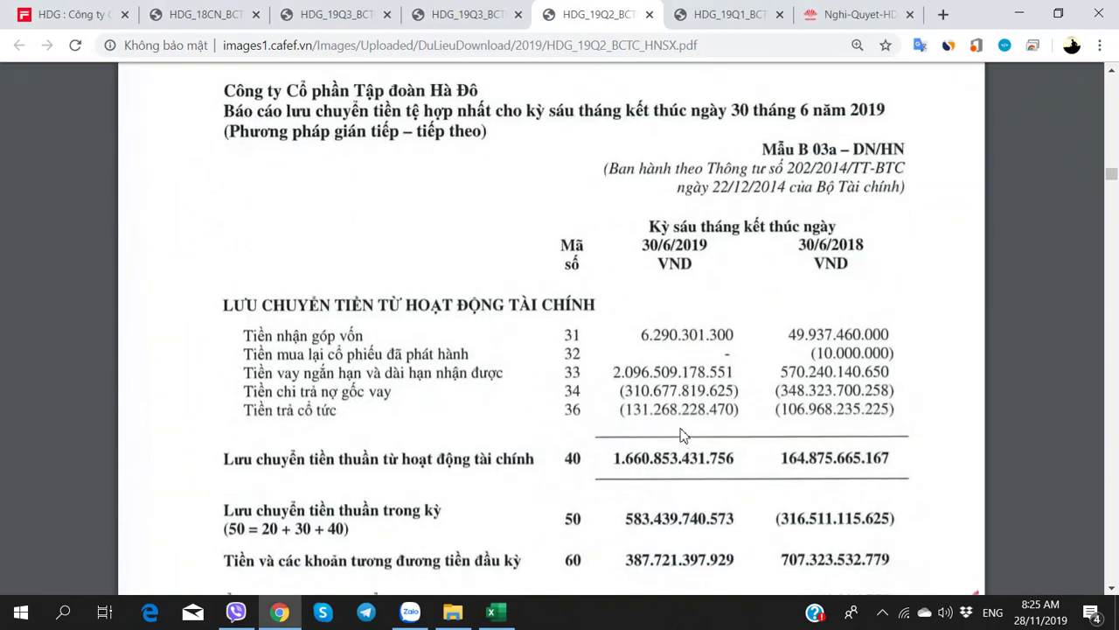
{"action": "key", "text": "alt+Tab"}
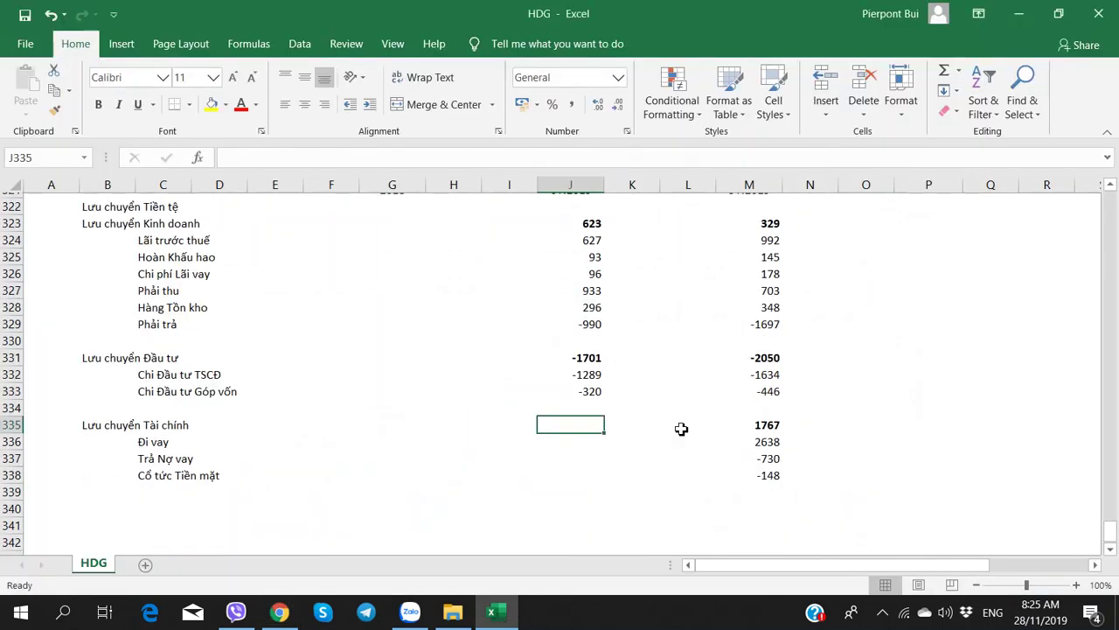
{"action": "scroll", "coordinate": [681, 428], "scroll_direction": "down", "scroll_amount": 1}
{"action": "key", "text": "Down"}
{"action": "key", "text": "Down"}
{"action": "key", "text": "alt+Tab"}
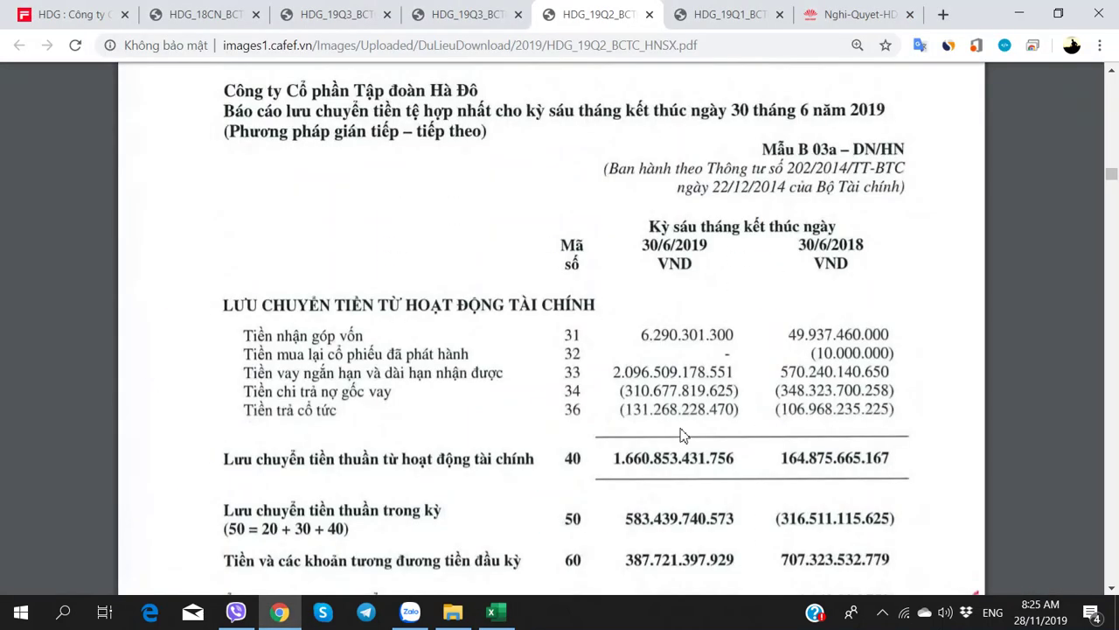
{"action": "key", "text": "alt+Tab"}
{"action": "type", "text": "2096"}
{"action": "key", "text": "Return"}
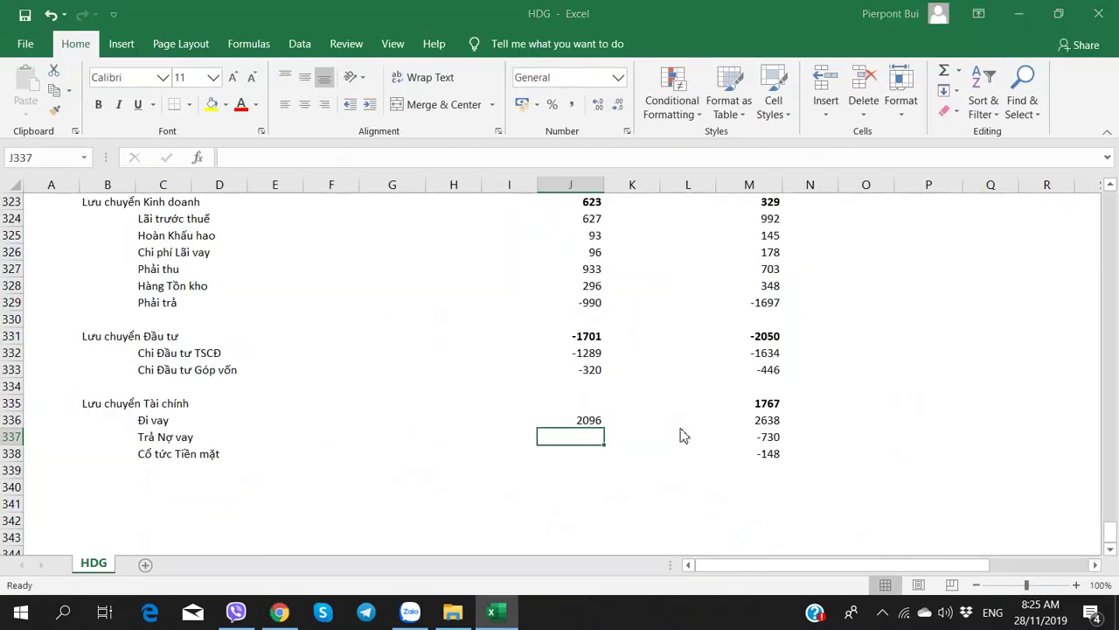
- Enter -310 for Trả Nợ vay and -131 for Cổ tức Tiền mặt in the 6T.2019 column from the Q2 2019 report
{"action": "key", "text": "alt+Tab"}
{"action": "key", "text": "alt+Tab"}
{"action": "type", "text": "-310"}
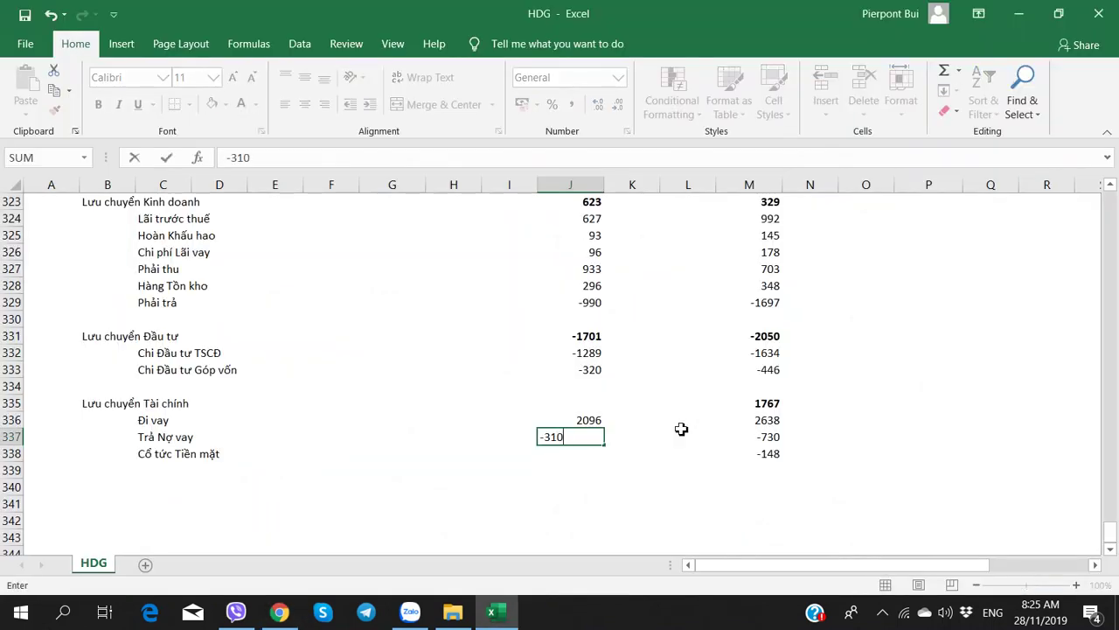
{"action": "key", "text": "Return"}
{"action": "key", "text": "alt+Tab"}
{"action": "key", "text": "alt+Tab"}
{"action": "type", "text": "-13"}
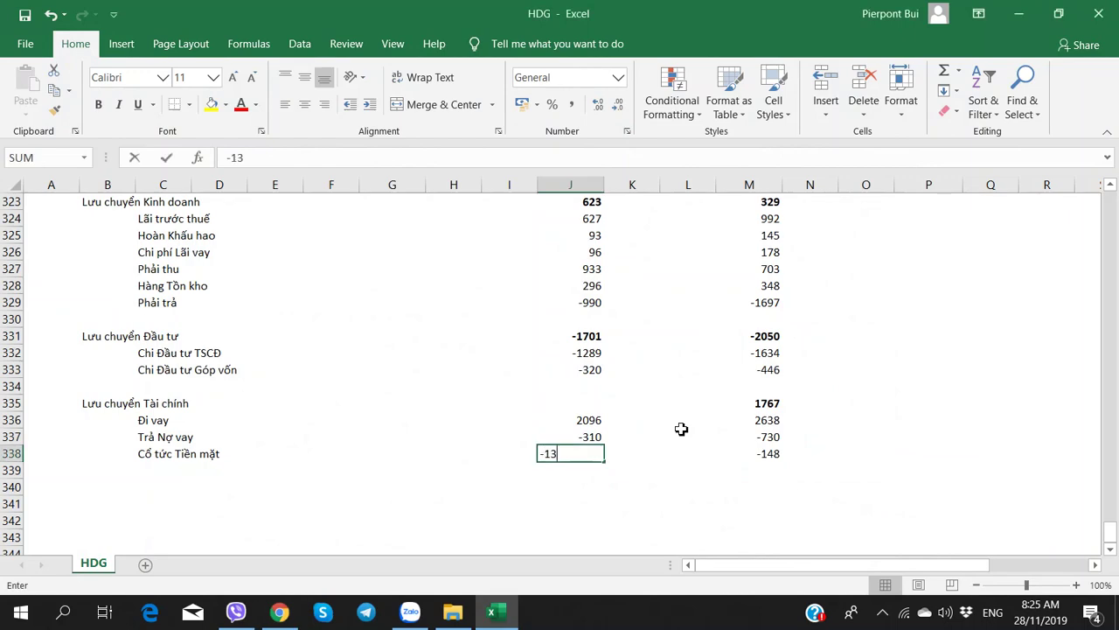
{"action": "type", "text": "1"}
{"action": "key", "text": "Tab"}
- Enter the net financing cash flow 1660 for Lưu chuyển Tài chính in the 6T.2019 column and make it bold
{"action": "left_click", "coordinate": [722, 403]}
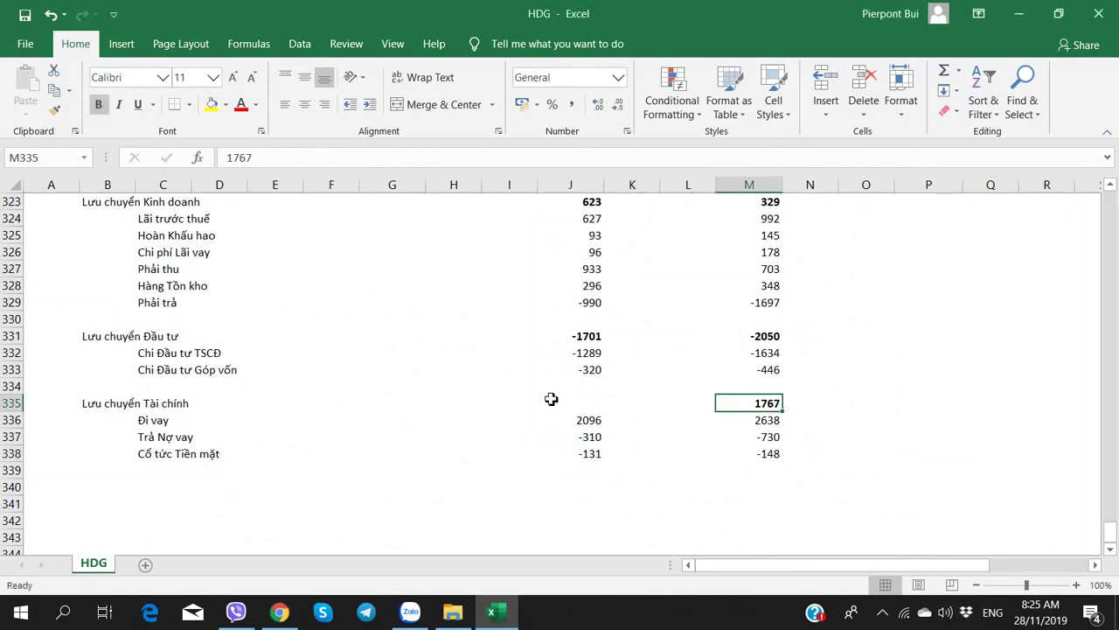
{"action": "left_click", "coordinate": [600, 403]}
{"action": "key", "text": "alt+Tab"}
{"action": "key", "text": "alt+Tab"}
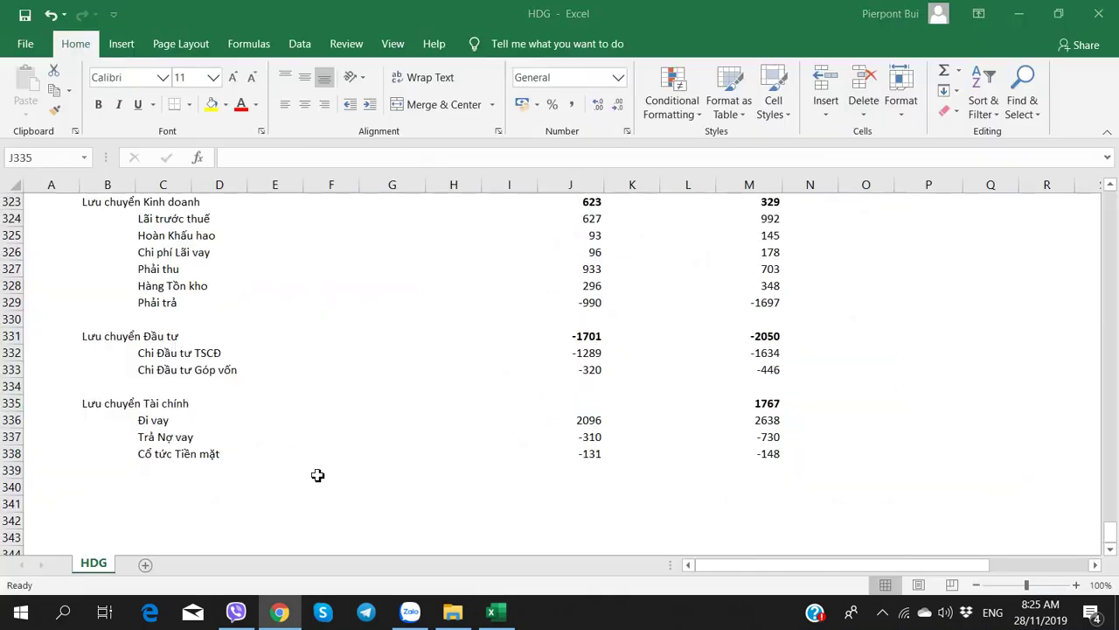
{"action": "type", "text": "1660"}
{"action": "key", "text": "ctrl+Return"}
{"action": "key", "text": "ctrl+b"}
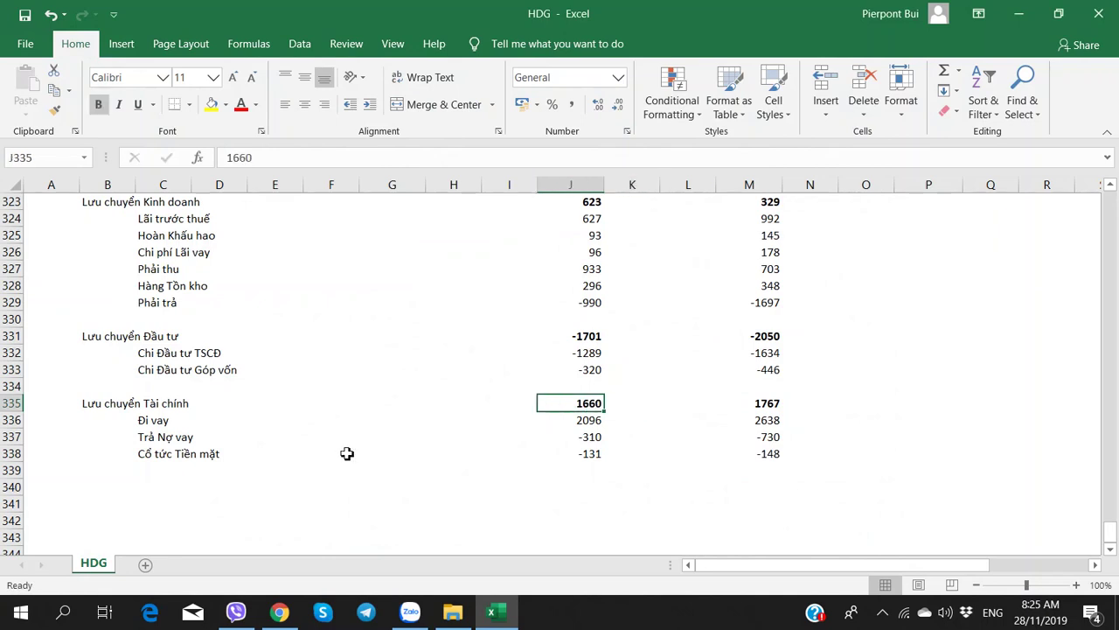
- Review the operating, investing and financing cash flow totals and the Đi vay figure in the 6T.2019 column
{"action": "scroll", "coordinate": [359, 419], "scroll_direction": "up", "scroll_amount": 3}
{"action": "left_click", "coordinate": [573, 320]}
{"action": "scroll", "coordinate": [550, 349], "scroll_direction": "down", "scroll_amount": 3}
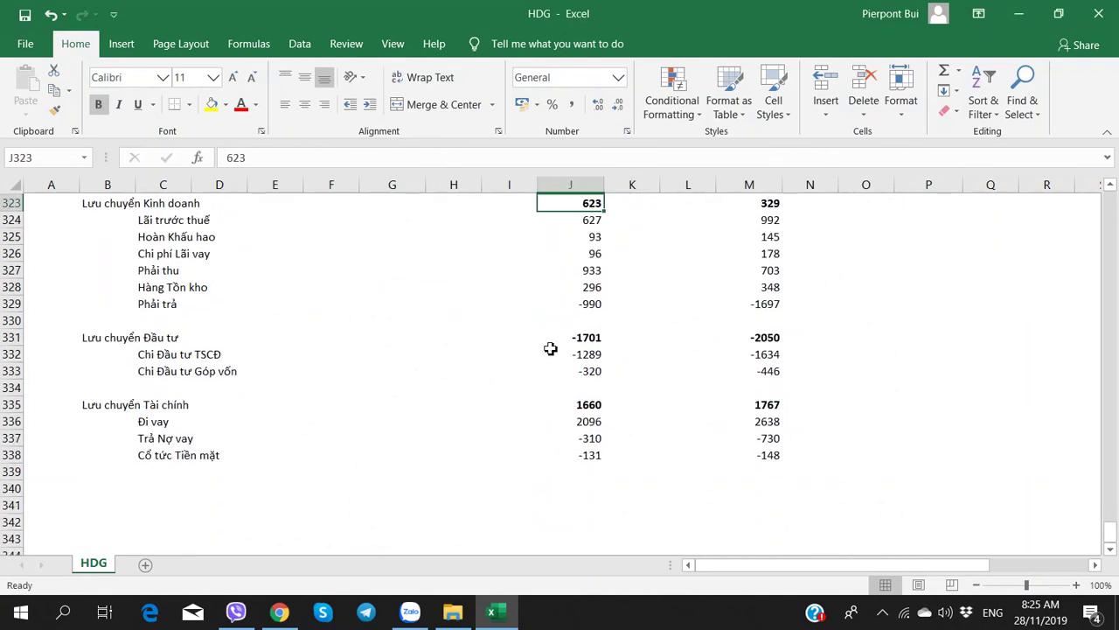
{"action": "left_click", "coordinate": [569, 420]}
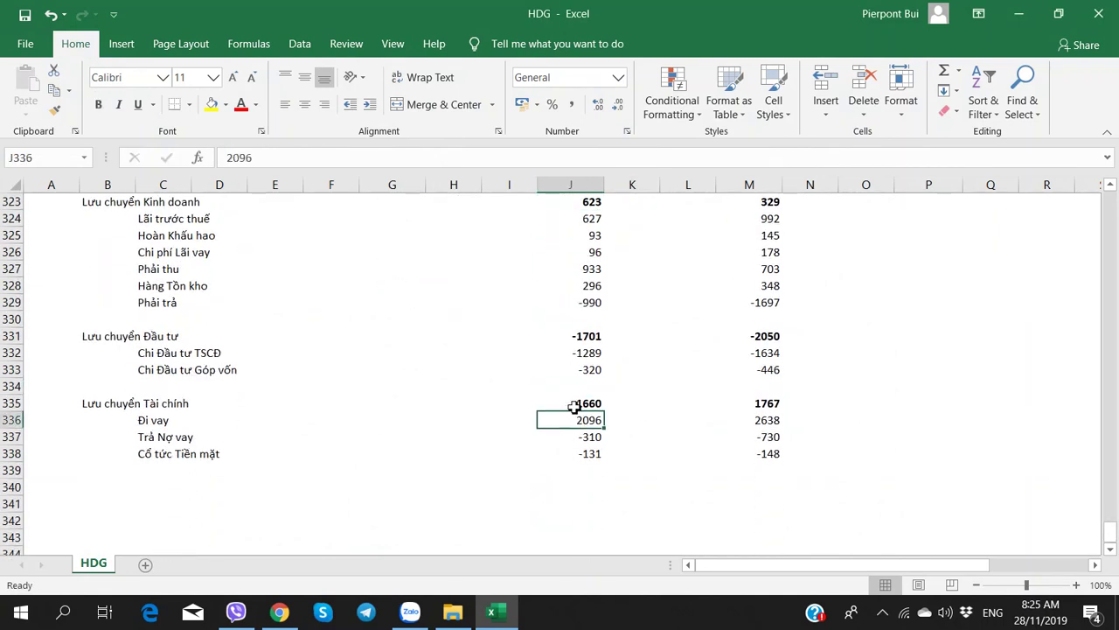
{"action": "left_click", "coordinate": [573, 404]}
{"action": "left_click", "coordinate": [586, 333]}
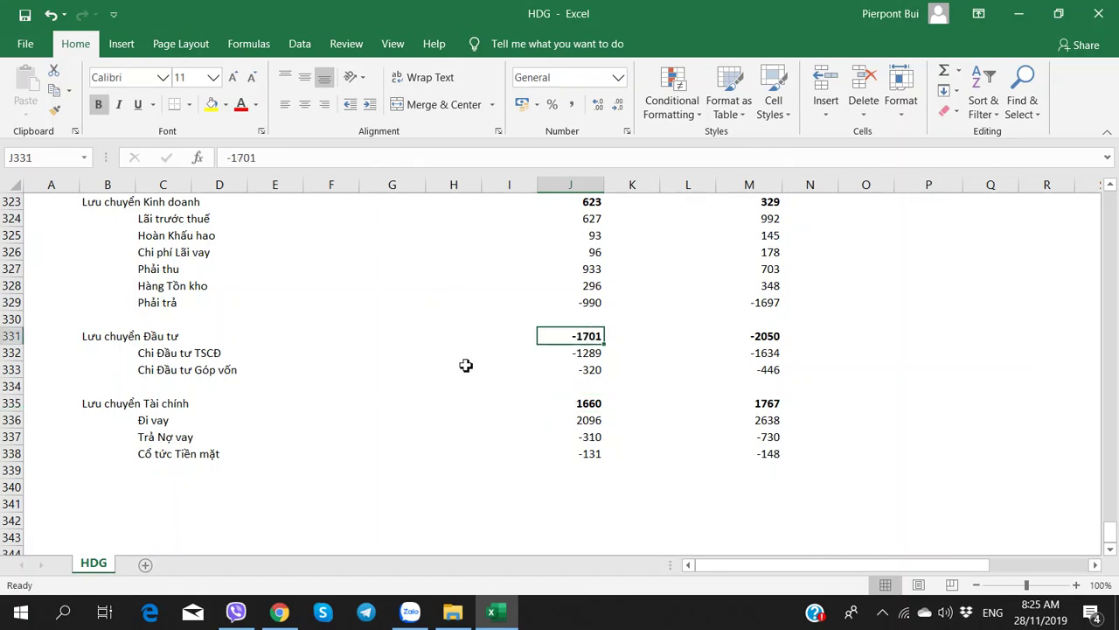
- Compare the 6T.2019 cash flow figures with the net cash flow and ending cash balance in the Q2 2019 report
{"action": "key", "text": "alt+Tab"}
{"action": "key", "text": "alt+Tab"}
{"action": "scroll", "coordinate": [551, 350], "scroll_direction": "up", "scroll_amount": 2}
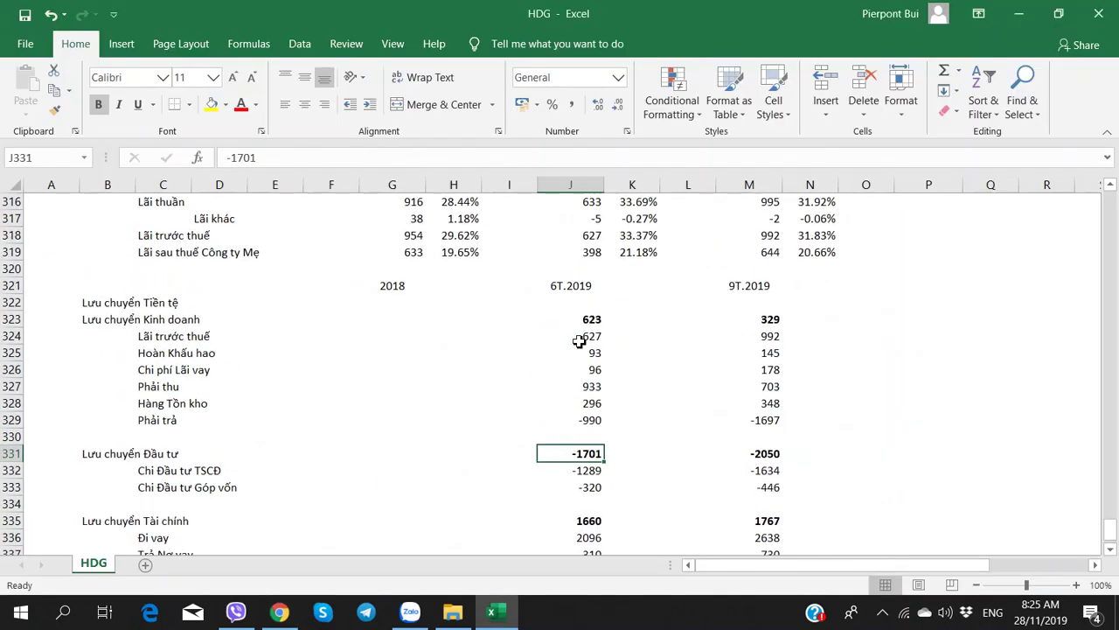
{"action": "key", "text": "alt+Tab"}
{"action": "scroll", "coordinate": [580, 347], "scroll_direction": "down", "scroll_amount": 3}
{"action": "scroll", "coordinate": [579, 347], "scroll_direction": "up", "scroll_amount": 1}
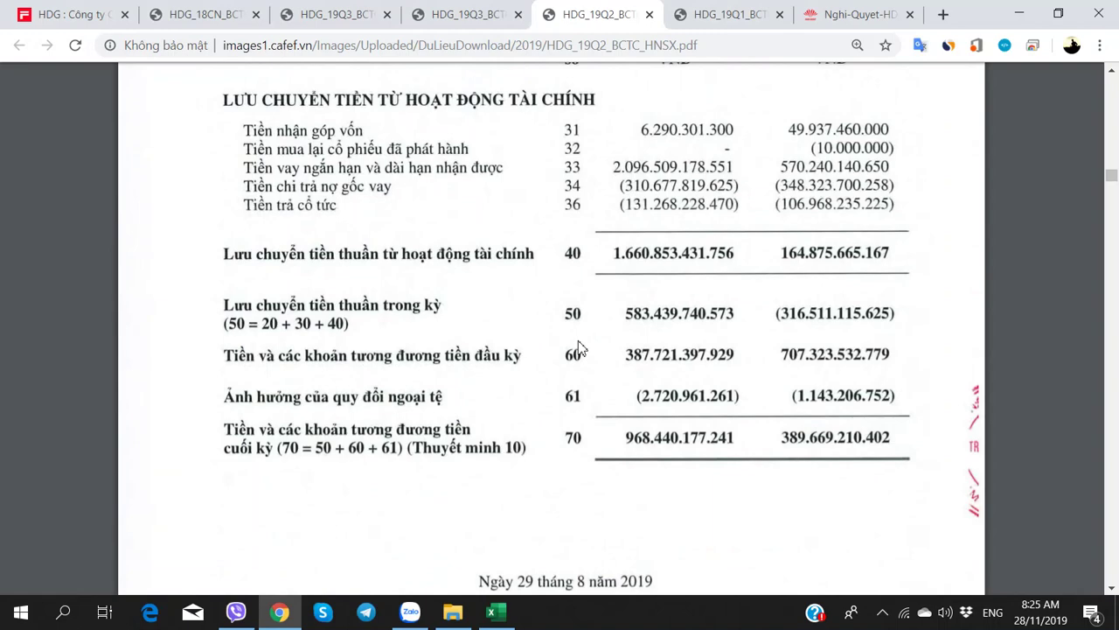
{"action": "key", "text": "alt+Tab"}
{"action": "scroll", "coordinate": [393, 382], "scroll_direction": "down", "scroll_amount": 5}
{"action": "scroll", "coordinate": [382, 382], "scroll_direction": "up", "scroll_amount": 5}
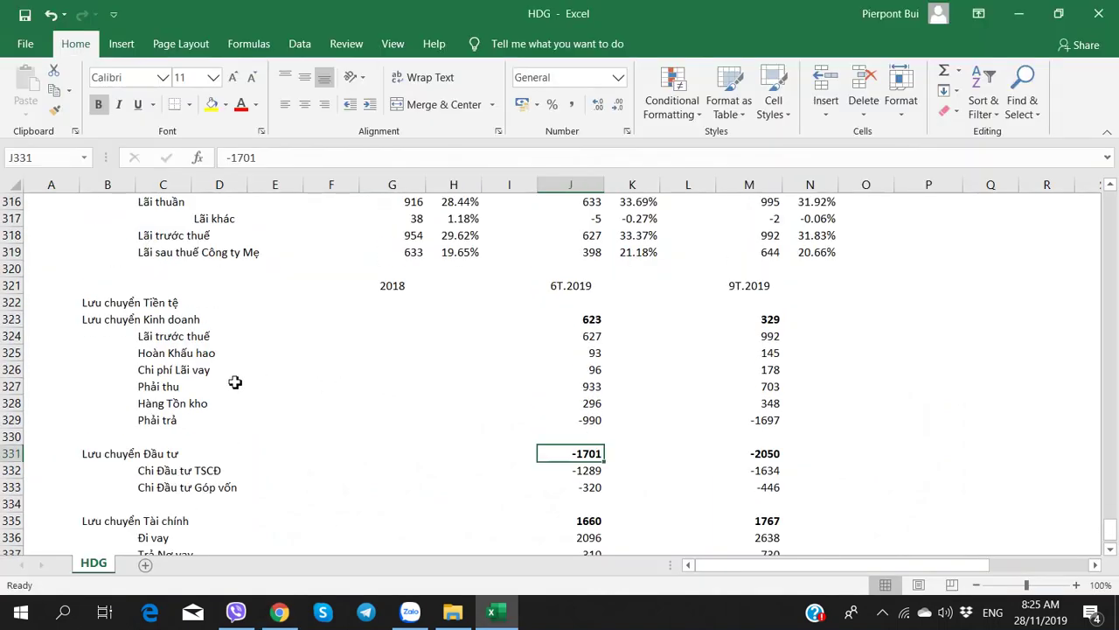
{"action": "scroll", "coordinate": [233, 381], "scroll_direction": "down", "scroll_amount": 2}
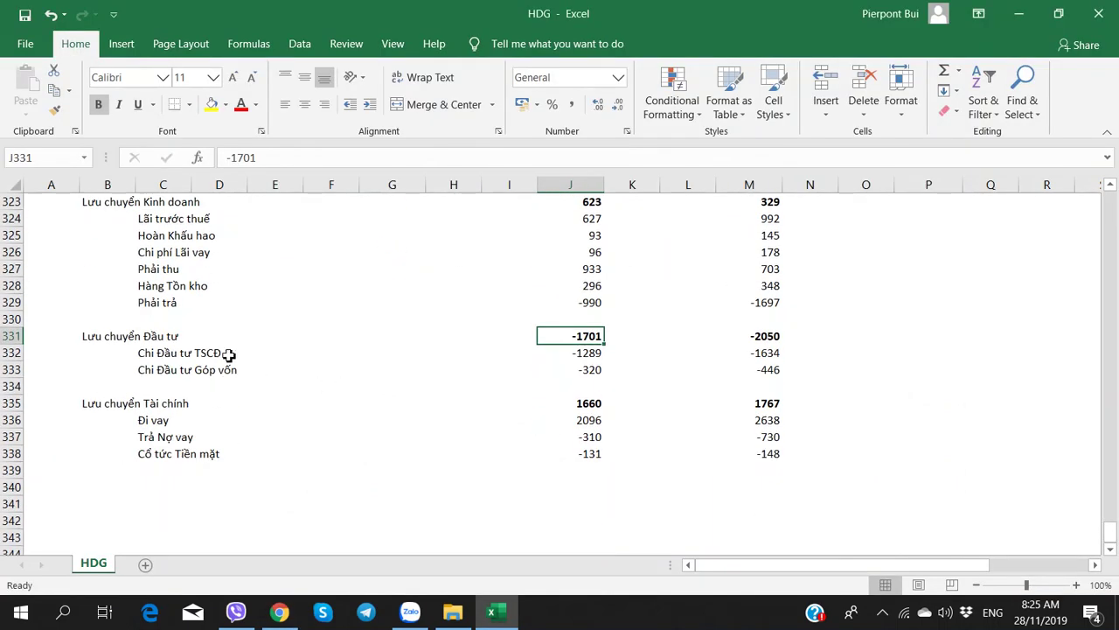
- Switch to the 2018 annual report PDF in Chrome and find the operating section of its consolidated cash flow statement
{"action": "key", "text": "alt+Tab"}
{"action": "left_click", "coordinate": [188, 14]}
{"action": "scroll", "coordinate": [394, 367], "scroll_direction": "down", "scroll_amount": 20}
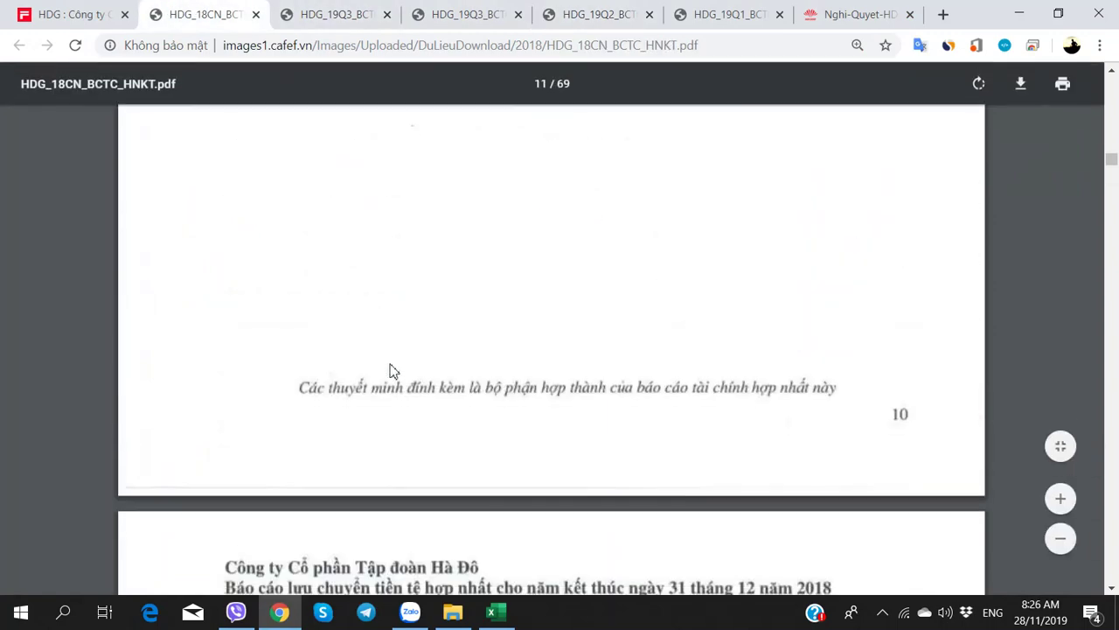
{"action": "scroll", "coordinate": [295, 370], "scroll_direction": "down", "scroll_amount": 5}
{"action": "scroll", "coordinate": [300, 370], "scroll_direction": "up", "scroll_amount": 14}
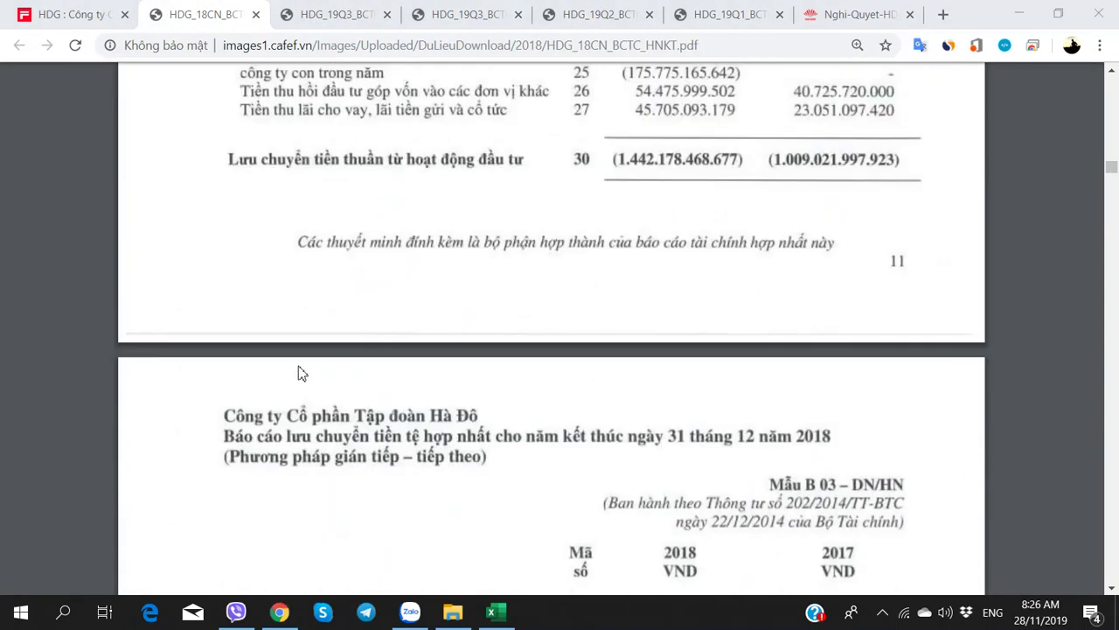
- Enter 954 for Lãi trước thuế in the 2018 column of the cash flow table, taken from the 2018 annual report
{"action": "key", "text": "alt+Tab"}
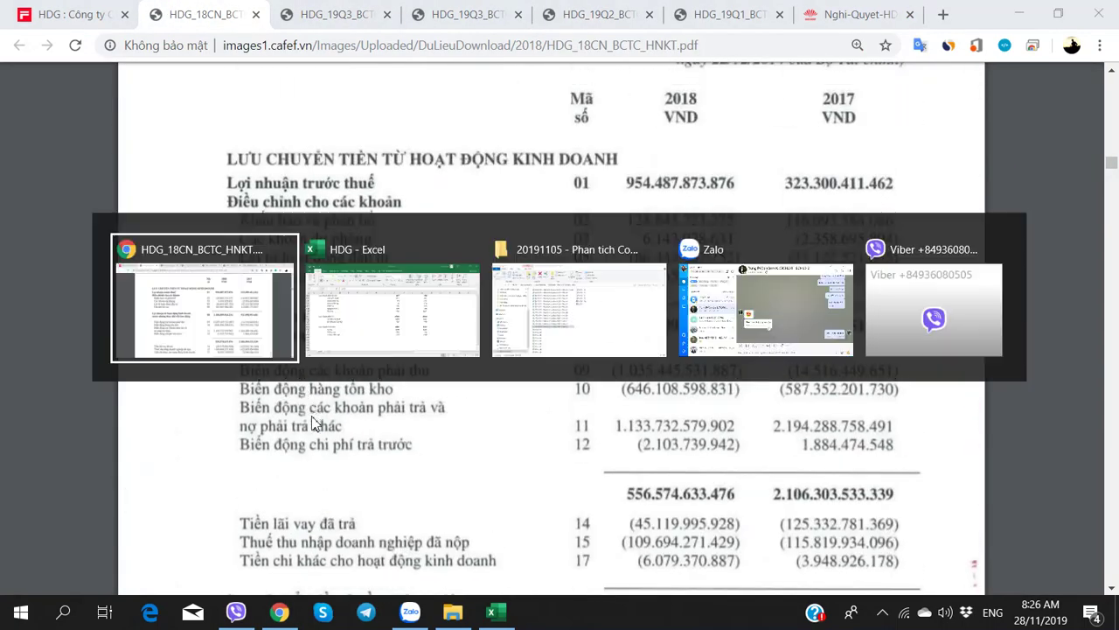
{"action": "scroll", "coordinate": [393, 289], "scroll_direction": "up", "scroll_amount": 3}
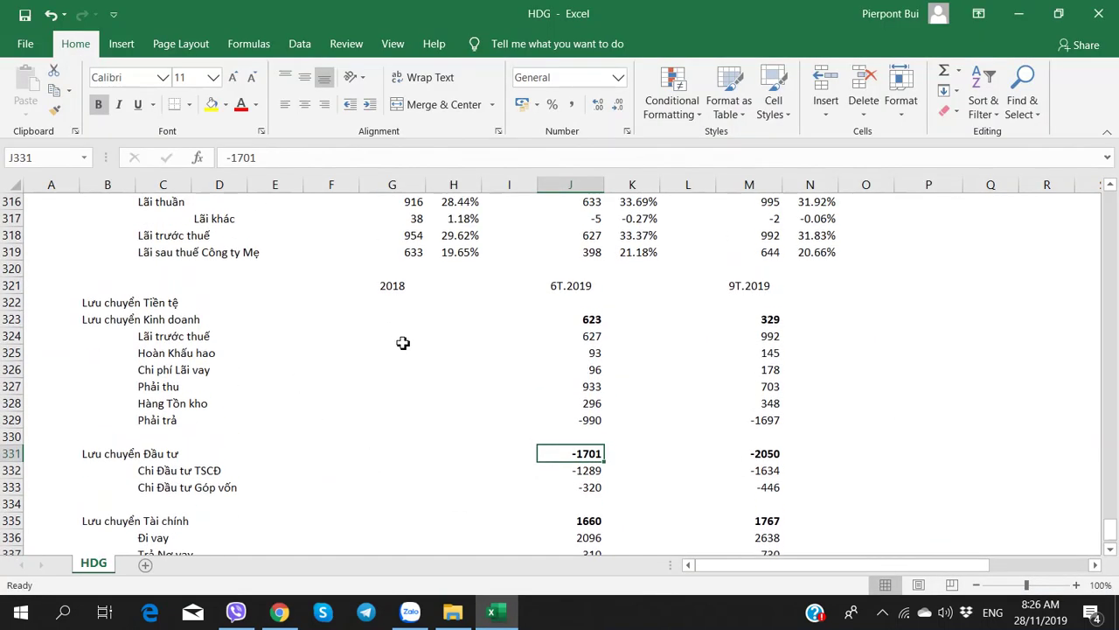
{"action": "left_click", "coordinate": [390, 319]}
{"action": "left_click", "coordinate": [390, 304]}
{"action": "key", "text": "alt+Tab"}
{"action": "key", "text": "alt+Tab"}
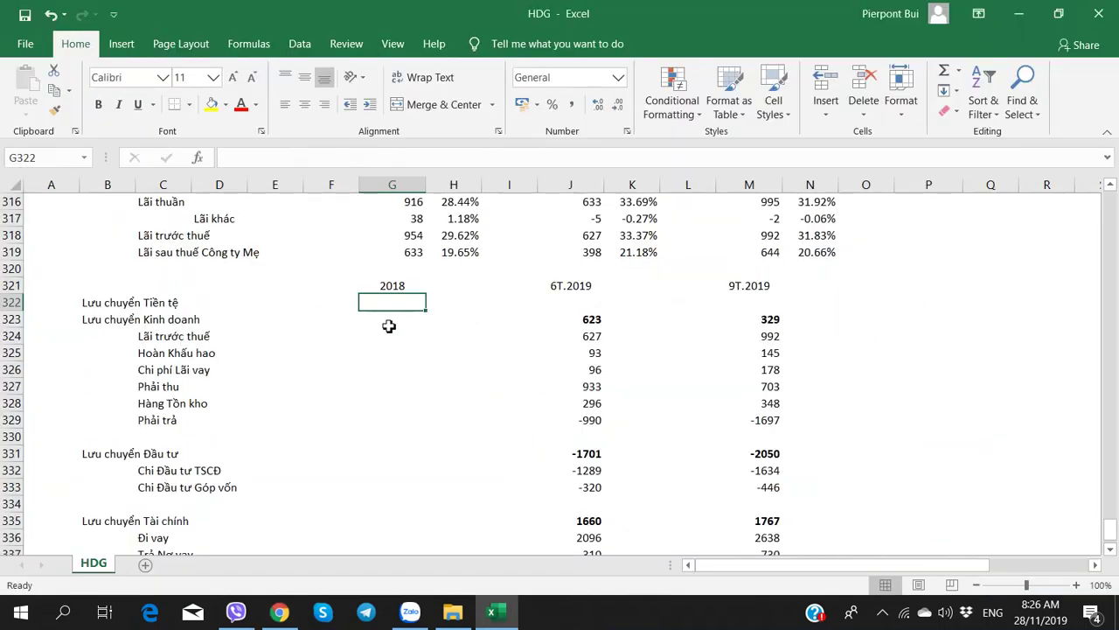
{"action": "left_click", "coordinate": [394, 322]}
{"action": "key", "text": "alt+Tab"}
{"action": "scroll", "coordinate": [464, 358], "scroll_direction": "up", "scroll_amount": 2}
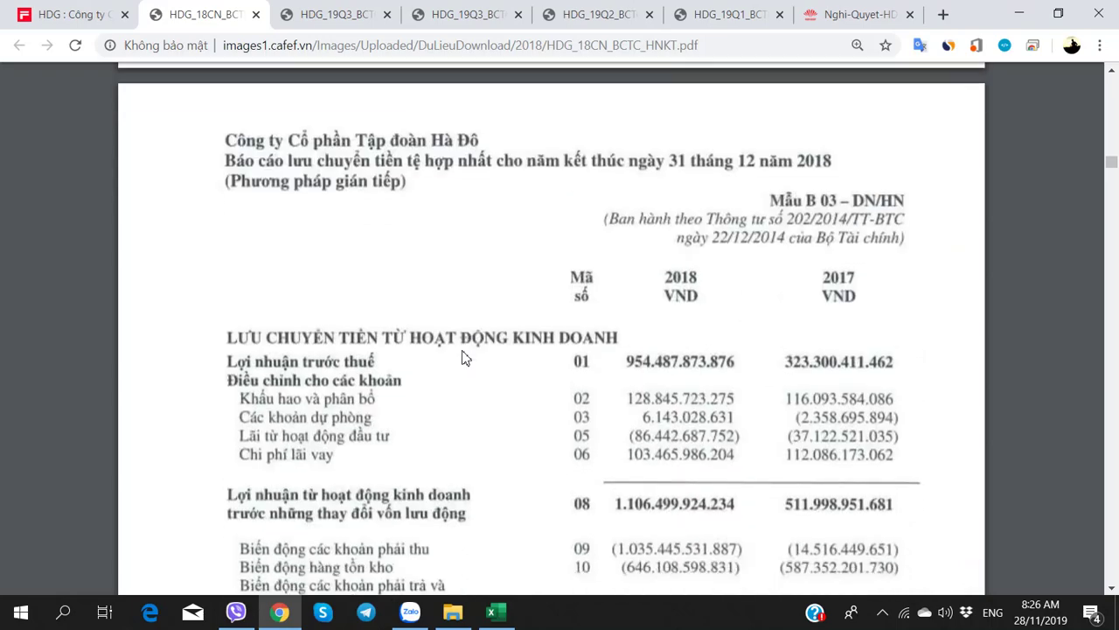
{"action": "scroll", "coordinate": [464, 358], "scroll_direction": "down", "scroll_amount": 2}
{"action": "key", "text": "alt+Tab"}
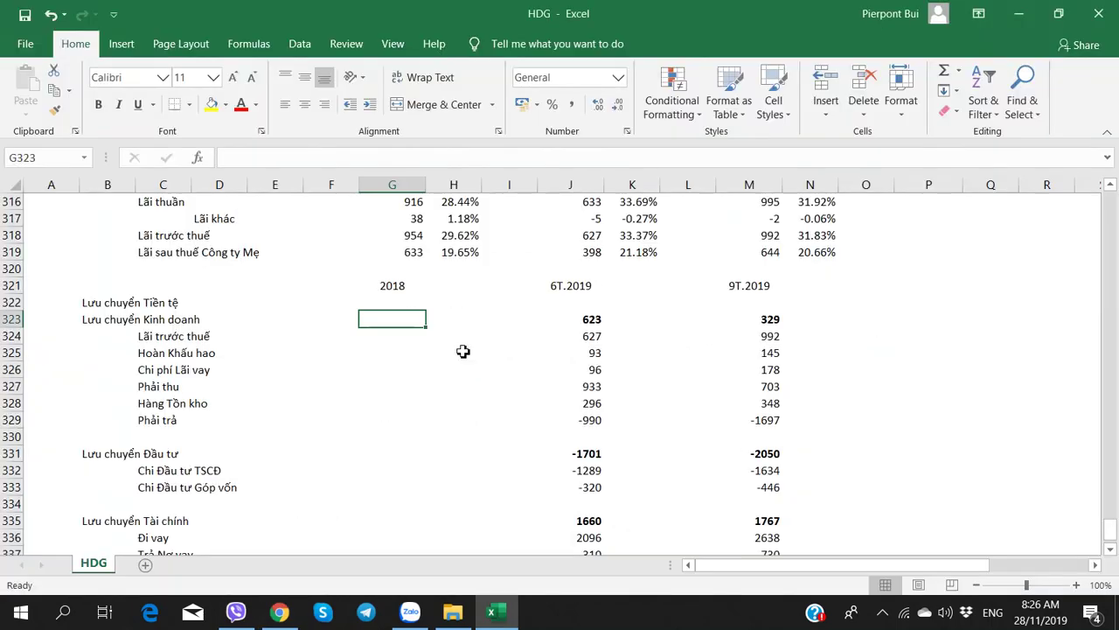
{"action": "key", "text": "Down"}
{"action": "key", "text": "alt+Tab"}
{"action": "key", "text": "alt+Tab"}
{"action": "type", "text": "954"}
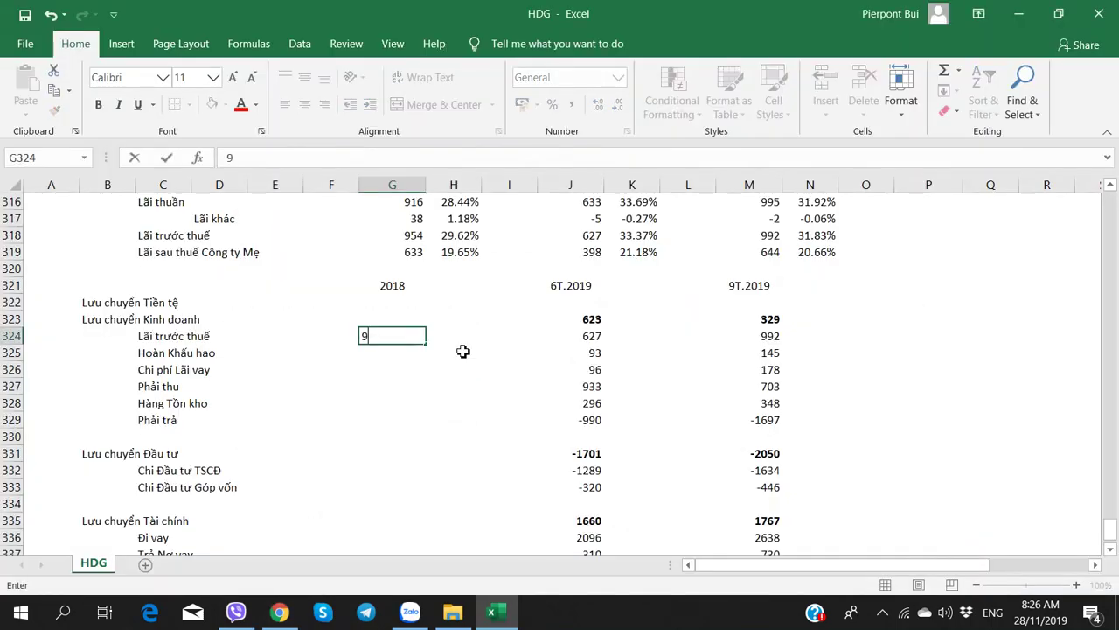
{"action": "key", "text": "Return"}
- Enter 128 for Hoàn Khấu hao and 103 for Chi phí Lãi vay in the 2018 column from the annual report
{"action": "key", "text": "alt+Tab"}
{"action": "key", "text": "alt+Tab"}
{"action": "type", "text": "128"}
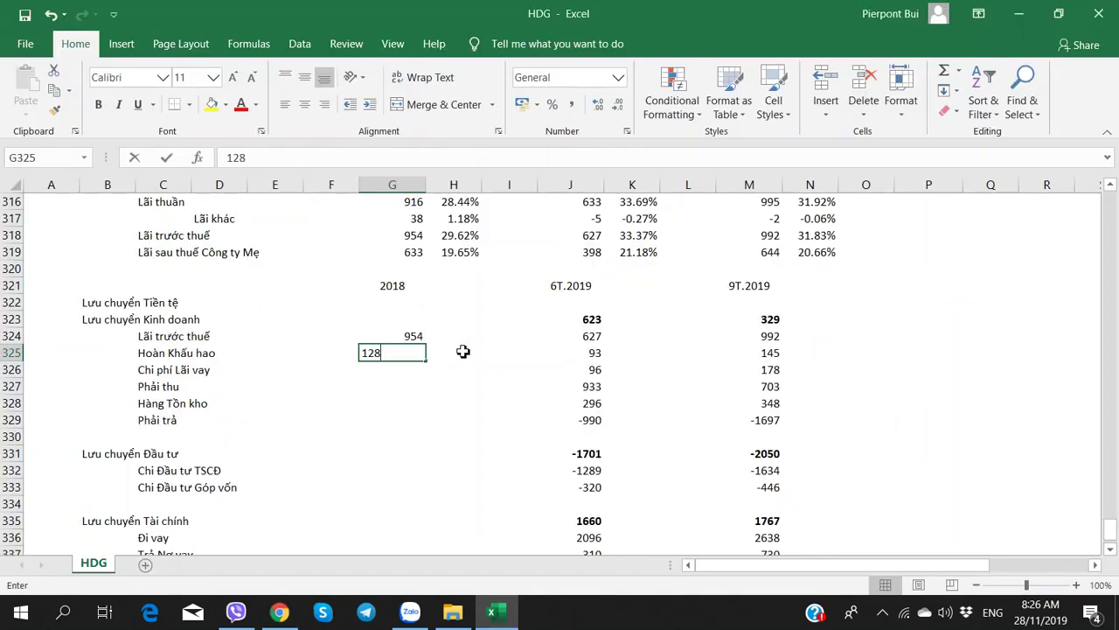
{"action": "key", "text": "Return"}
{"action": "key", "text": "alt+Tab"}
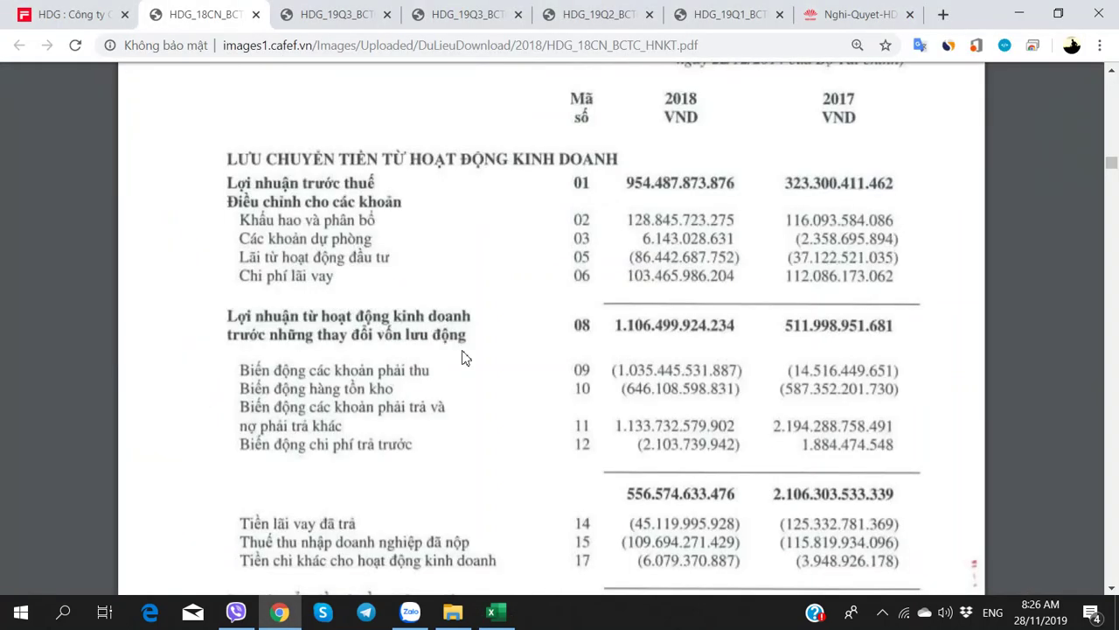
{"action": "key", "text": "alt+Tab"}
{"action": "type", "text": "103"}
{"action": "key", "text": "Return"}
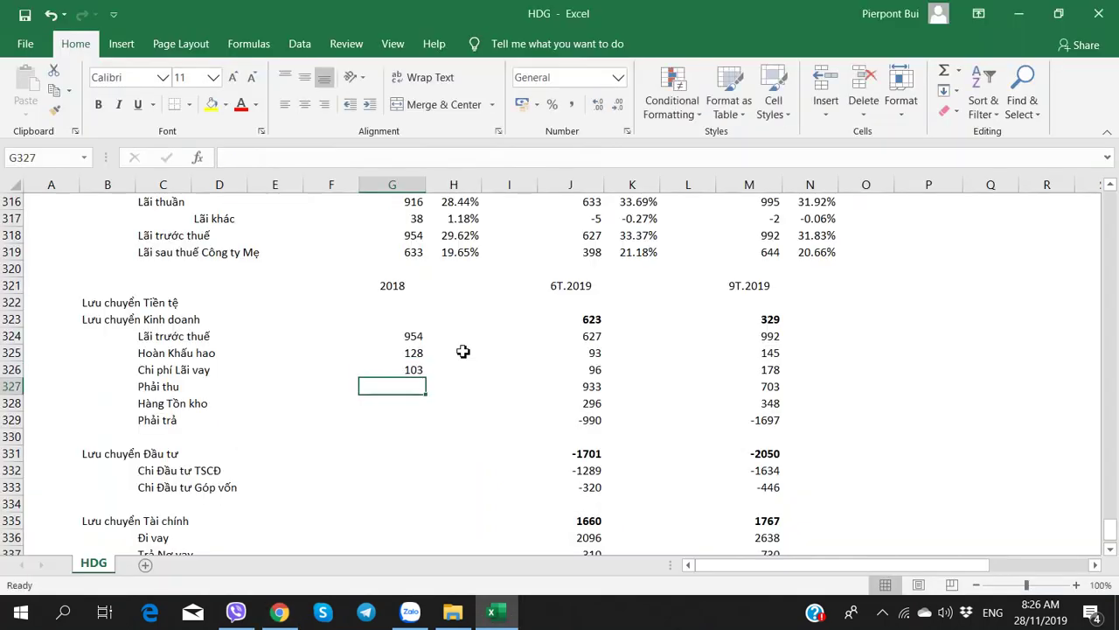
- Enter -1035 for Phải thu and -646 for Hàng Tồn kho in the 2018 column from the annual report
{"action": "key", "text": "alt+Tab"}
{"action": "key", "text": "alt+Tab"}
{"action": "type", "text": "-1035"}
{"action": "key", "text": "Return"}
{"action": "key", "text": "alt+Tab"}
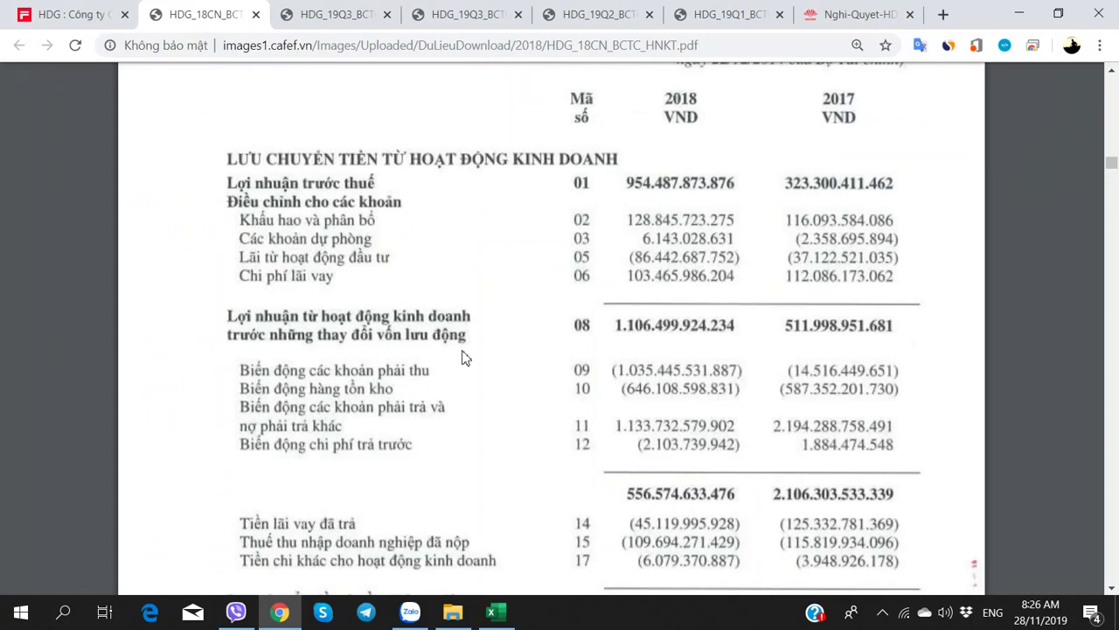
{"action": "key", "text": "alt+Tab"}
{"action": "type", "text": "-646"}
{"action": "key", "text": "Return"}
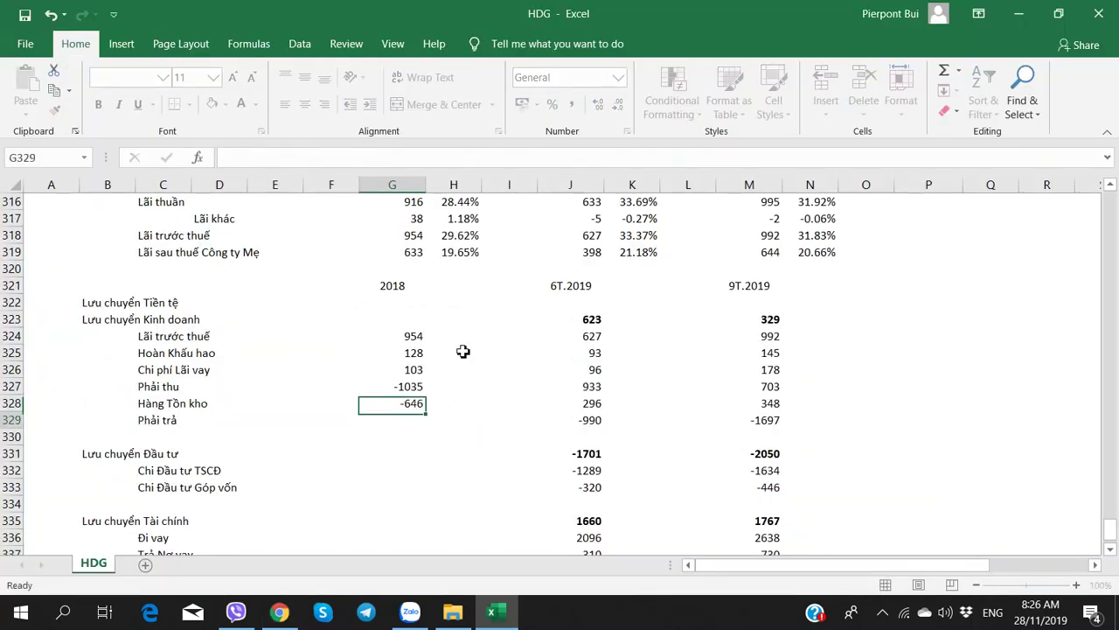
{"action": "key", "text": "alt+Tab"}
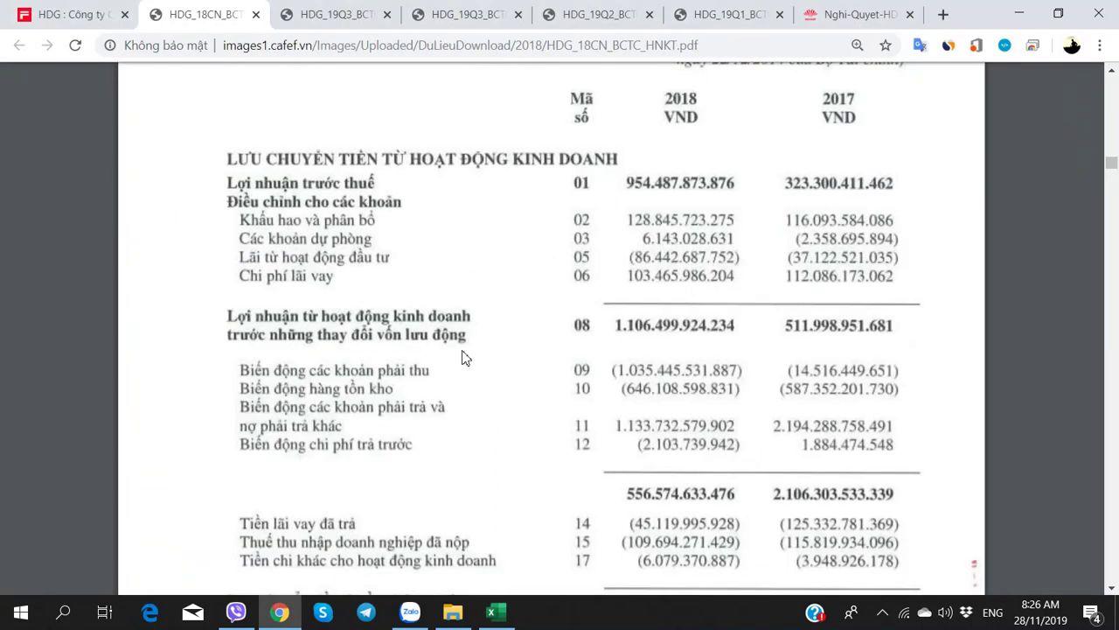
- Enter 1133 for Phải trả in the 2018 column from the annual report
{"action": "key", "text": "alt+Tab"}
{"action": "type", "text": "113"}
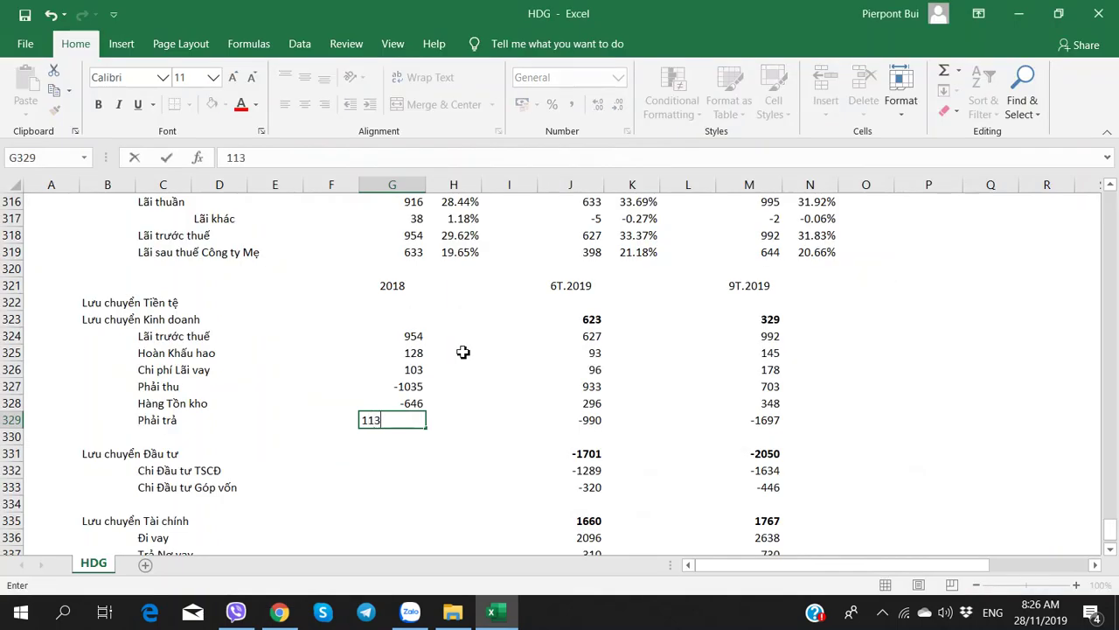
{"action": "type", "text": "3"}
{"action": "key", "text": "alt+Tab"}
{"action": "key", "text": "alt+Tab"}
{"action": "key", "text": "Return"}
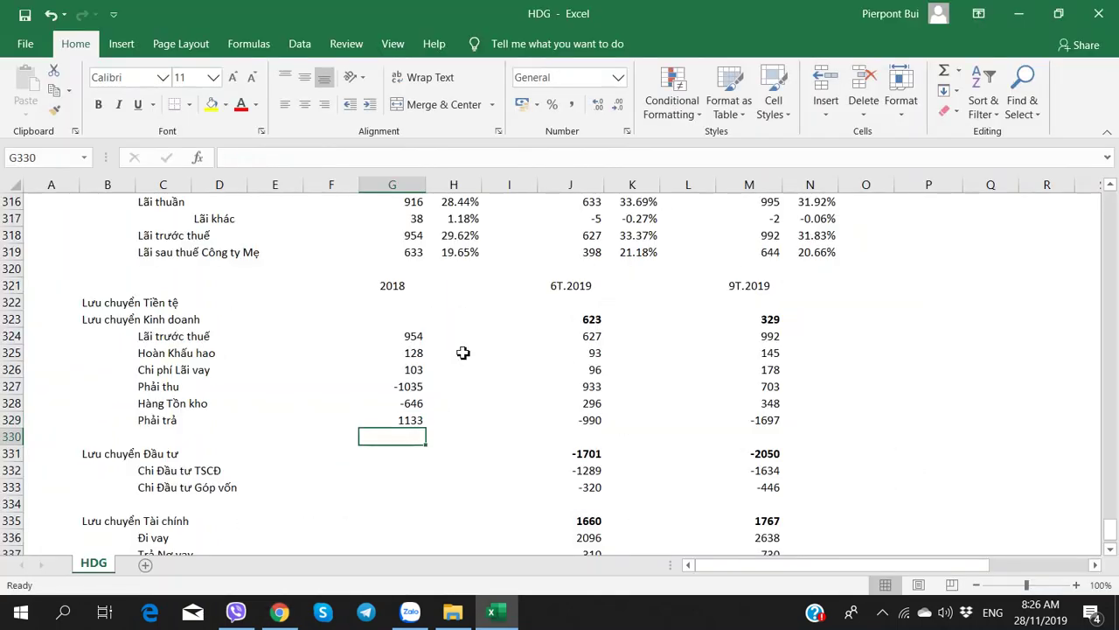
- Enter 395 in bold as the 2018 total for Lưu chuyển Kinh doanh, taken from the annual report's net operating cash flow
{"action": "left_click", "coordinate": [429, 320]}
{"action": "left_click", "coordinate": [402, 323]}
{"action": "key", "text": "alt+Tab"}
{"action": "scroll", "coordinate": [651, 432], "scroll_direction": "down", "scroll_amount": 1}
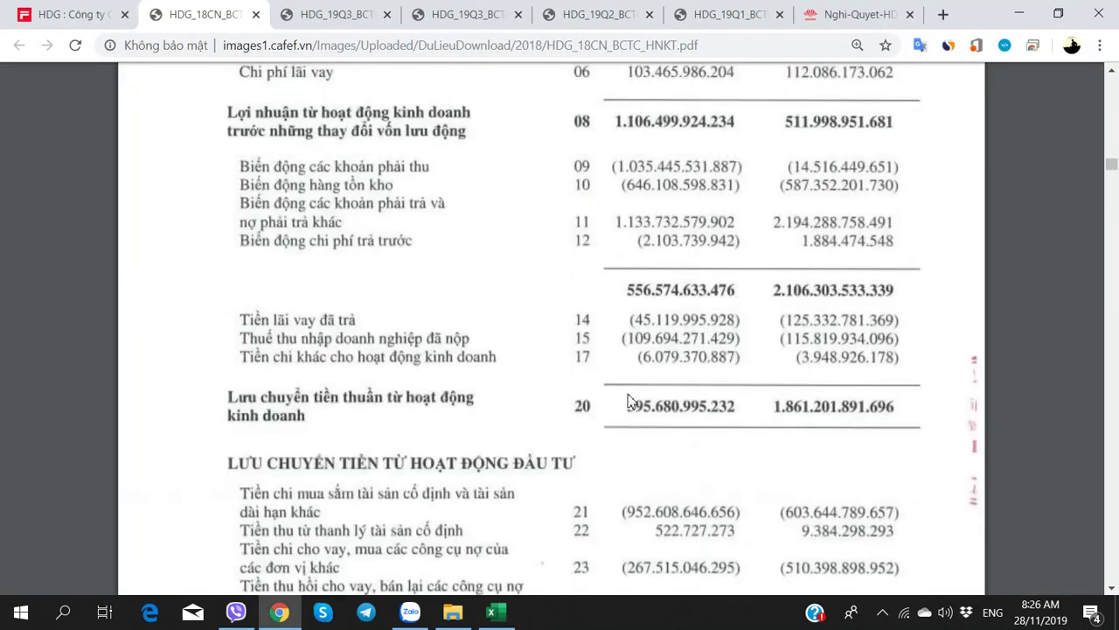
{"action": "key", "text": "alt+Tab"}
{"action": "type", "text": "395"}
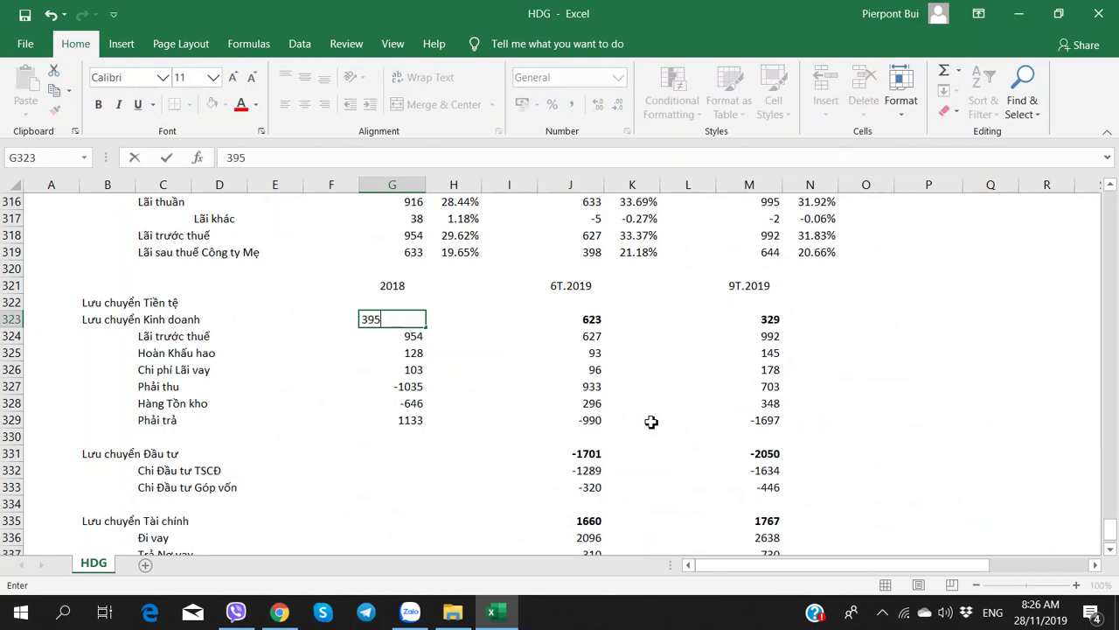
{"action": "key", "text": "Return"}
{"action": "key", "text": "Return"}
- Enter -952 for Chi Đầu tư TSCĐ in the 2018 column, taken from the annual report's investing section
{"action": "key", "text": "Down"}
{"action": "key", "text": "Down"}
{"action": "key", "text": "Down"}
{"action": "key", "text": "Down"}
{"action": "key", "text": "Down"}
{"action": "key", "text": "Down"}
{"action": "key", "text": "Down"}
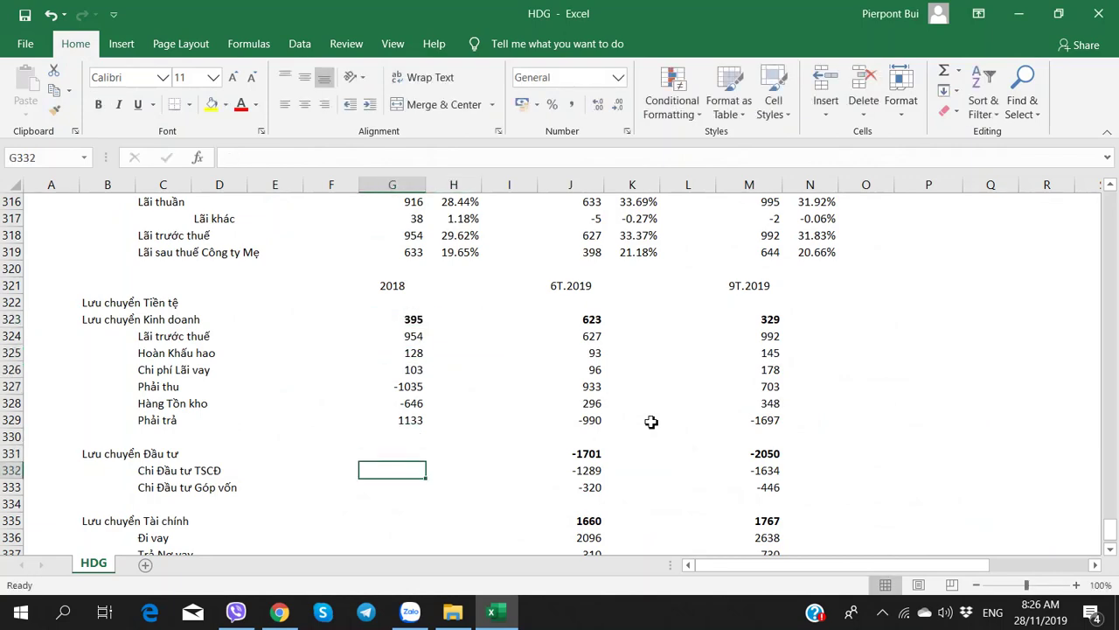
{"action": "key", "text": "alt+Tab"}
{"action": "scroll", "coordinate": [652, 424], "scroll_direction": "down", "scroll_amount": 3}
{"action": "scroll", "coordinate": [651, 424], "scroll_direction": "down", "scroll_amount": 3}
{"action": "scroll", "coordinate": [651, 424], "scroll_direction": "up", "scroll_amount": 3}
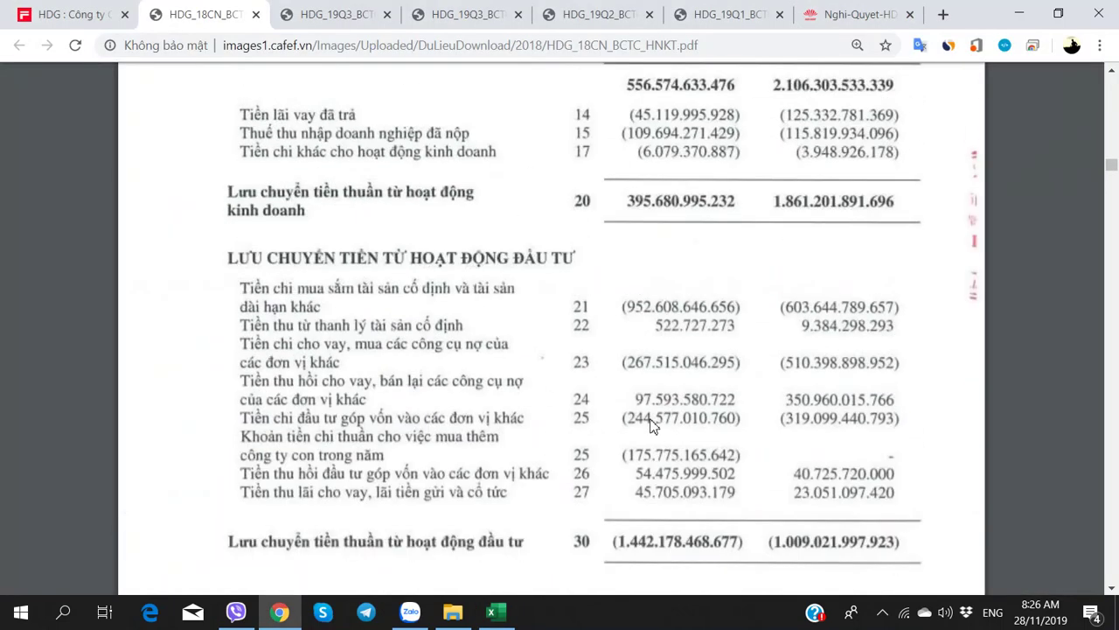
{"action": "key", "text": "alt+Tab"}
{"action": "type", "text": "-952"}
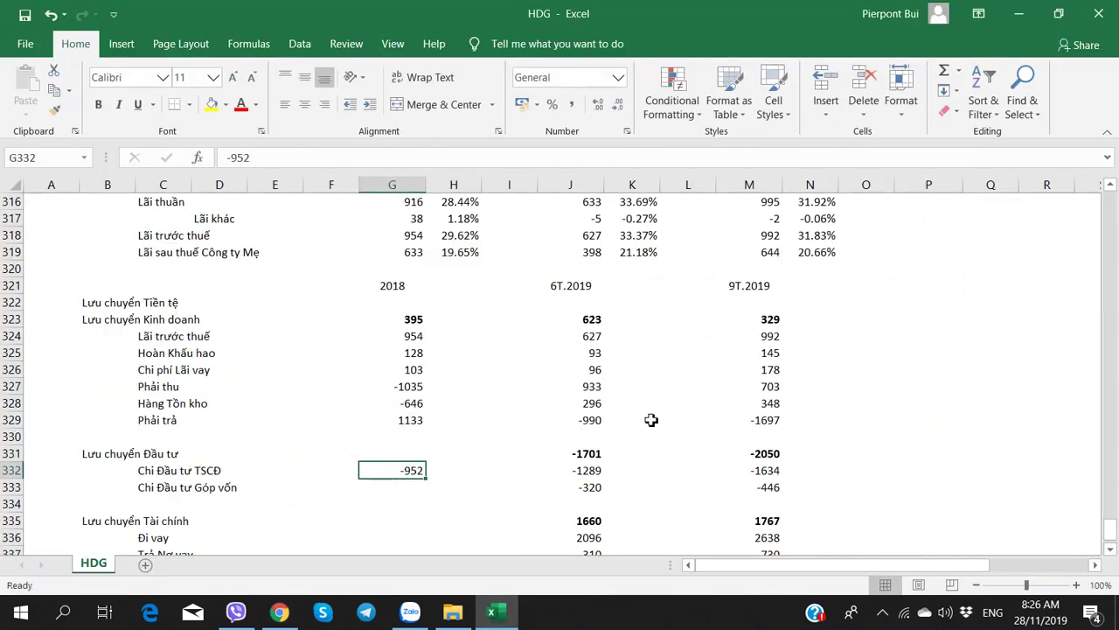
{"action": "key", "text": "Return"}
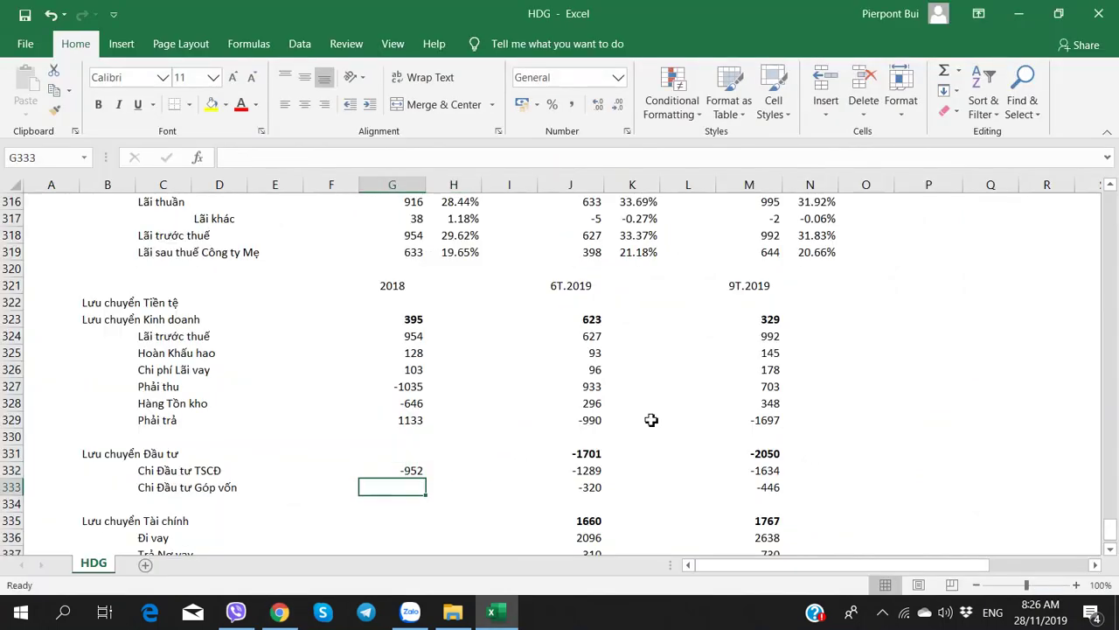
- Open the Q2 2019 report PDF in Chrome and find the investing section of its cash flow statement to check the capital contribution lines
{"action": "key", "text": "alt+Tab"}
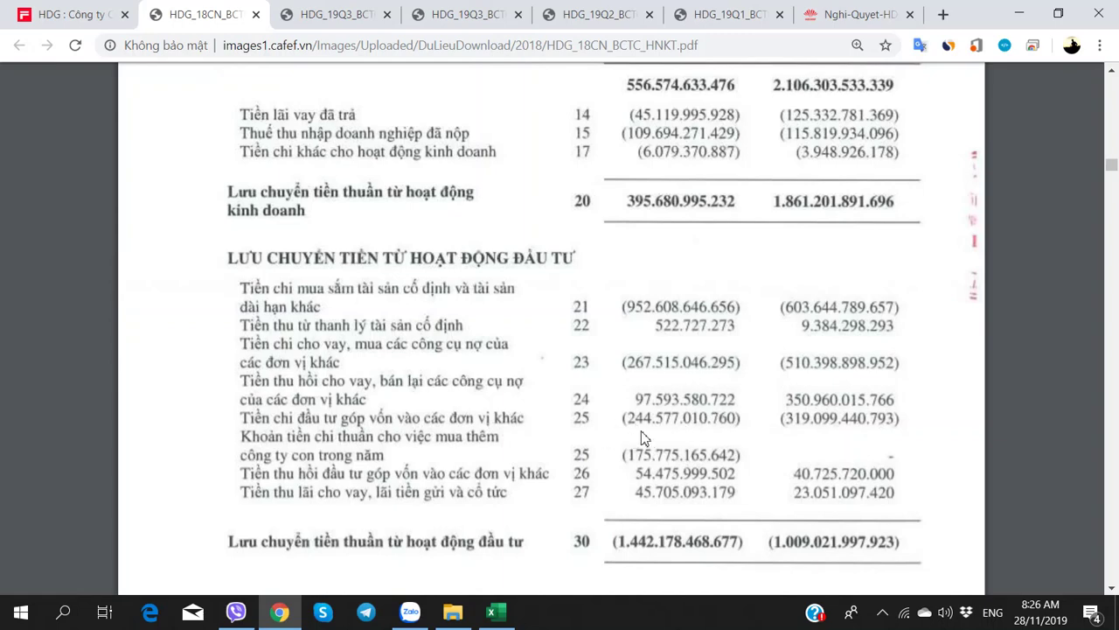
{"action": "key", "text": "ctrl+Tab"}
{"action": "key", "text": "ctrl+Tab"}
{"action": "key", "text": "ctrl+Tab"}
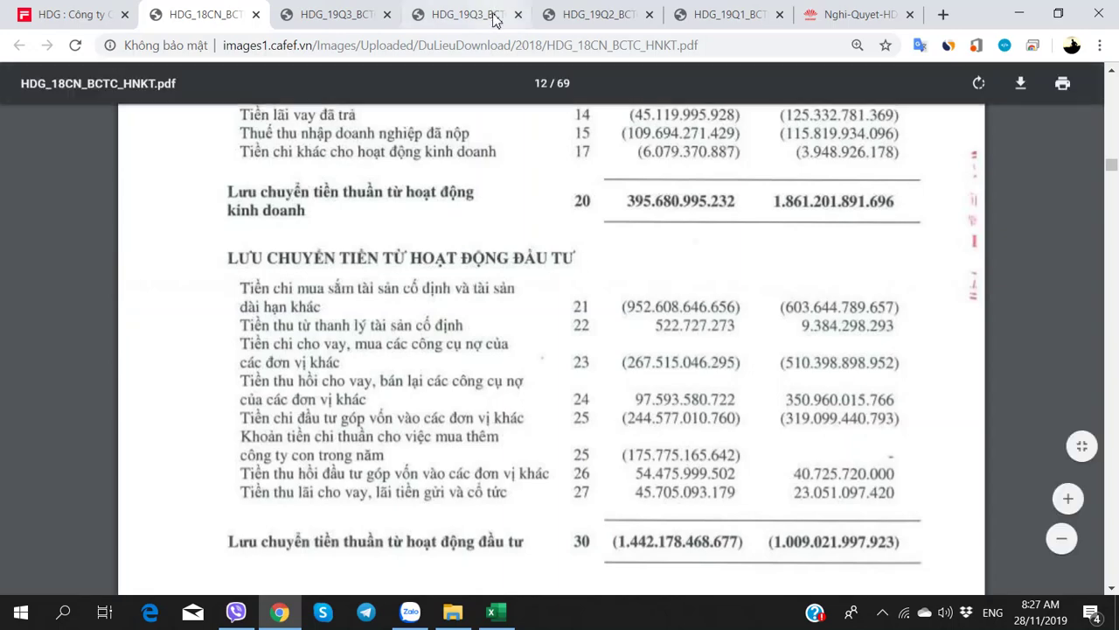
{"action": "scroll", "coordinate": [623, 236], "scroll_direction": "down", "scroll_amount": 5}
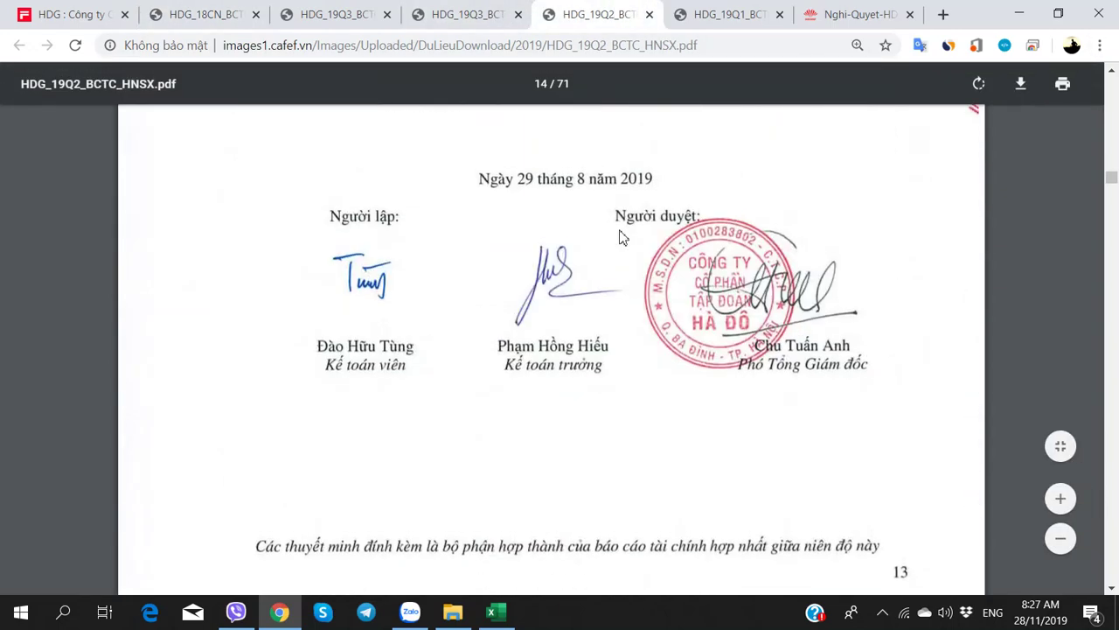
{"action": "scroll", "coordinate": [622, 237], "scroll_direction": "up", "scroll_amount": 15}
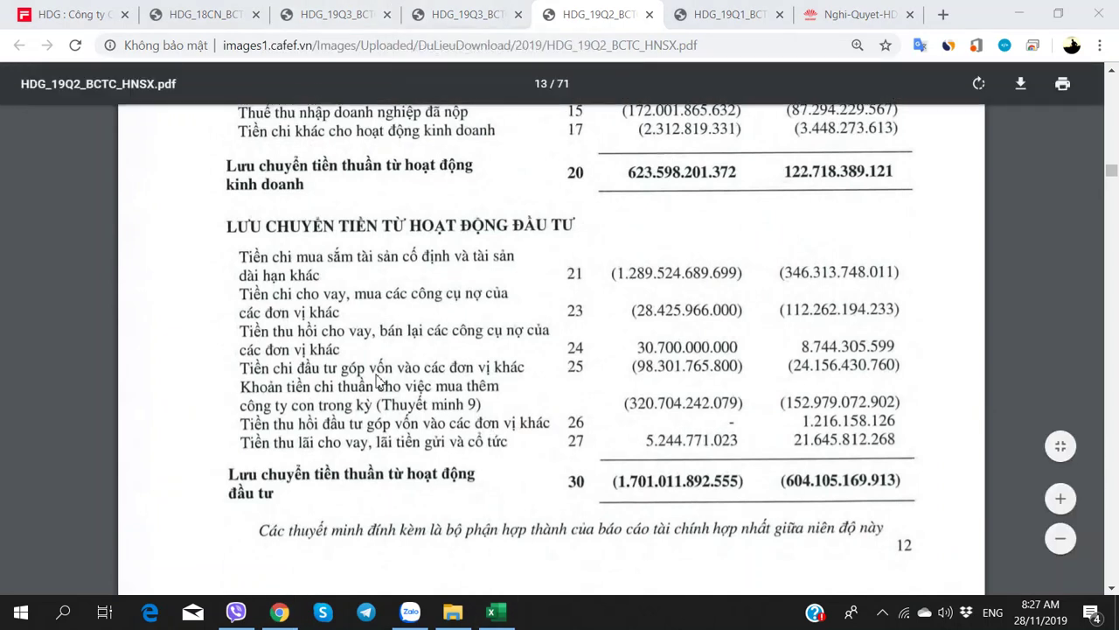
- Add the report's -98 to the existing -320 in the 6T.2019 Chi Đầu tư Góp vốn cell of the Excel table
{"action": "left_click", "coordinate": [494, 614]}
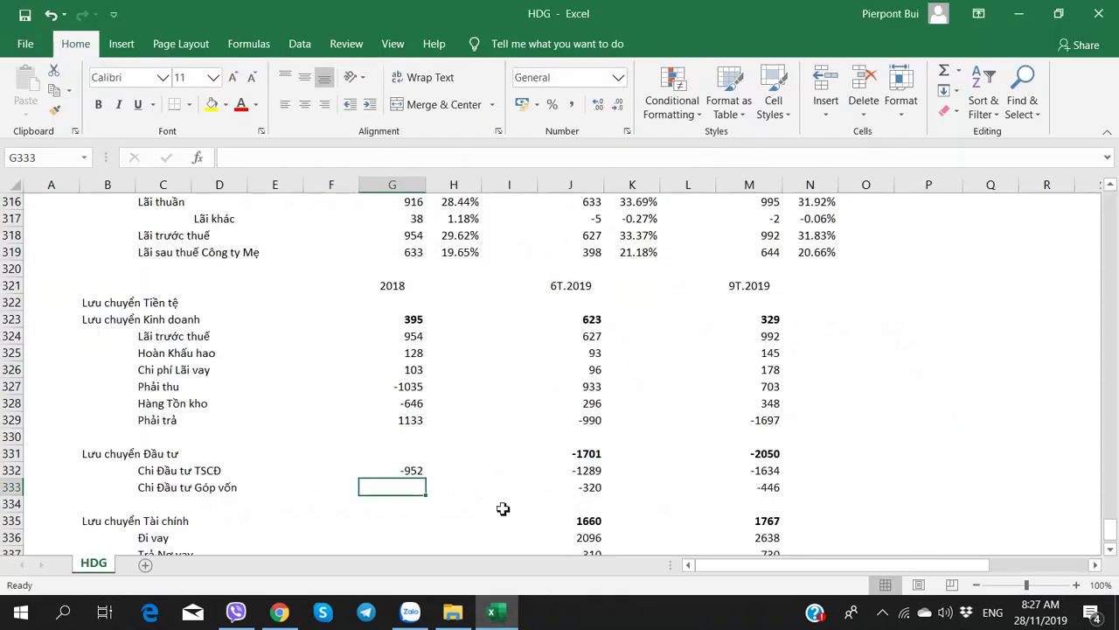
{"action": "left_click", "coordinate": [584, 487]}
{"action": "key", "text": "alt+Tab"}
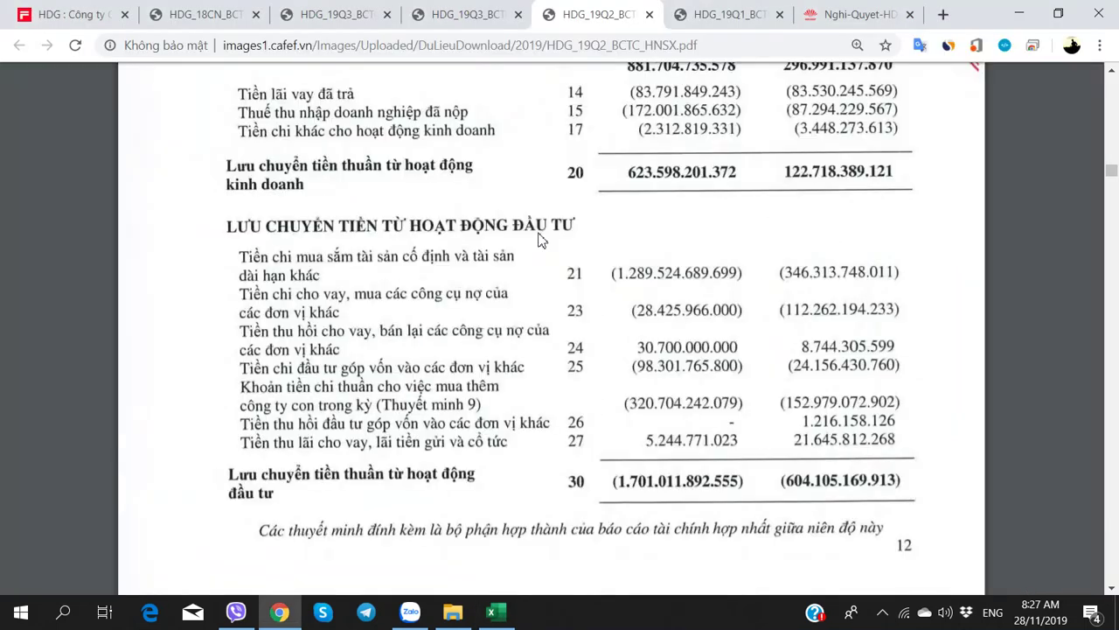
{"action": "key", "text": "alt+Tab"}
{"action": "key", "text": "alt+Tab"}
{"action": "key", "text": "alt+Tab"}
{"action": "left_click", "coordinate": [467, 156]}
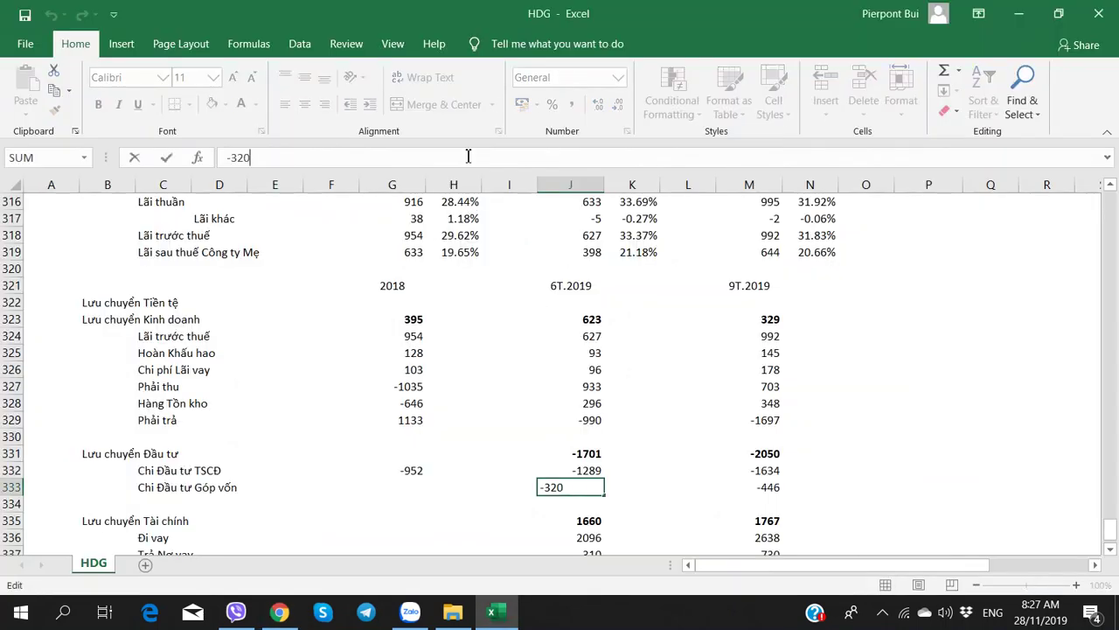
{"action": "type", "text": "-98"}
{"action": "key", "text": "Tab"}
- Check the 9T.2019 Chi Đầu tư Góp vốn figure against the investing section of the consolidated Q3 2019 report PDF
{"action": "key", "text": "Tab"}
{"action": "key", "text": "Tab"}
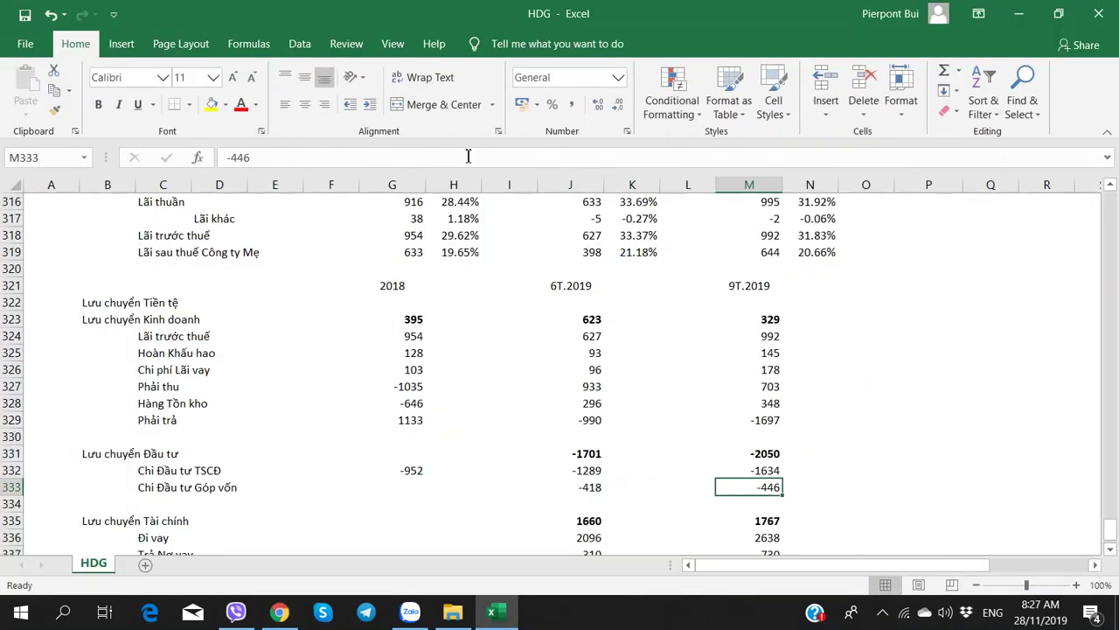
{"action": "key", "text": "alt+Tab"}
{"action": "key", "text": "ctrl+shift+Tab"}
{"action": "key", "text": "ctrl+shift+Tab"}
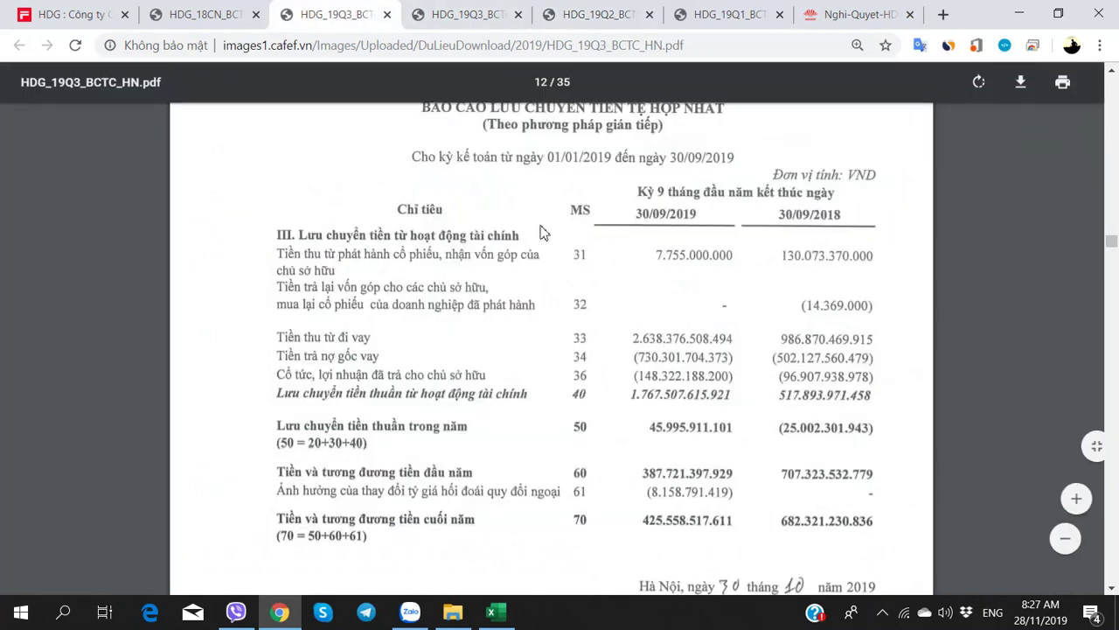
{"action": "scroll", "coordinate": [540, 232], "scroll_direction": "up", "scroll_amount": 1}
{"action": "scroll", "coordinate": [541, 232], "scroll_direction": "up", "scroll_amount": 5}
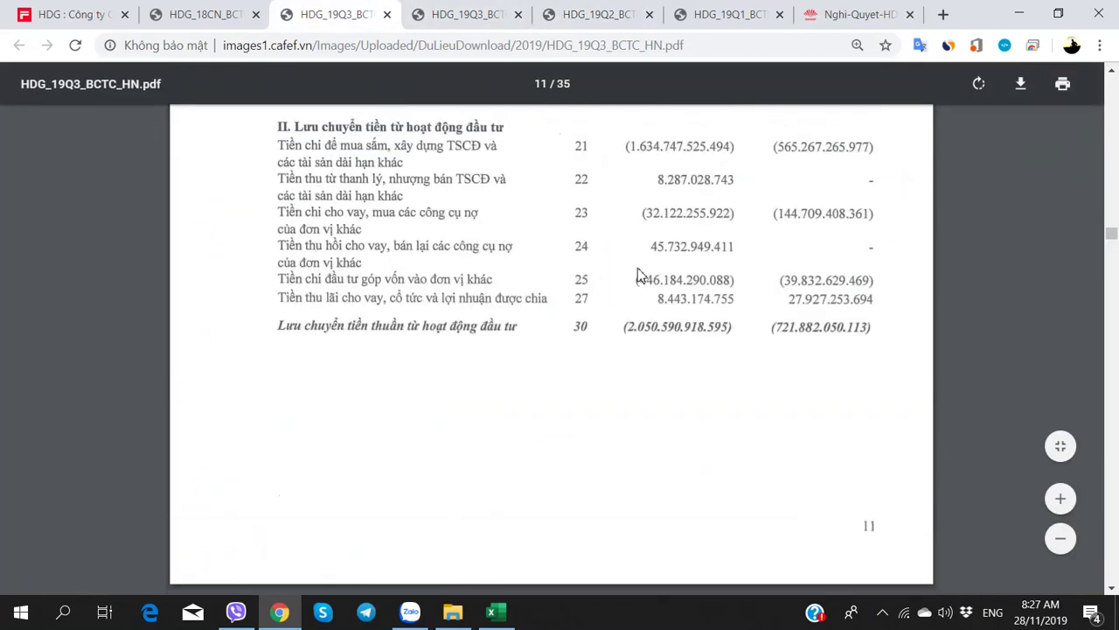
- Enter the sum of -244 and -175 for Chi Đầu tư Góp vốn in the 2018 column, using the 2018 annual report
{"action": "key", "text": "ctrl+shift+Tab"}
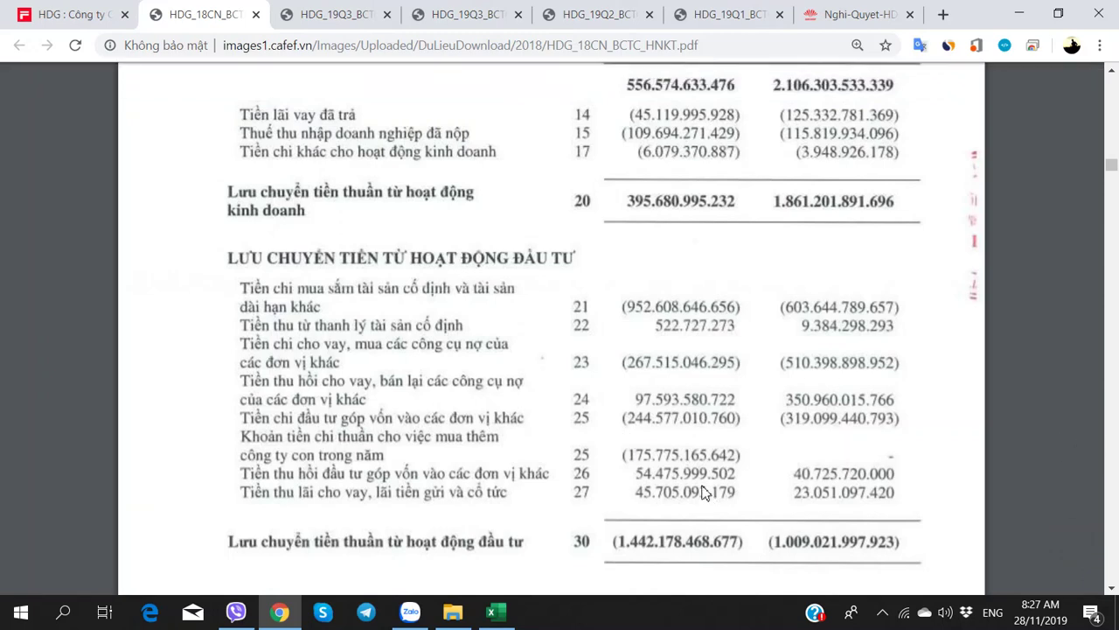
{"action": "key", "text": "alt+Tab"}
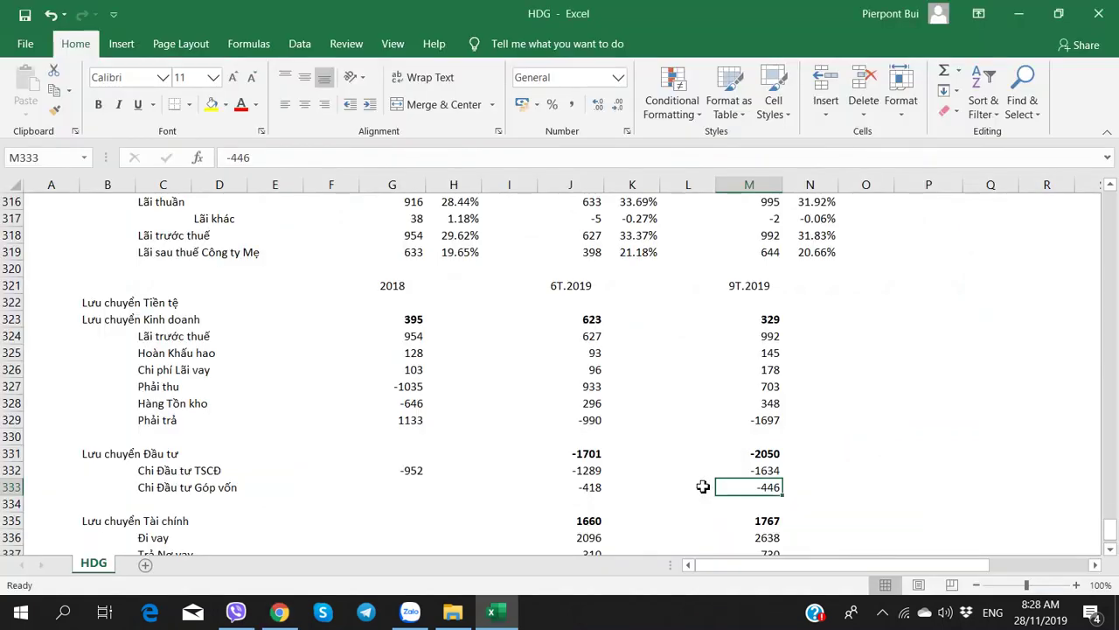
{"action": "key", "text": "Left"}
{"action": "key", "text": "Left"}
{"action": "key", "text": "Left"}
{"action": "key", "text": "Left"}
{"action": "key", "text": "Left"}
{"action": "key", "text": "Left"}
{"action": "key", "text": "alt+Tab"}
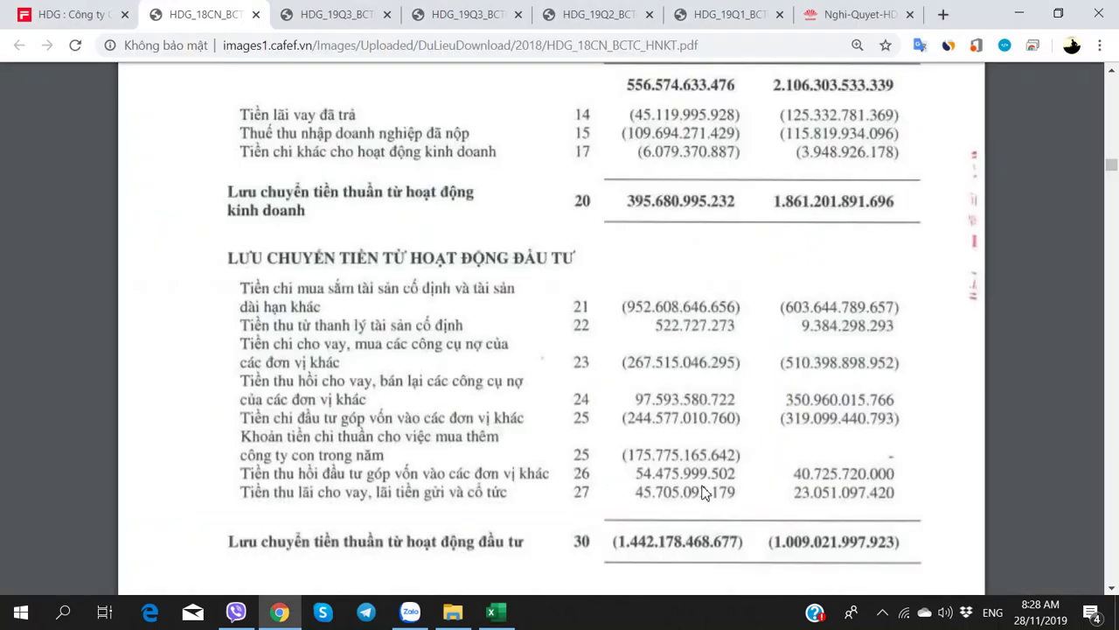
{"action": "key", "text": "alt+Tab"}
{"action": "type", "text": "-2"}
{"action": "key", "text": "alt+Tab"}
{"action": "key", "text": "alt+Tab"}
{"action": "type", "text": "-175"}
{"action": "key", "text": "ctrl+Return"}
- Enter -1442 in bold as the 2018 total for Lưu chuyển Đầu tư, taken from the annual report
{"action": "key", "text": "Up"}
{"action": "key", "text": "Up"}
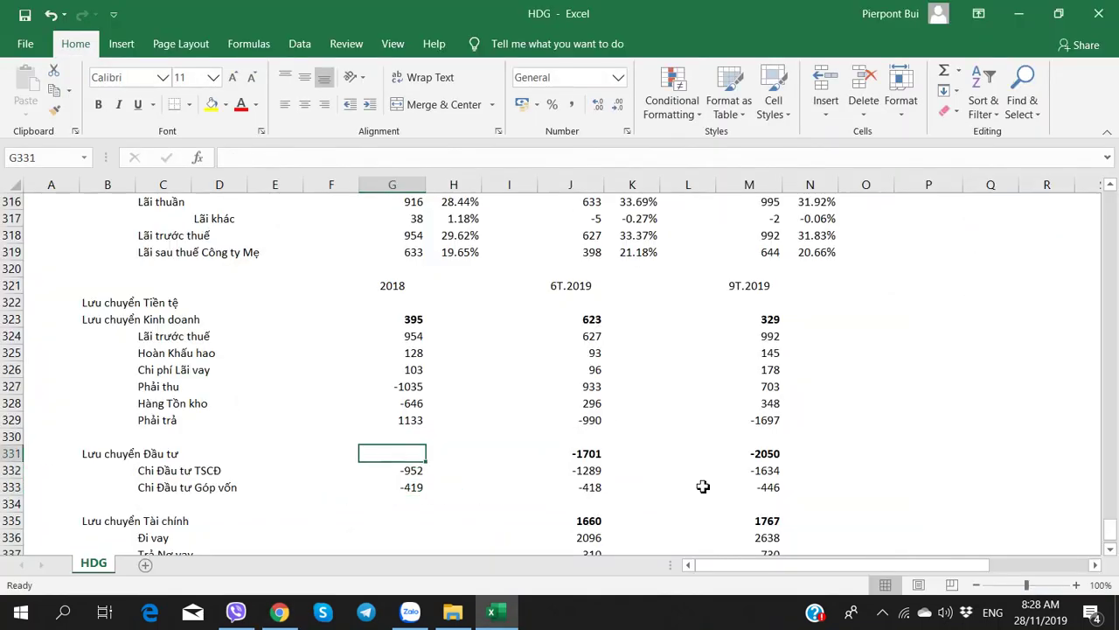
{"action": "key", "text": "alt+Tab"}
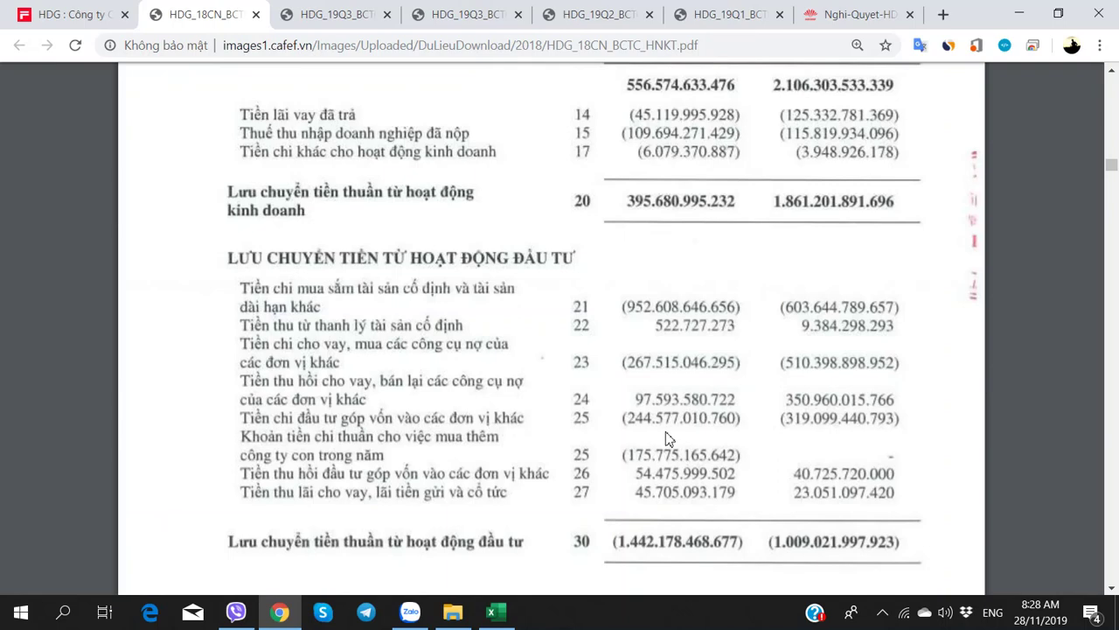
{"action": "key", "text": "alt+Tab"}
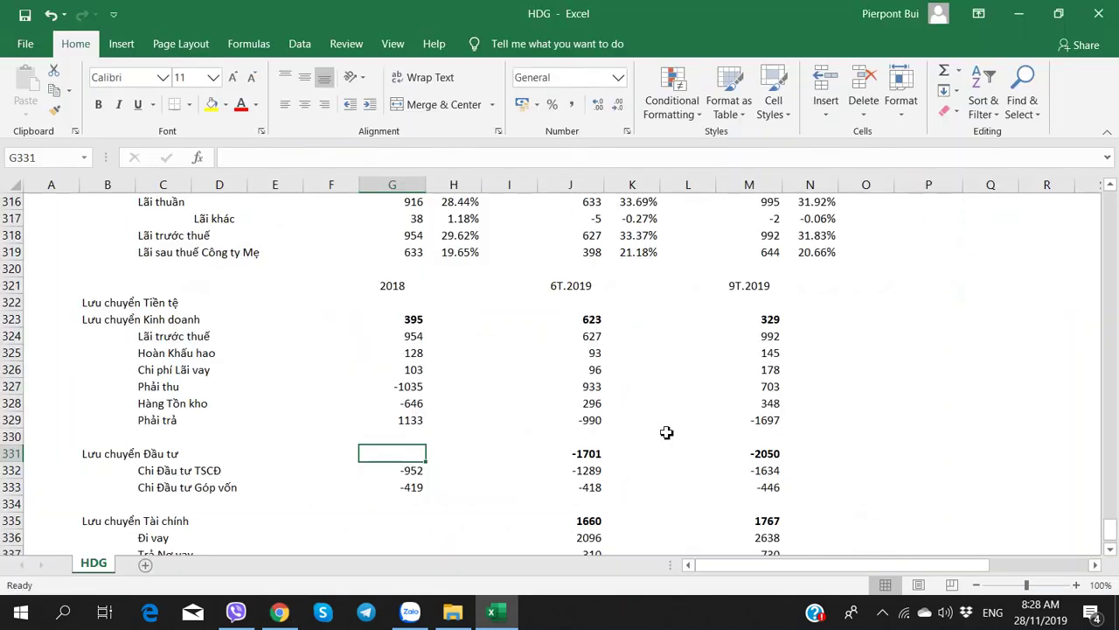
{"action": "type", "text": "-1442"}
{"action": "key", "text": "ctrl+Return"}
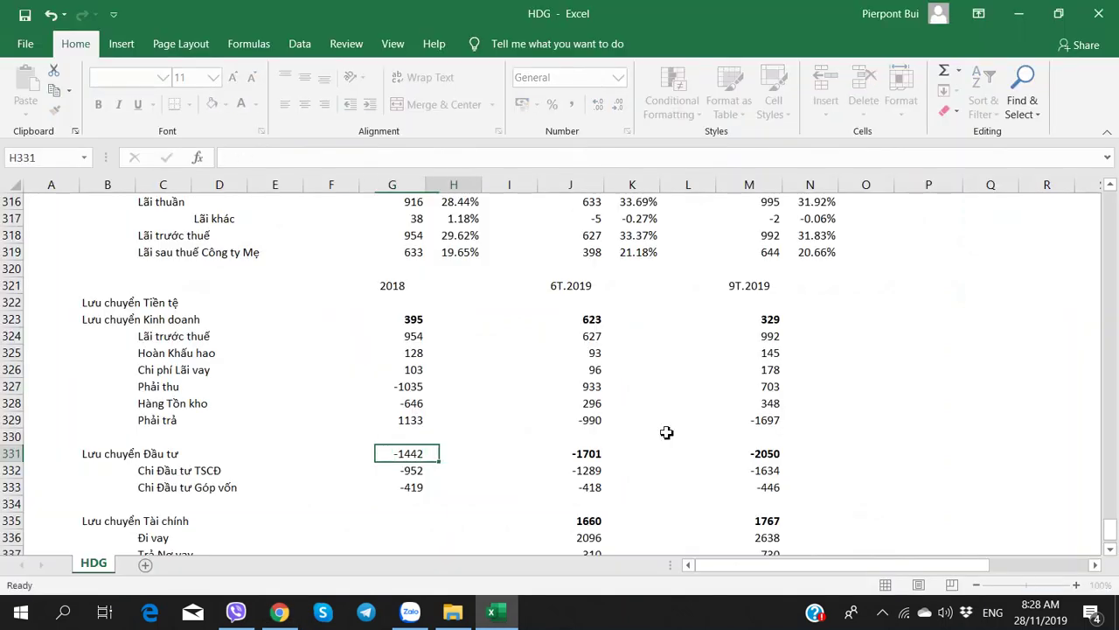
{"action": "key", "text": "ctrl+b"}
- Review the cash flow table and compare the Lưu chuyển Đầu tư totals of 2018 and 9T.2019
{"action": "key", "text": "alt+Tab"}
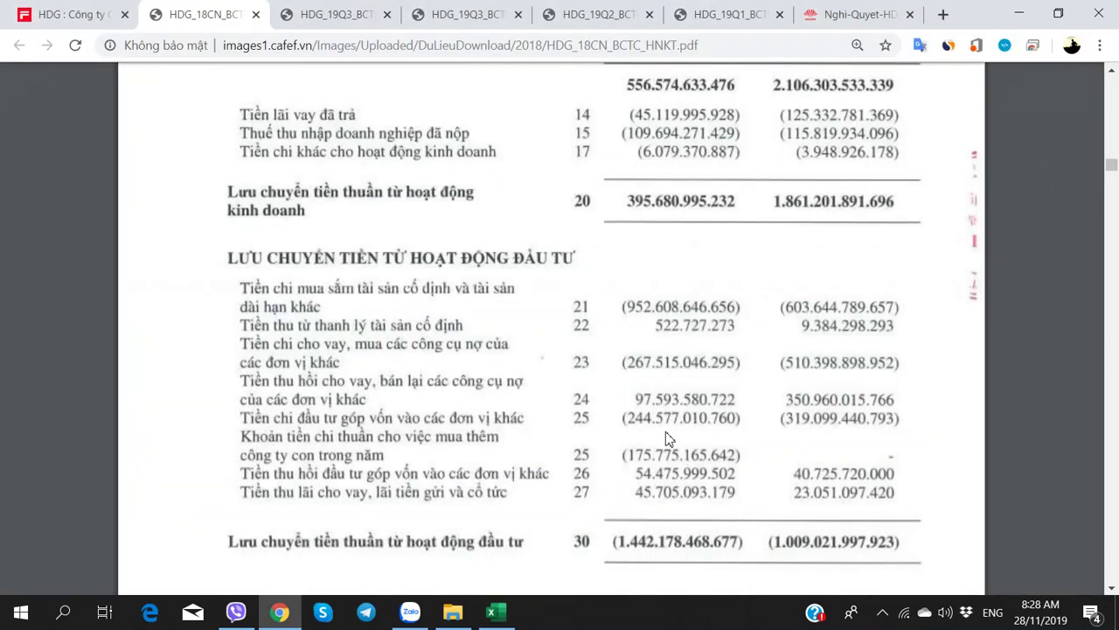
{"action": "key", "text": "alt+Tab"}
{"action": "scroll", "coordinate": [666, 432], "scroll_direction": "down", "scroll_amount": 2}
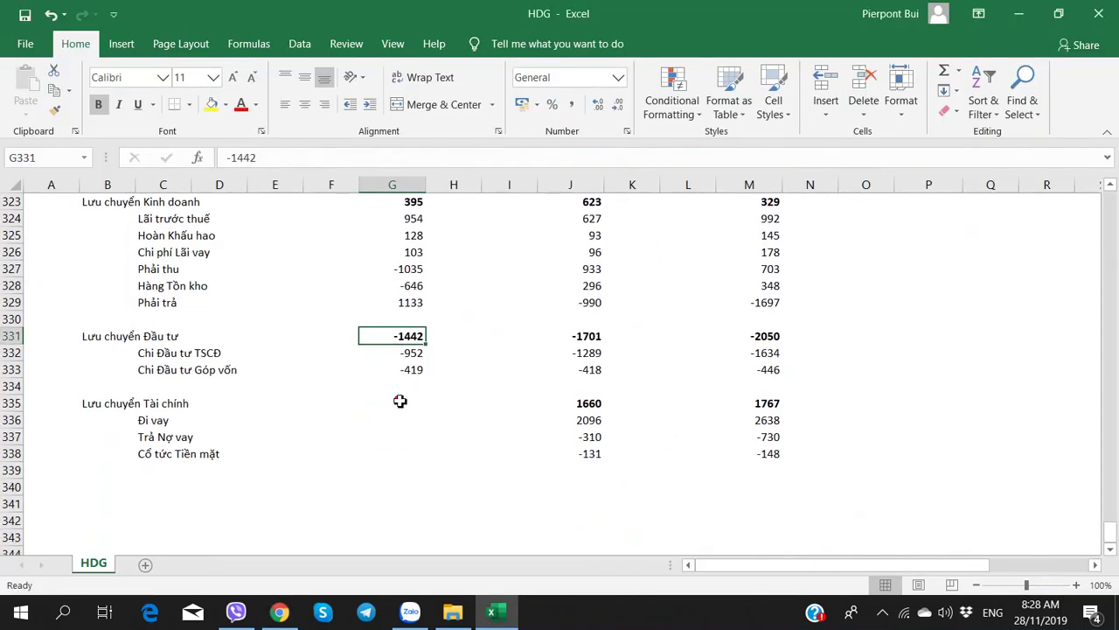
{"action": "left_click", "coordinate": [400, 401]}
{"action": "scroll", "coordinate": [398, 407], "scroll_direction": "up", "scroll_amount": 2}
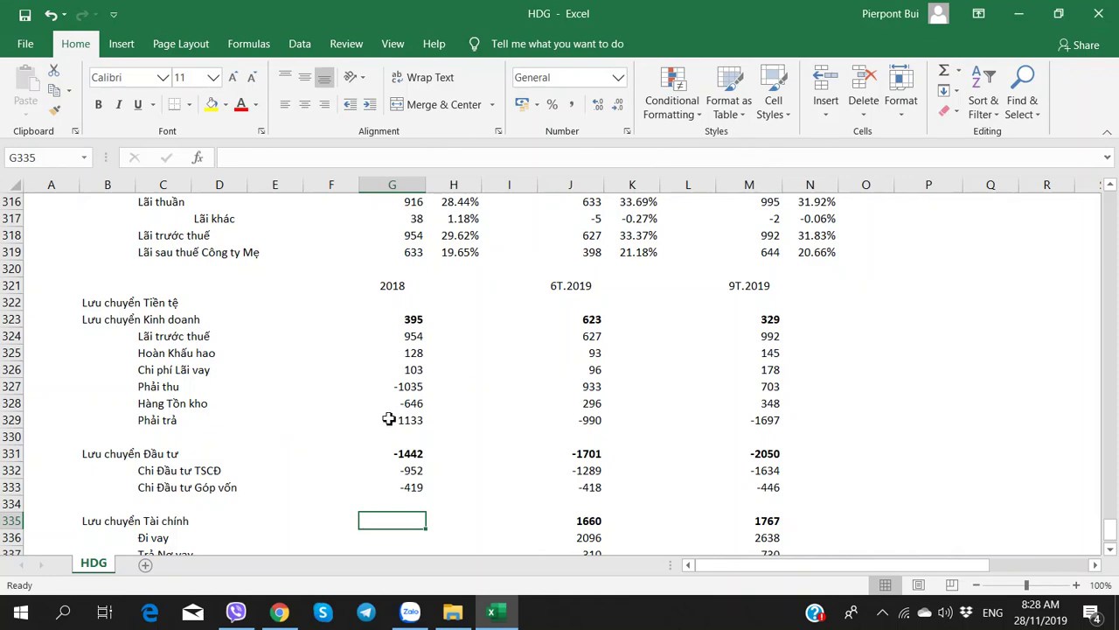
{"action": "scroll", "coordinate": [408, 437], "scroll_direction": "down", "scroll_amount": 2}
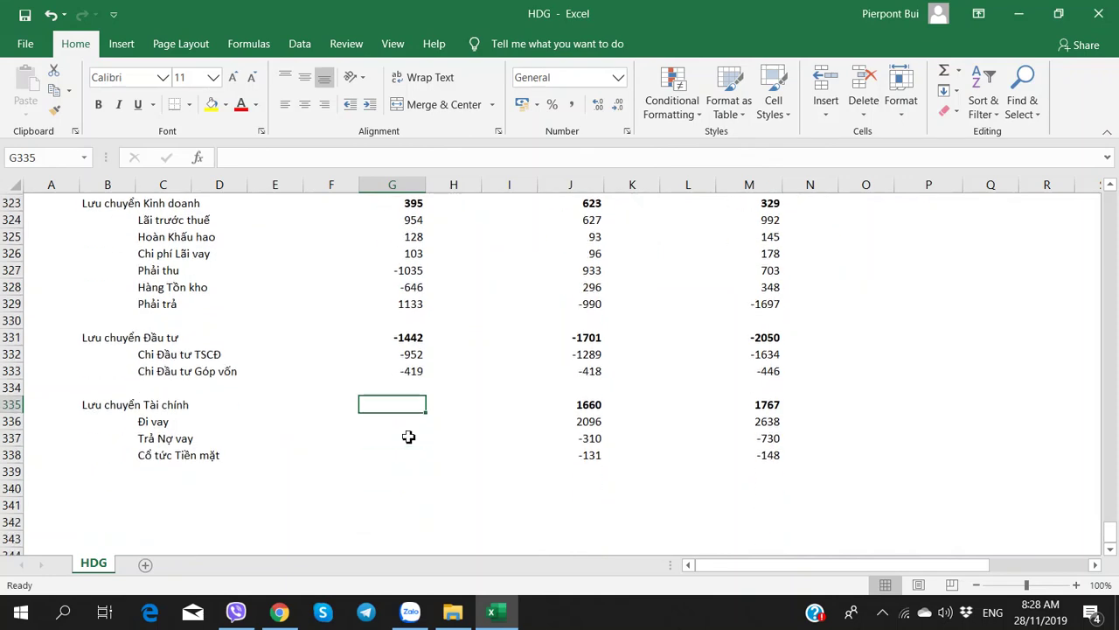
{"action": "scroll", "coordinate": [385, 448], "scroll_direction": "up", "scroll_amount": 2}
{"action": "left_click", "coordinate": [408, 456]}
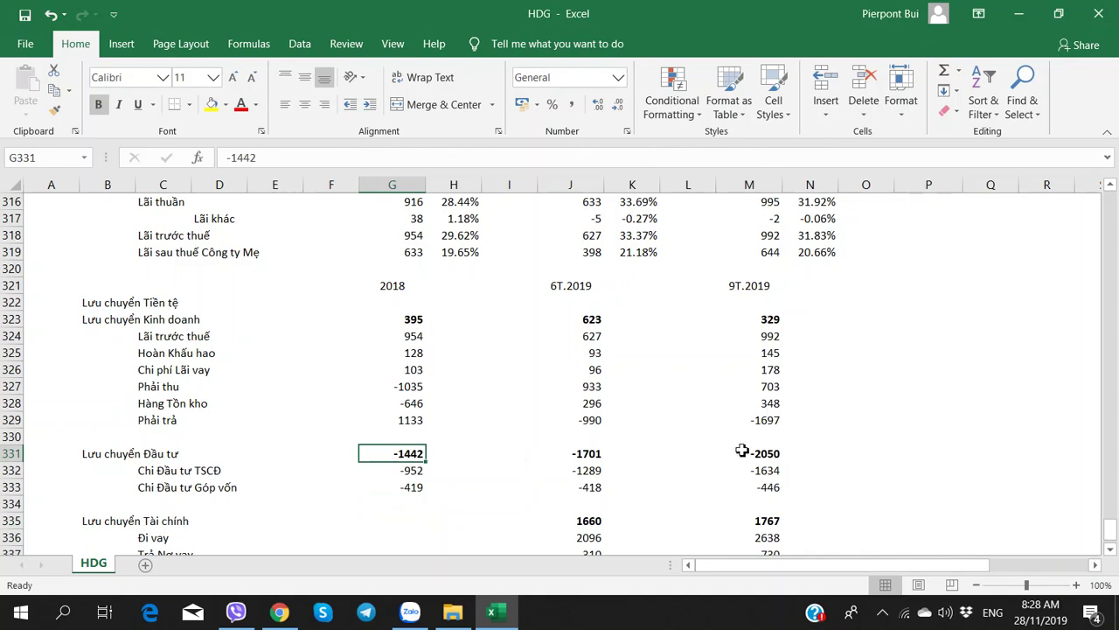
{"action": "left_click", "coordinate": [741, 452]}
- Find the financing section of the consolidated cash flow statement in the 2018 annual report PDF for the Lưu chuyển Tài chính rows
{"action": "left_click", "coordinate": [401, 521]}
{"action": "key", "text": "alt+Tab"}
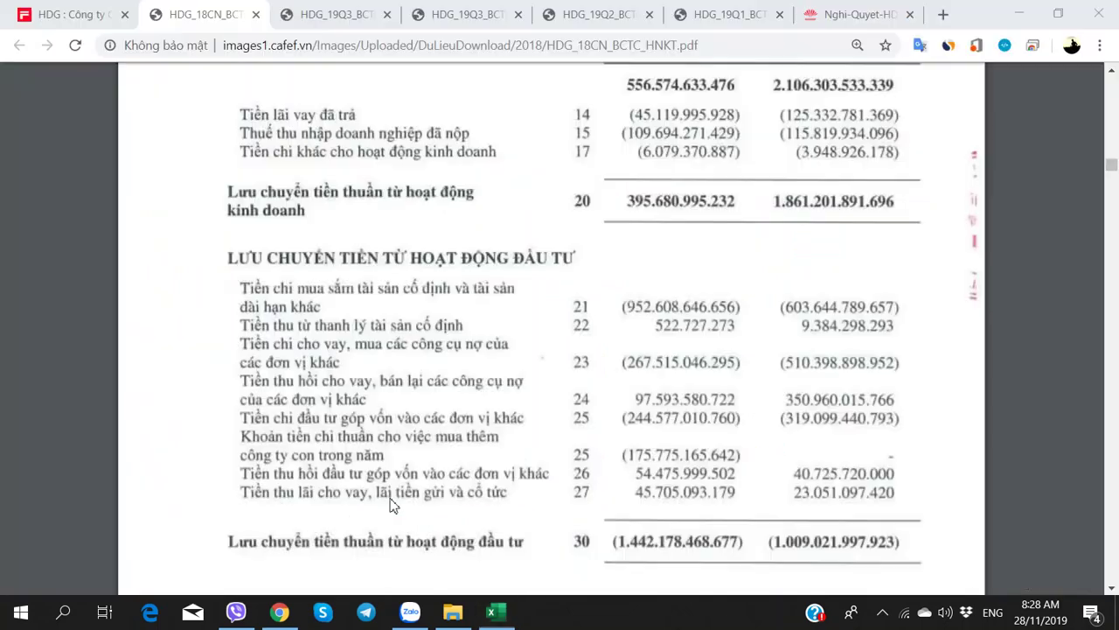
{"action": "scroll", "coordinate": [402, 483], "scroll_direction": "down", "scroll_amount": 5}
{"action": "scroll", "coordinate": [403, 486], "scroll_direction": "down", "scroll_amount": 8}
{"action": "scroll", "coordinate": [402, 485], "scroll_direction": "up", "scroll_amount": 5}
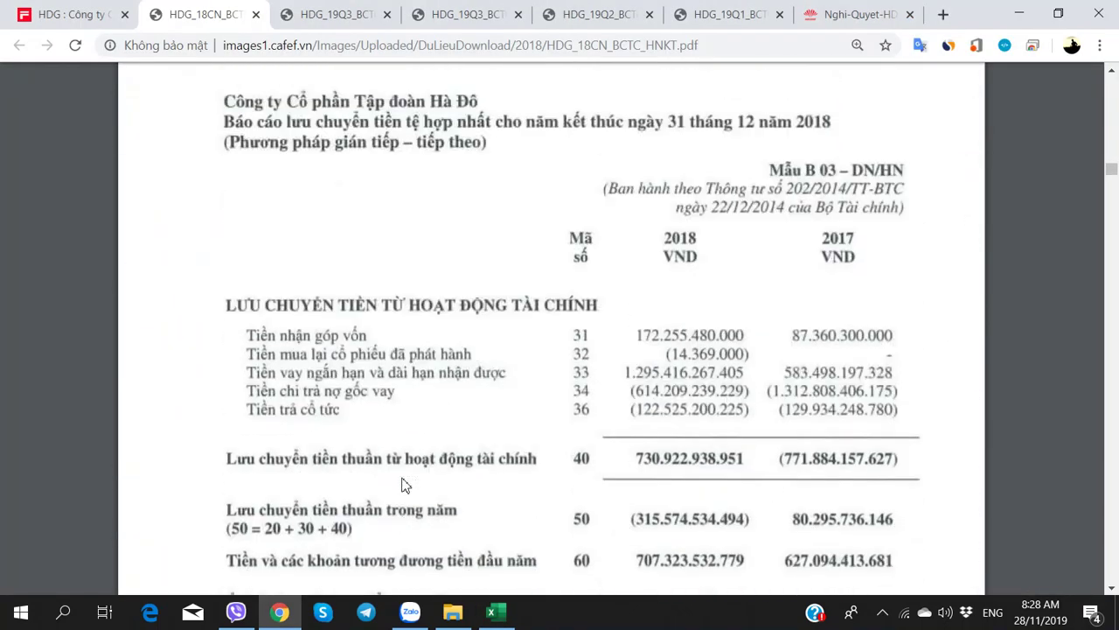
{"action": "scroll", "coordinate": [403, 485], "scroll_direction": "down", "scroll_amount": 2}
- Insert a row above Đi vay in the Lưu chuyển Tài chính section and label it Nhận góp vốn
{"action": "key", "text": "alt+Tab"}
{"action": "key", "text": "Down"}
{"action": "key", "text": "Down"}
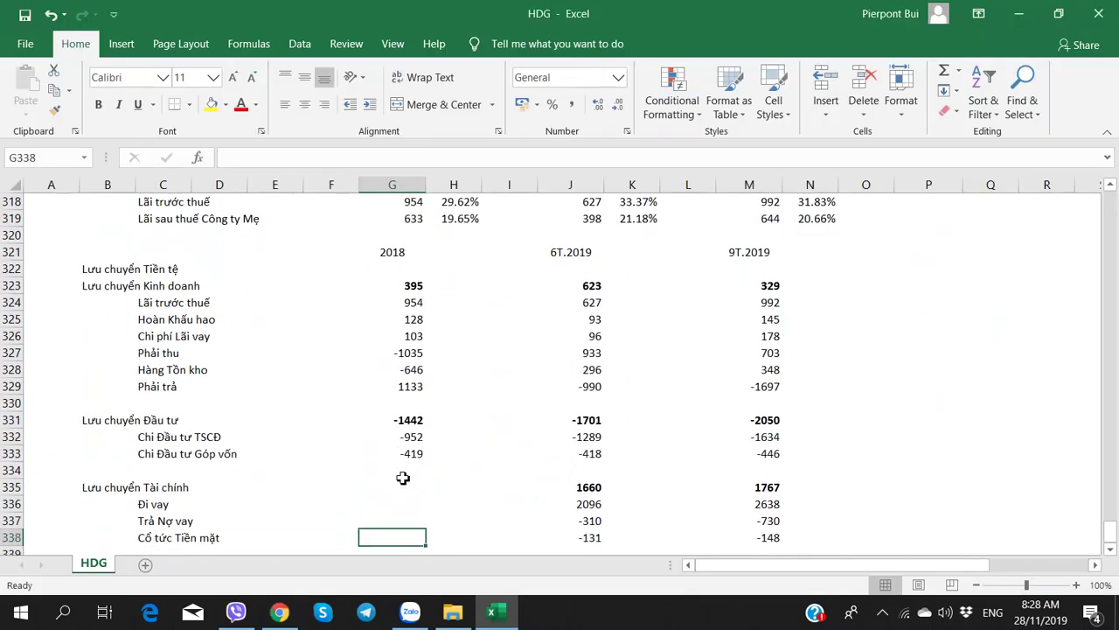
{"action": "key", "text": "alt+Tab"}
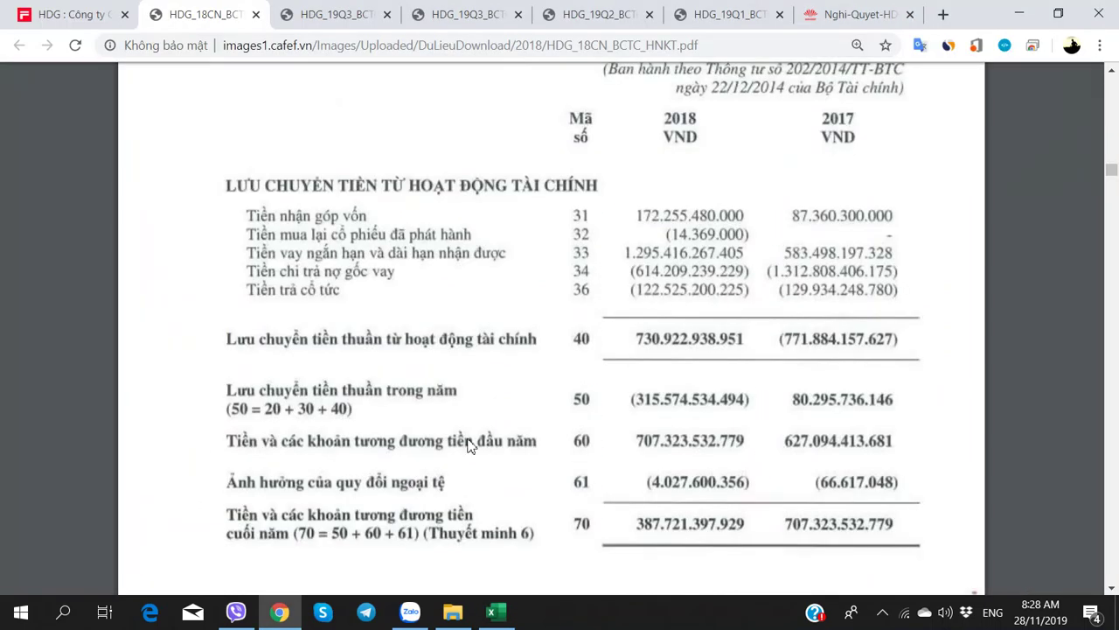
{"action": "key", "text": "alt+Tab"}
{"action": "left_click", "coordinate": [155, 487]}
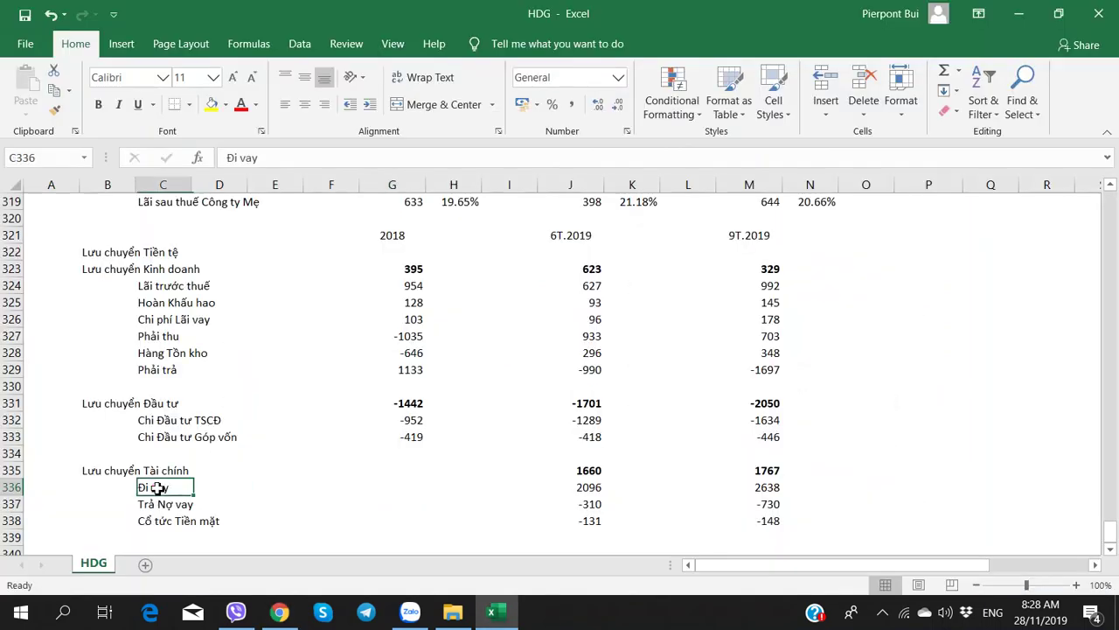
{"action": "right_click", "coordinate": [9, 488]}
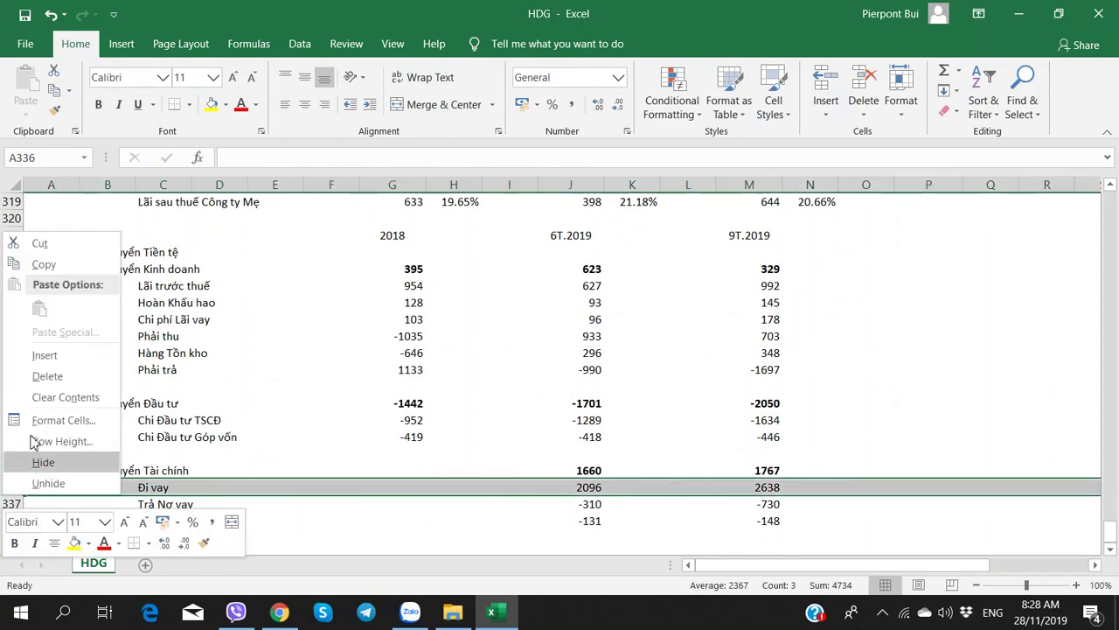
{"action": "left_click", "coordinate": [48, 358]}
{"action": "type", "text": "Nhận góp vốn"}
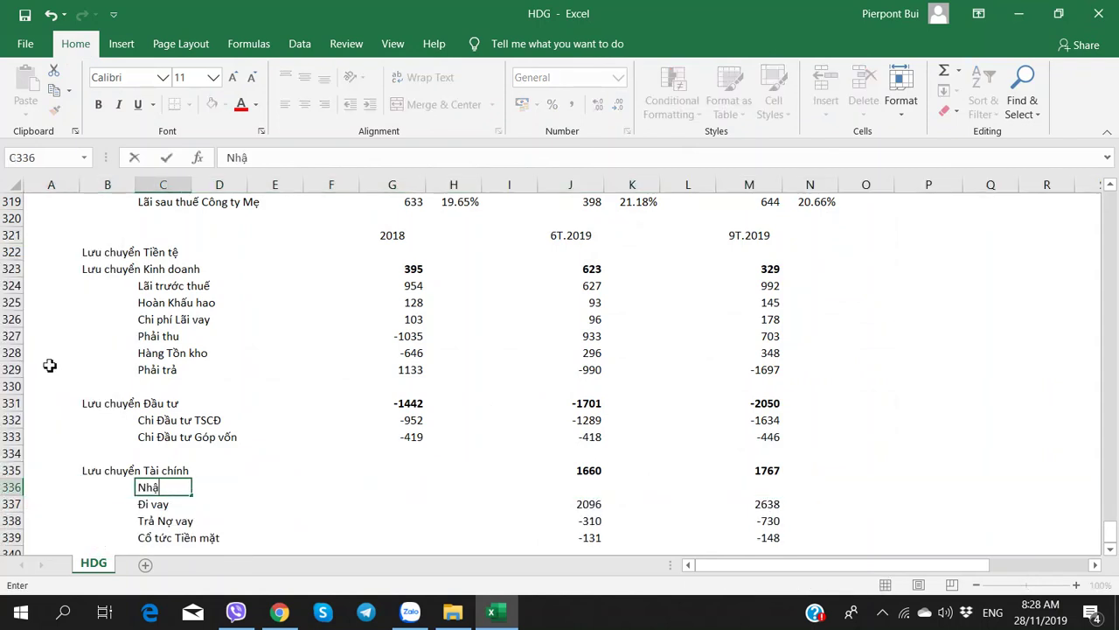
- Enter 172 for Nhận góp vốn in the 2018 column, taken from the 2018 annual report
{"action": "key", "text": "Right"}
{"action": "key", "text": "Right"}
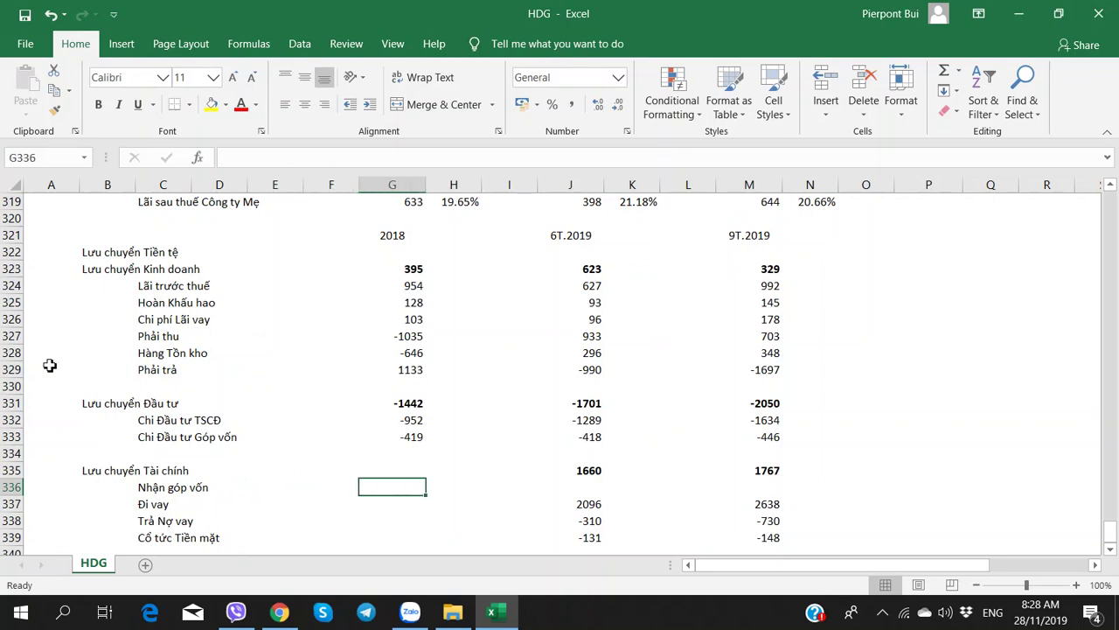
{"action": "key", "text": "alt+Tab"}
{"action": "key", "text": "alt+Tab"}
{"action": "key", "text": "Right"}
{"action": "key", "text": "Right"}
{"action": "type", "text": "172"}
{"action": "key", "text": "Tab"}
{"action": "key", "text": "Return"}
- Fill the 2018 column with 1295 for Đi vay and -614 for Trả Nợ vay from the annual report
{"action": "key", "text": "alt+Tab"}
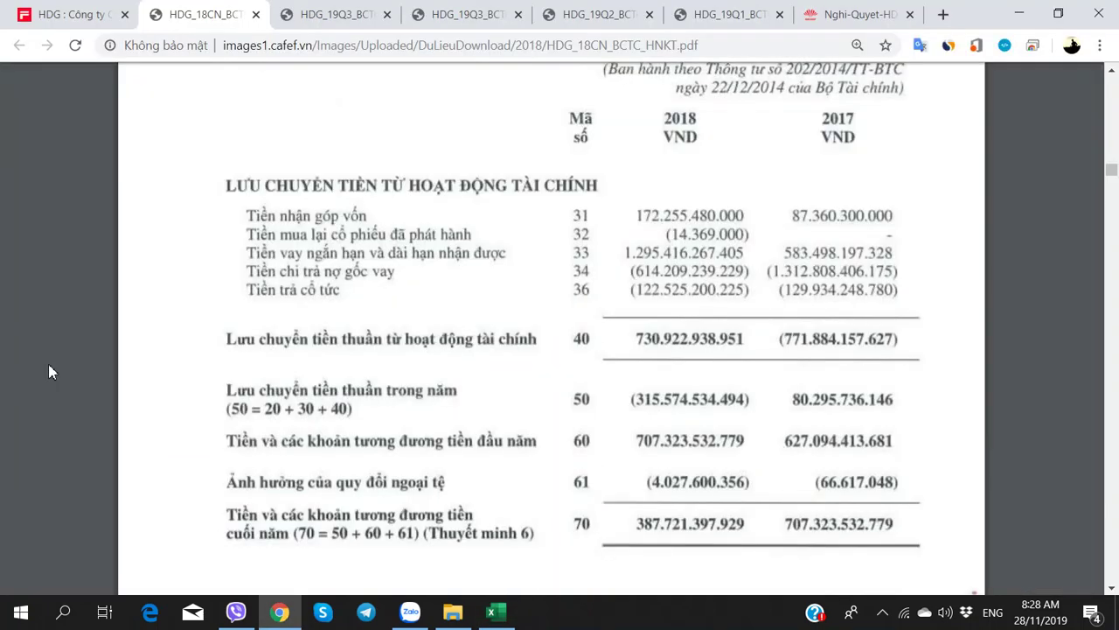
{"action": "key", "text": "alt+Tab"}
{"action": "type", "text": "1295"}
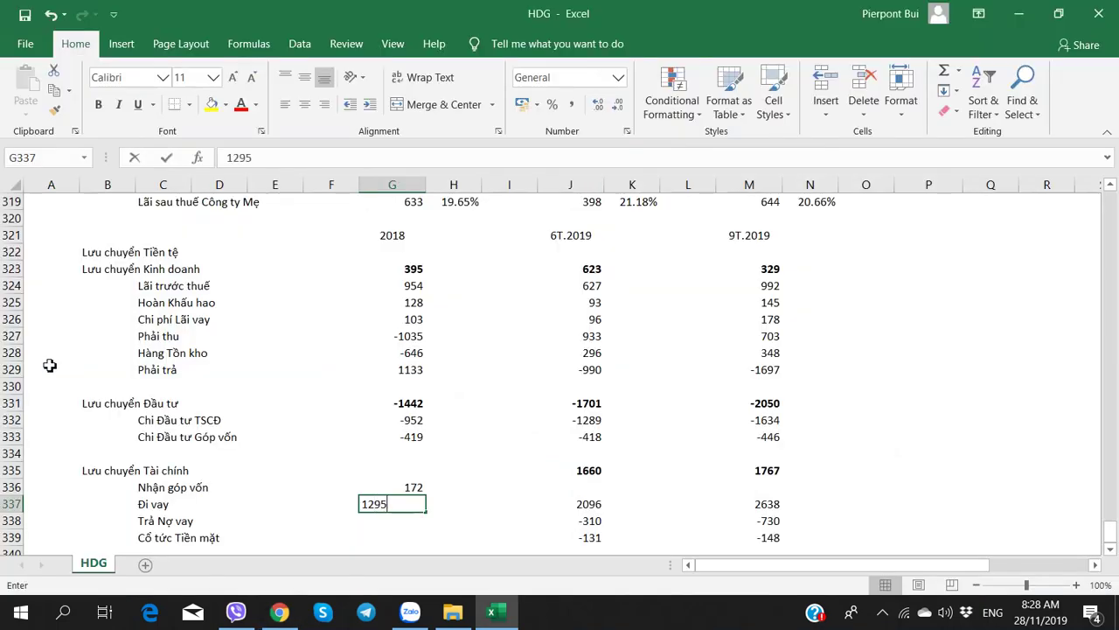
{"action": "key", "text": "alt+Tab"}
{"action": "key", "text": "alt+Tab"}
{"action": "type", "text": "-614"}
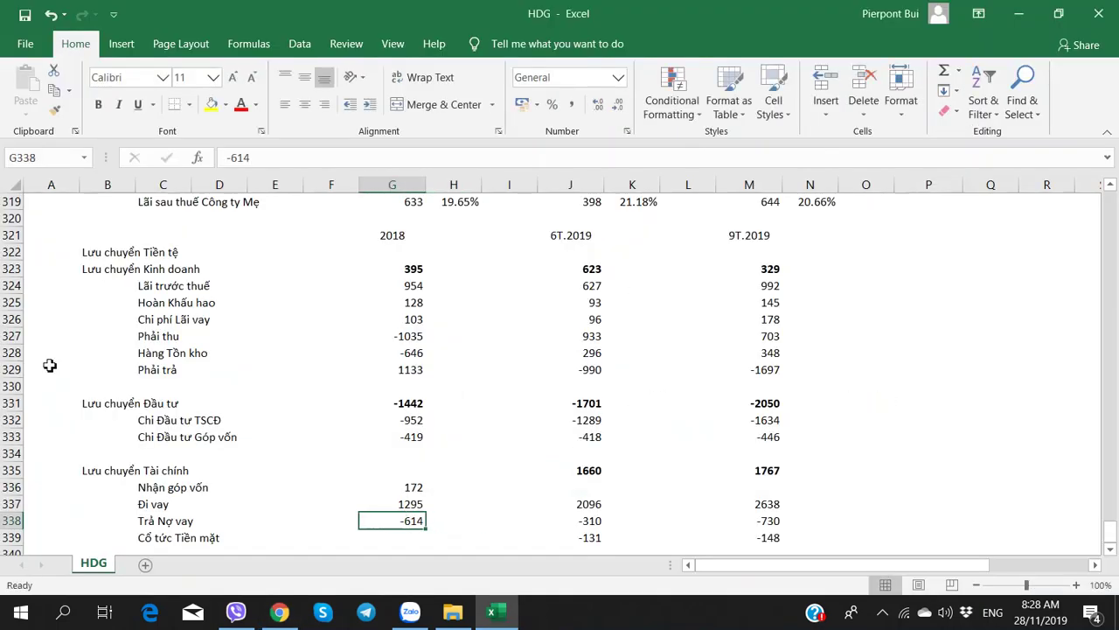
{"action": "key", "text": "Return"}
- Enter -122 for Cổ tức Tiền mặt in the 2018 column, using the dividend payment in the annual report
{"action": "key", "text": "alt+Tab"}
{"action": "key", "text": "alt+Tab"}
{"action": "type", "text": "1"}
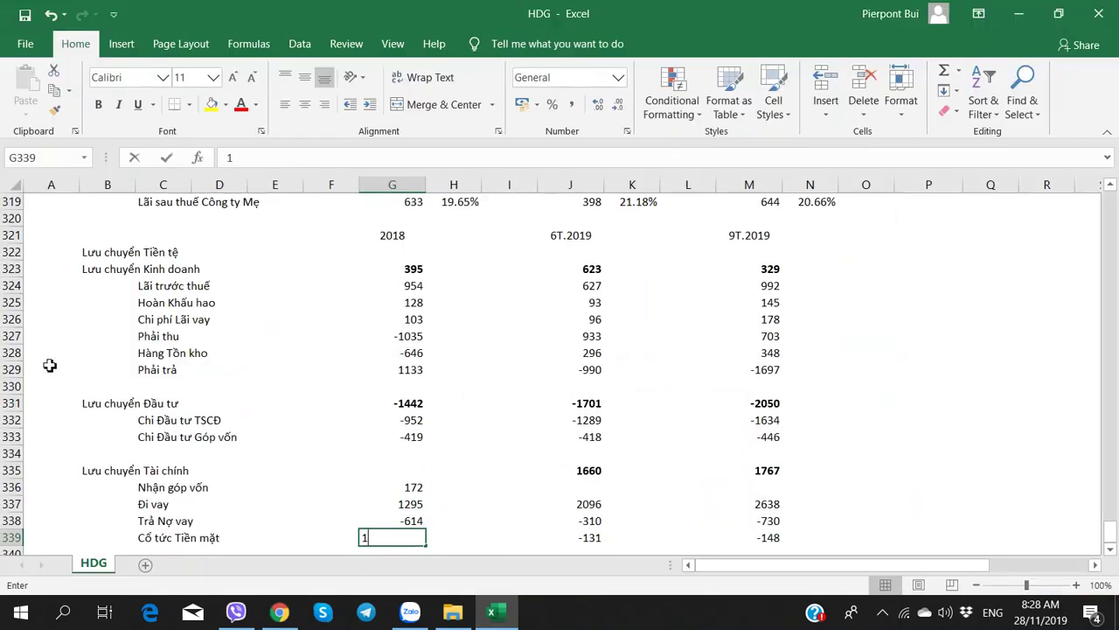
{"action": "type", "text": "72"}
{"action": "key", "text": "Escape"}
{"action": "type", "text": "-122"}
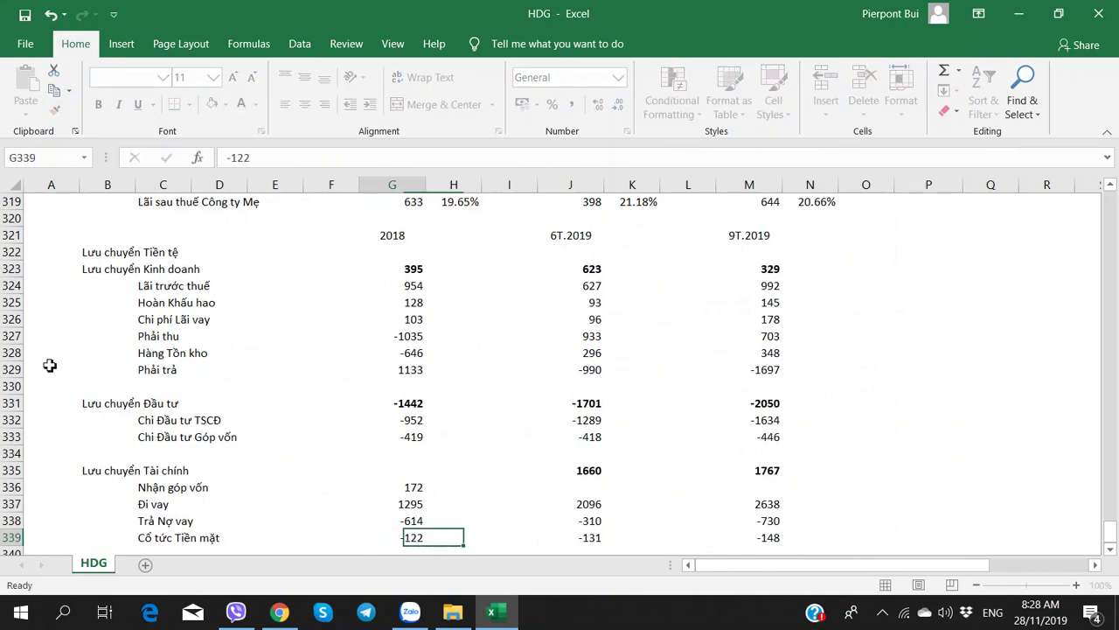
- Enter 730 in bold as the 2018 total for Lưu chuyển Tài chính, taken from the annual report
{"action": "key", "text": "Up"}
{"action": "key", "text": "Up"}
{"action": "key", "text": "Up"}
{"action": "key", "text": "Up"}
{"action": "key", "text": "alt+Tab"}
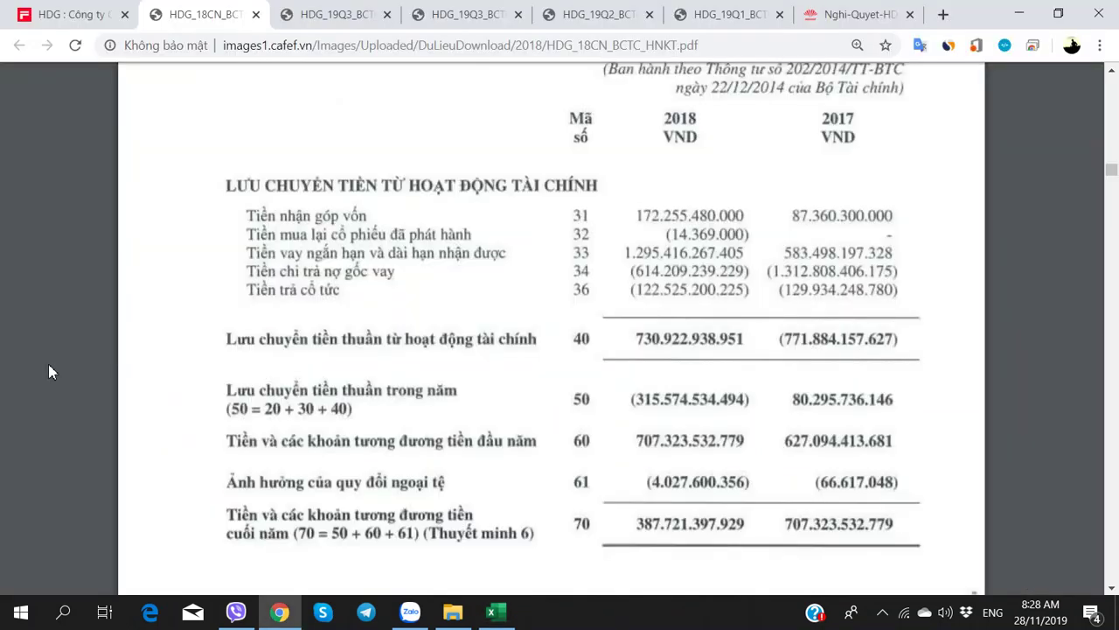
{"action": "key", "text": "alt+Tab"}
{"action": "type", "text": "730"}
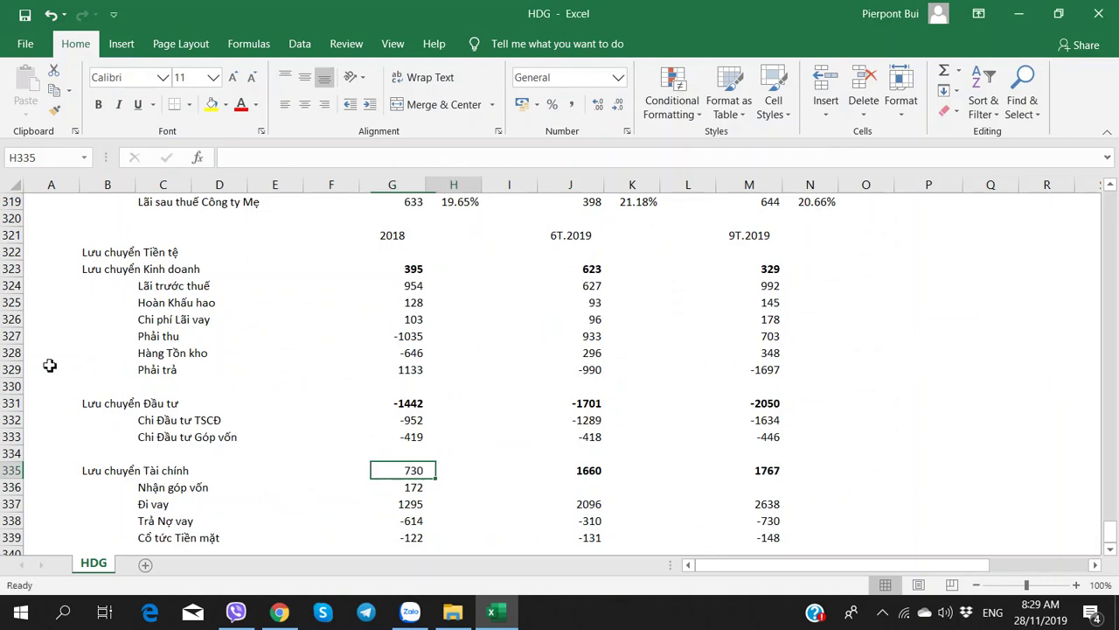
{"action": "key", "text": "ctrl+Return"}
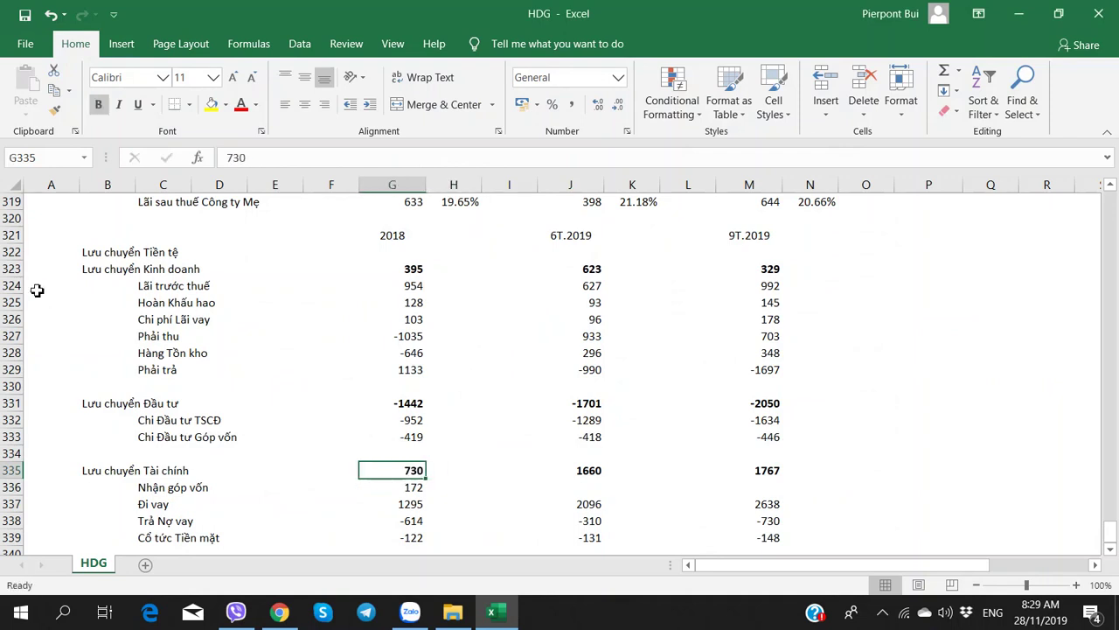
- Review the completed 2018 cash flow column, comparing the Kinh doanh, Đầu tư and Tài chính totals
{"action": "left_click", "coordinate": [376, 273]}
{"action": "left_click", "coordinate": [409, 404]}
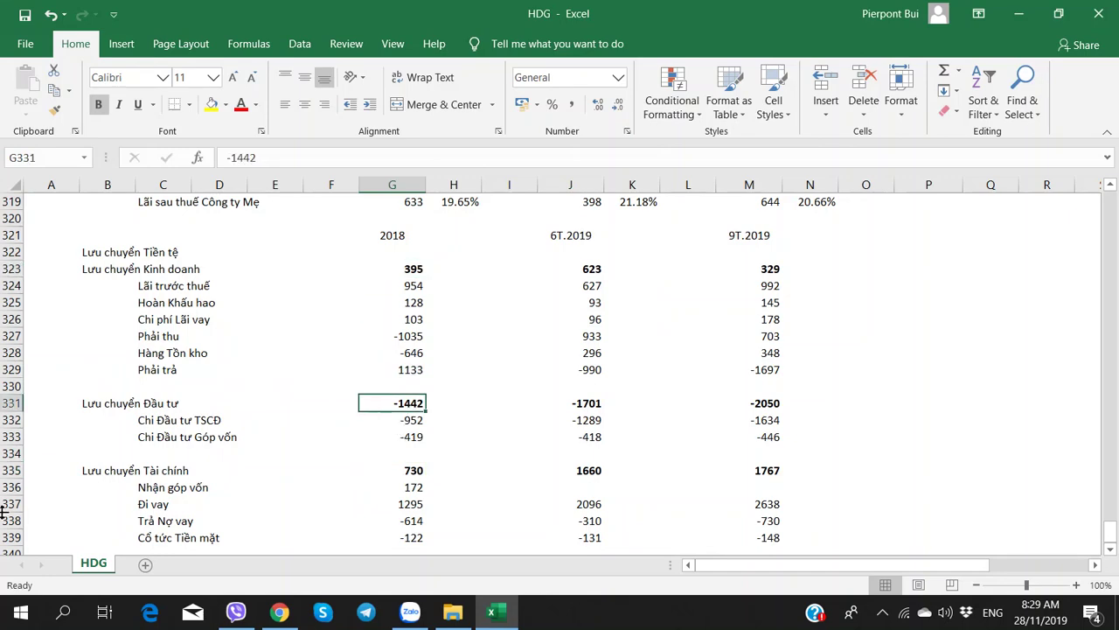
{"action": "scroll", "coordinate": [47, 507], "scroll_direction": "down", "scroll_amount": 2}
{"action": "scroll", "coordinate": [51, 511], "scroll_direction": "up", "scroll_amount": 9}
{"action": "scroll", "coordinate": [54, 514], "scroll_direction": "down", "scroll_amount": 7}
{"action": "key", "text": "alt+Tab"}
{"action": "key", "text": "alt+Tab"}
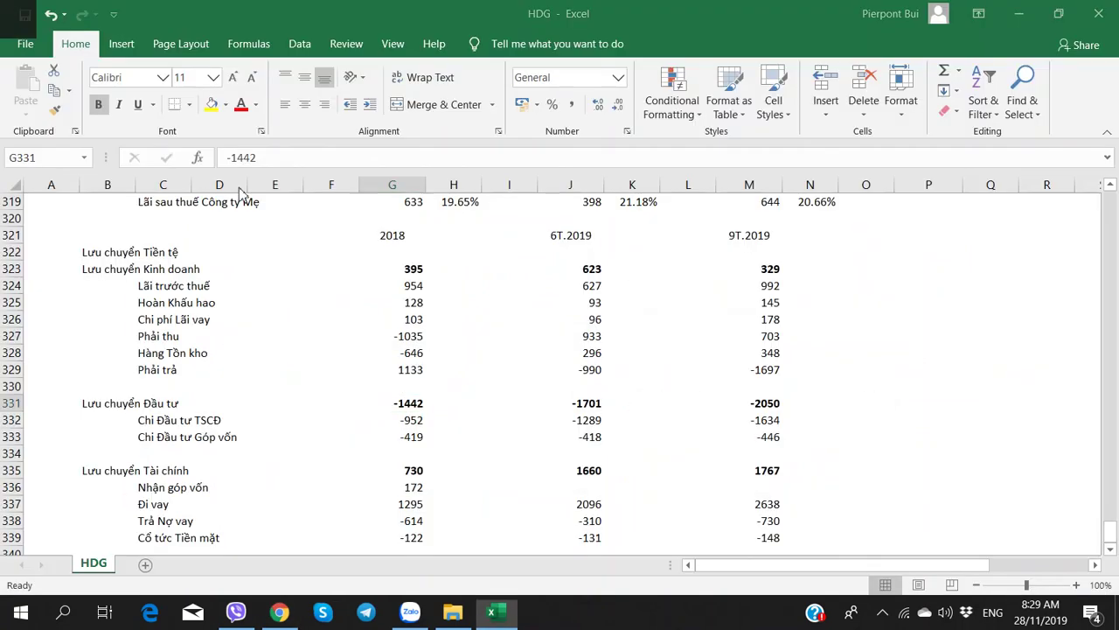
{"action": "key", "text": "alt+Tab"}
{"action": "key", "text": "alt+Tab"}
{"action": "scroll", "coordinate": [399, 376], "scroll_direction": "down", "scroll_amount": 2}
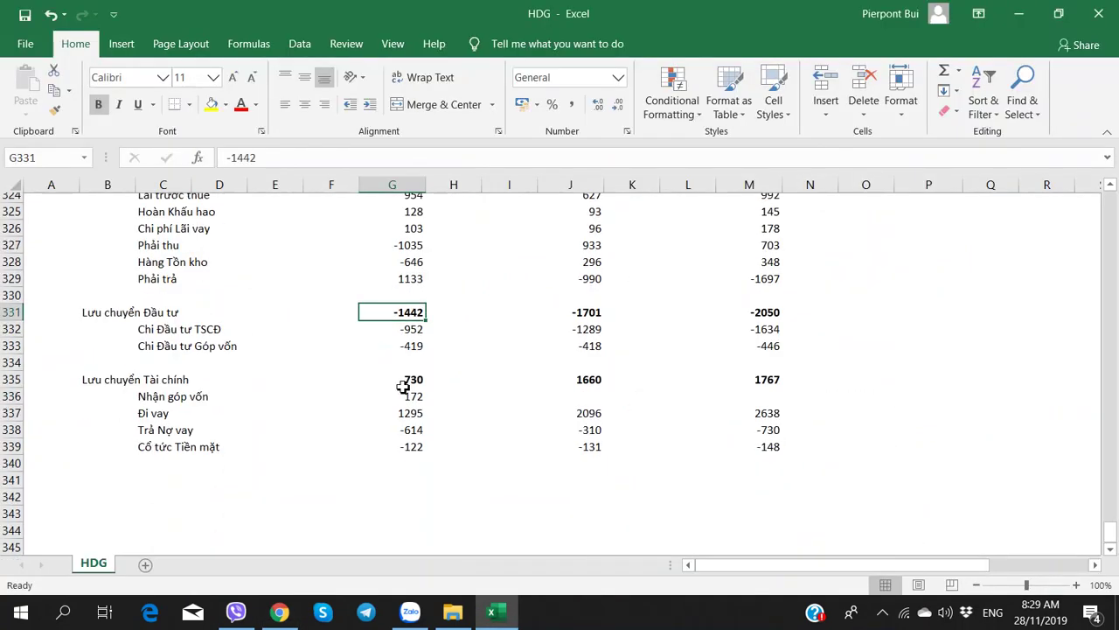
- Switch to the Q3 2019 consolidated report PDF and examine its lists of subsidiaries and associated companies
{"action": "key", "text": "alt+Tab"}
{"action": "left_click", "coordinate": [306, 10]}
{"action": "left_click", "coordinate": [459, 14]}
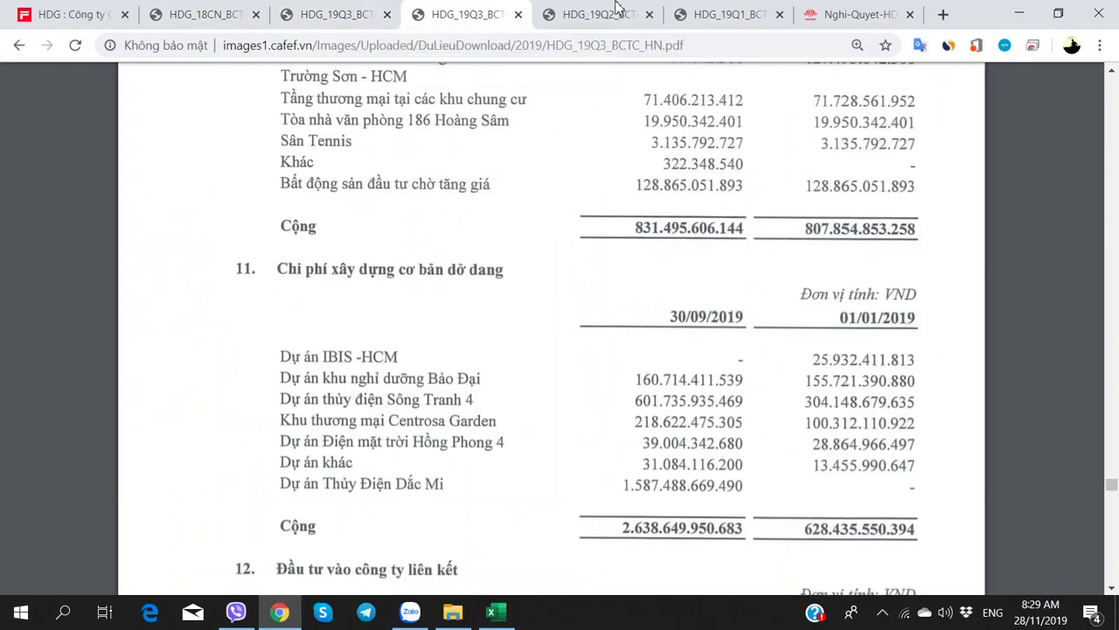
{"action": "left_click", "coordinate": [323, 14]}
{"action": "scroll", "coordinate": [833, 276], "scroll_direction": "up", "scroll_amount": 3}
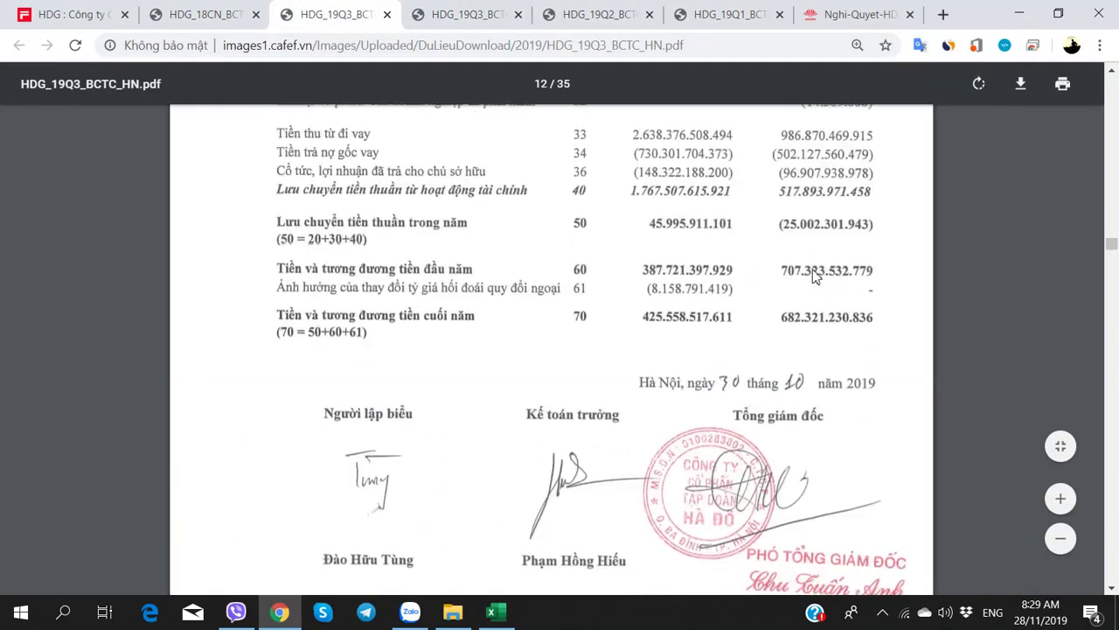
{"action": "scroll", "coordinate": [757, 263], "scroll_direction": "down", "scroll_amount": 15}
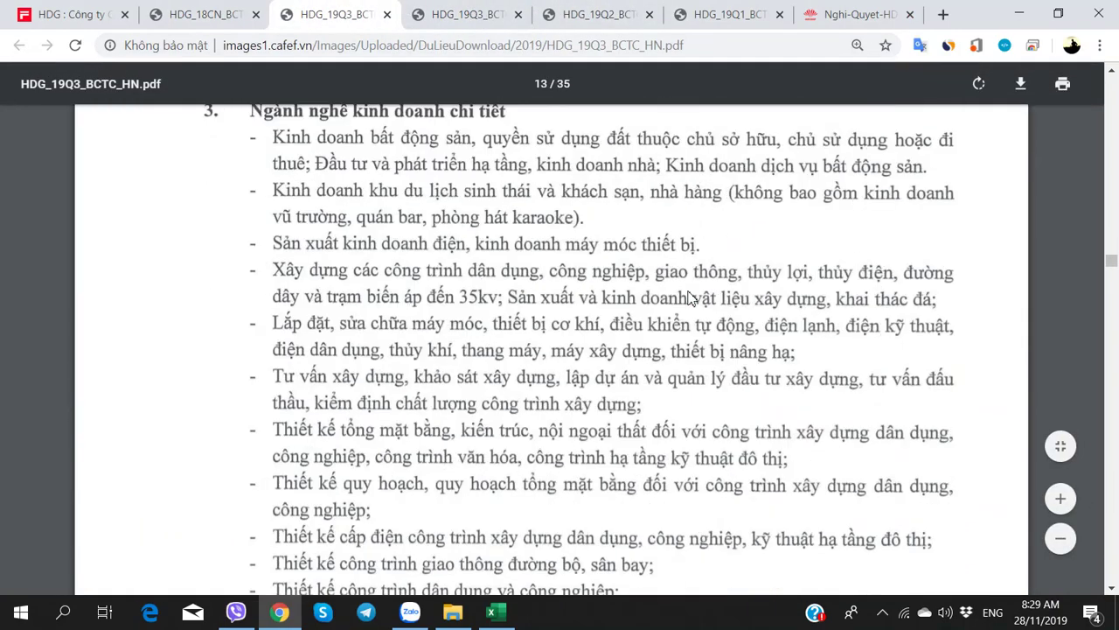
{"action": "scroll", "coordinate": [688, 298], "scroll_direction": "down", "scroll_amount": 1}
{"action": "scroll", "coordinate": [688, 298], "scroll_direction": "down", "scroll_amount": 15}
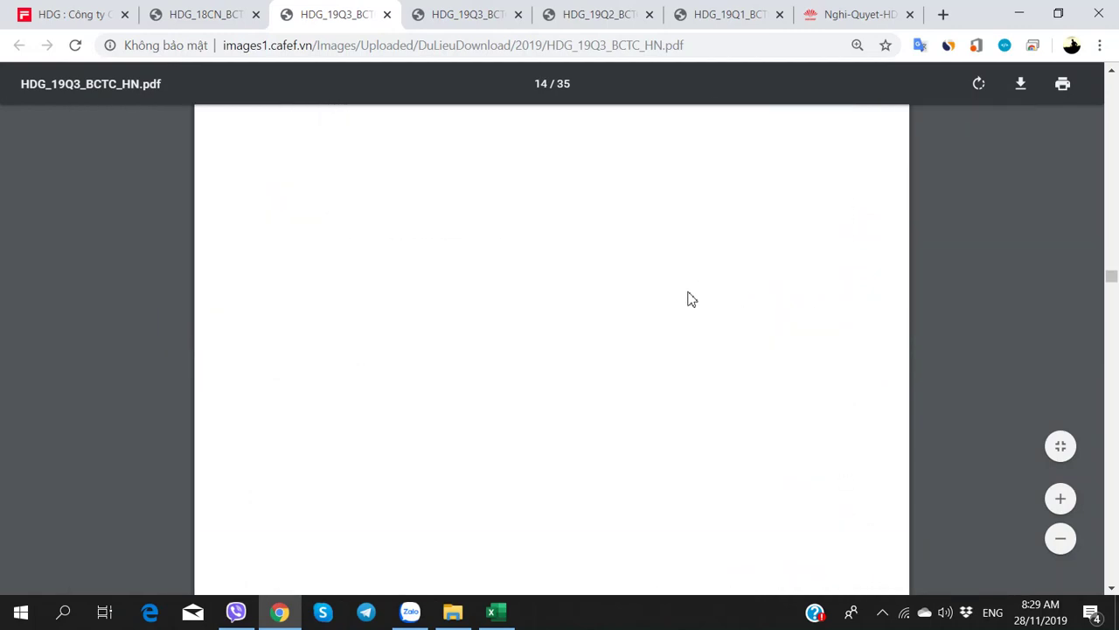
{"action": "scroll", "coordinate": [688, 298], "scroll_direction": "up", "scroll_amount": 5}
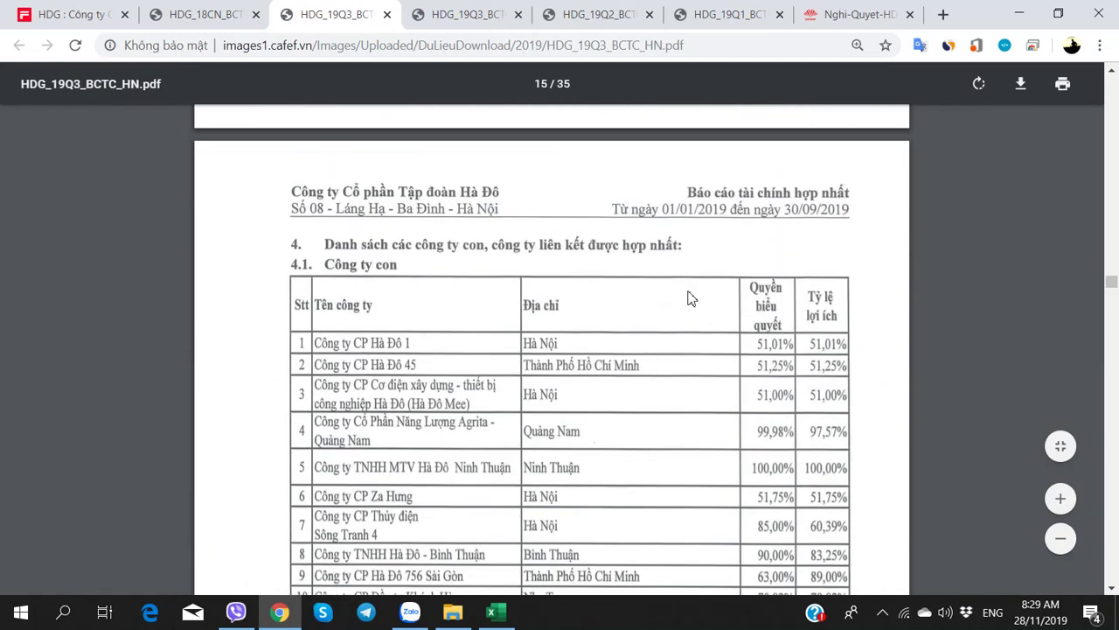
{"action": "scroll", "coordinate": [688, 298], "scroll_direction": "down", "scroll_amount": 2}
{"action": "scroll", "coordinate": [688, 298], "scroll_direction": "up", "scroll_amount": 2}
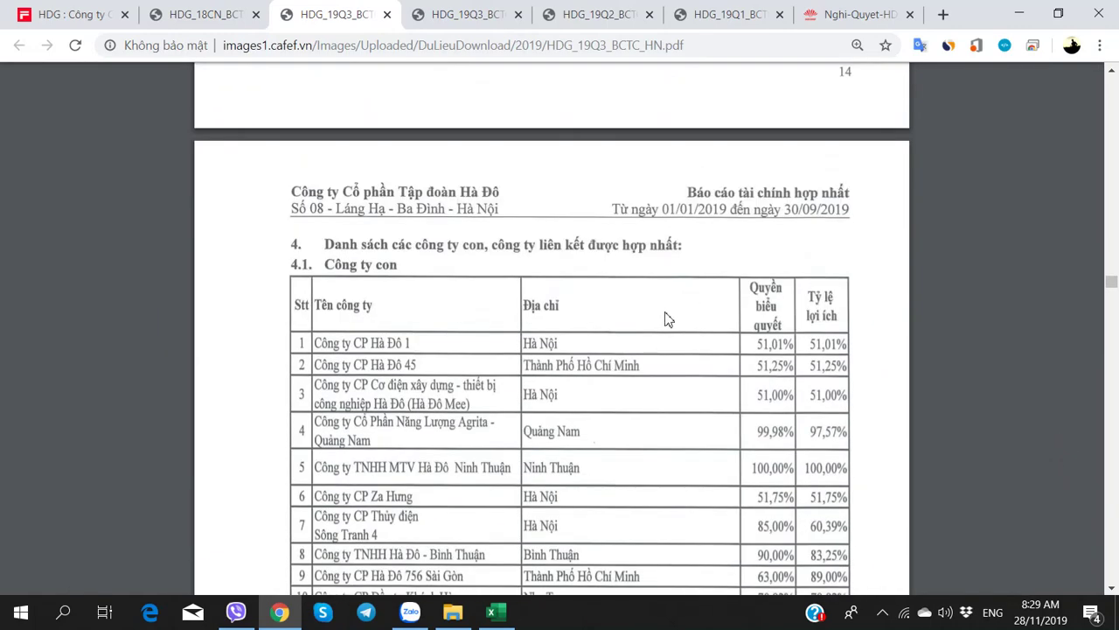
{"action": "scroll", "coordinate": [667, 319], "scroll_direction": "down", "scroll_amount": 3}
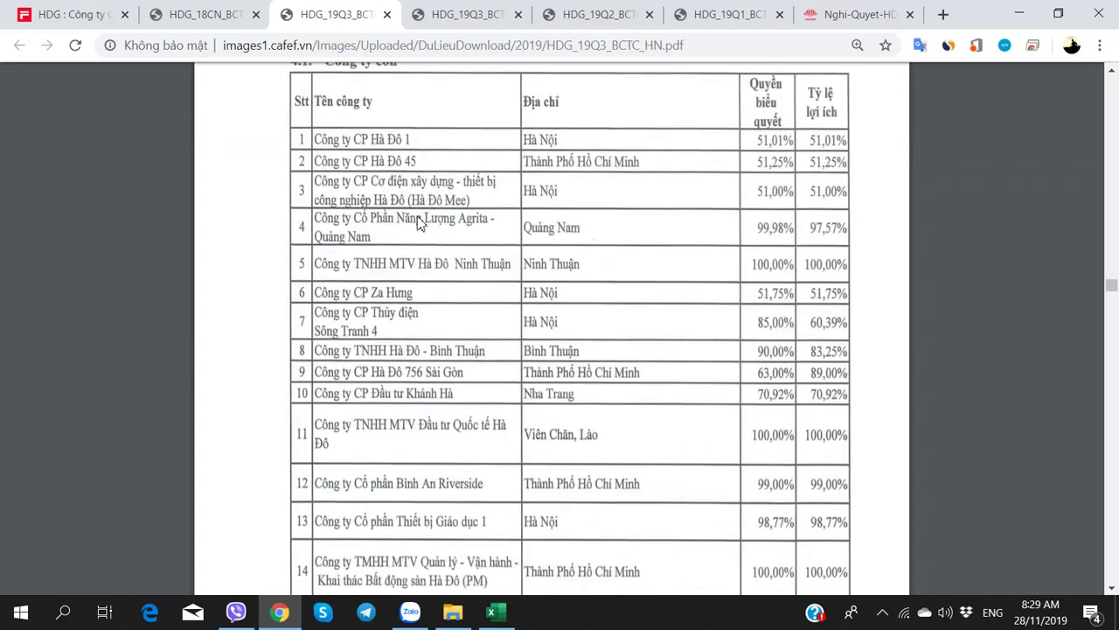
{"action": "scroll", "coordinate": [416, 284], "scroll_direction": "down", "scroll_amount": 15}
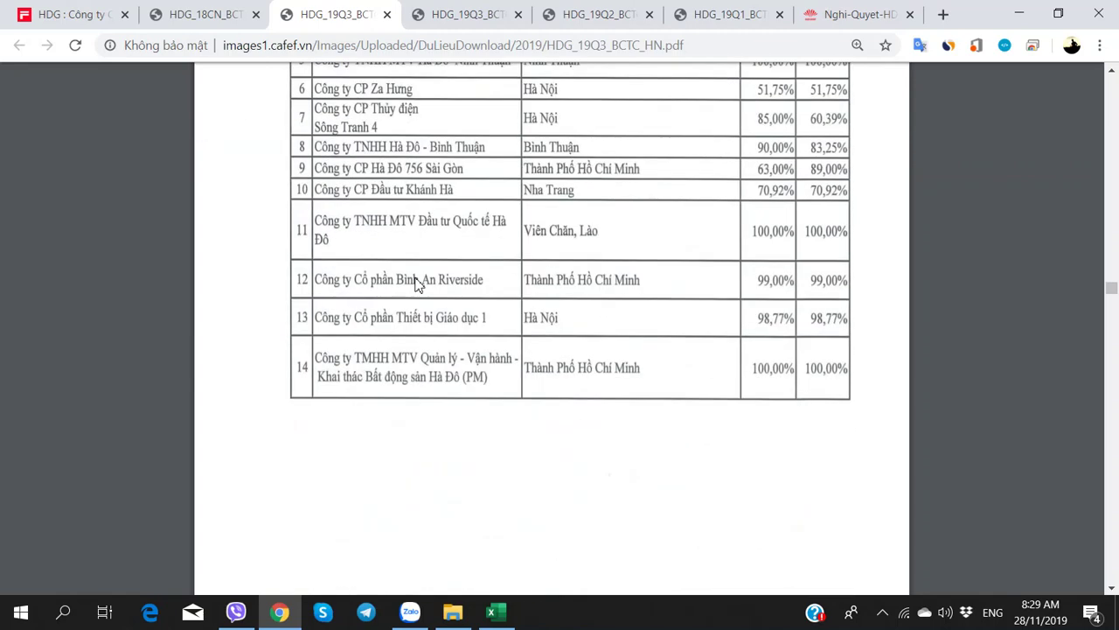
{"action": "scroll", "coordinate": [416, 284], "scroll_direction": "up", "scroll_amount": 3}
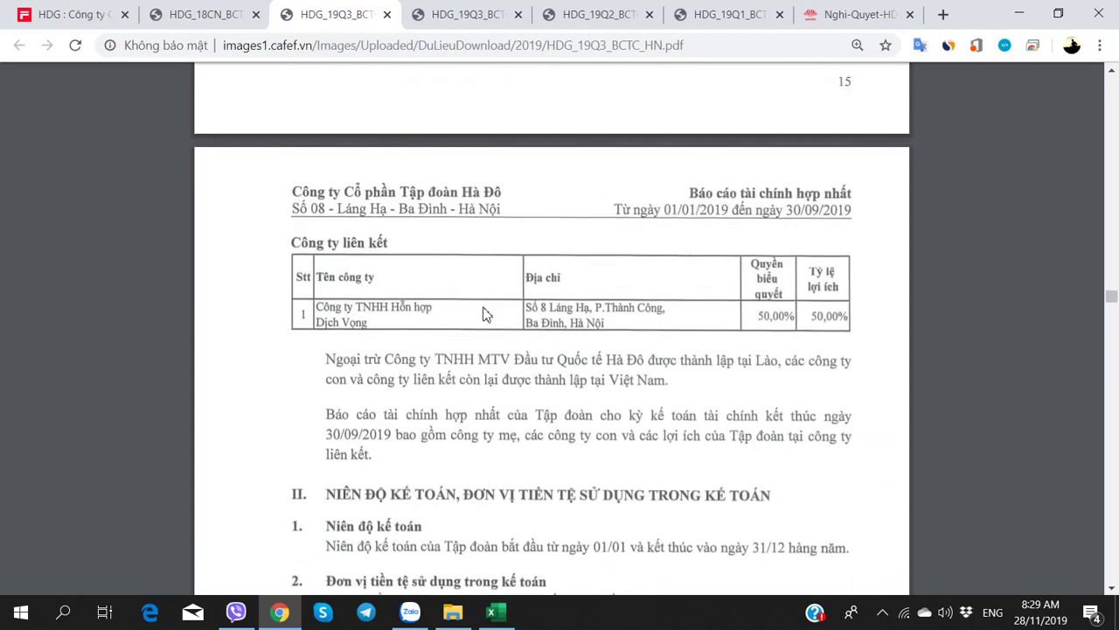
- Examine the Q3 2019 report's notes on cash, short-term financial investments, and short-term and long-term loan receivables
{"action": "scroll", "coordinate": [486, 313], "scroll_direction": "down", "scroll_amount": 20}
{"action": "scroll", "coordinate": [510, 324], "scroll_direction": "down", "scroll_amount": 20}
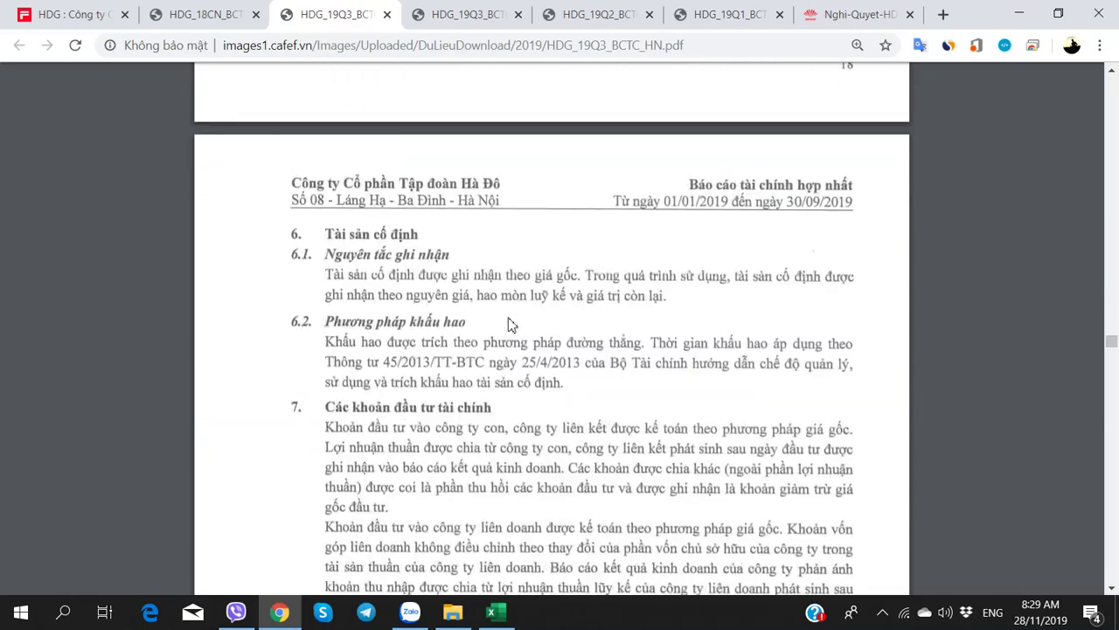
{"action": "scroll", "coordinate": [510, 325], "scroll_direction": "down", "scroll_amount": 12}
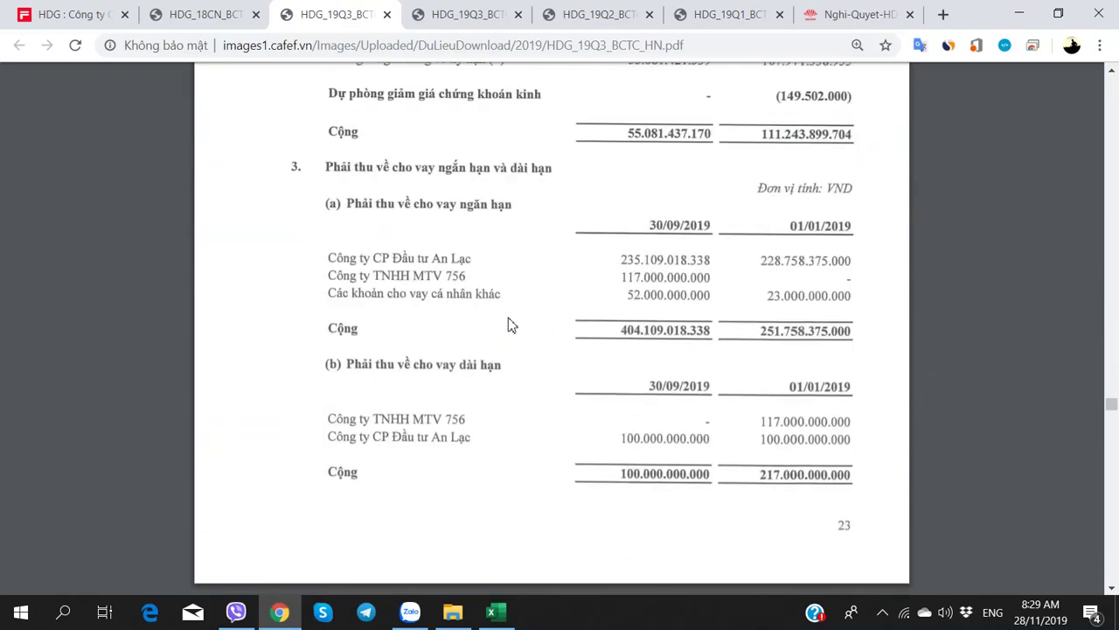
{"action": "scroll", "coordinate": [507, 325], "scroll_direction": "up", "scroll_amount": 6}
{"action": "scroll", "coordinate": [512, 324], "scroll_direction": "down", "scroll_amount": 2}
{"action": "scroll", "coordinate": [533, 311], "scroll_direction": "up", "scroll_amount": 2}
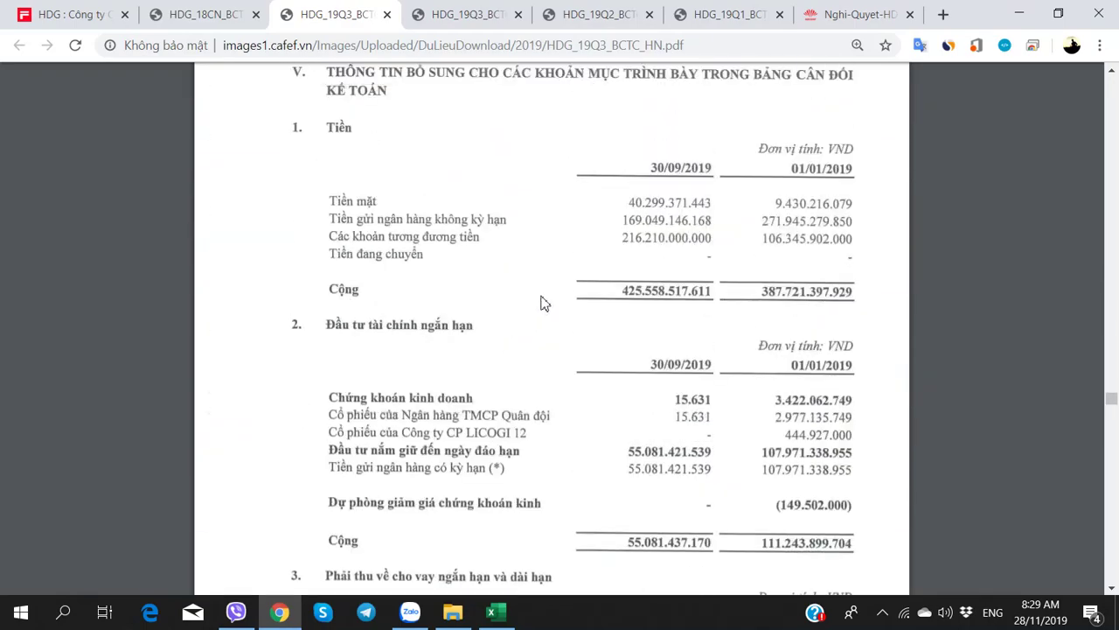
{"action": "scroll", "coordinate": [541, 303], "scroll_direction": "down", "scroll_amount": 2}
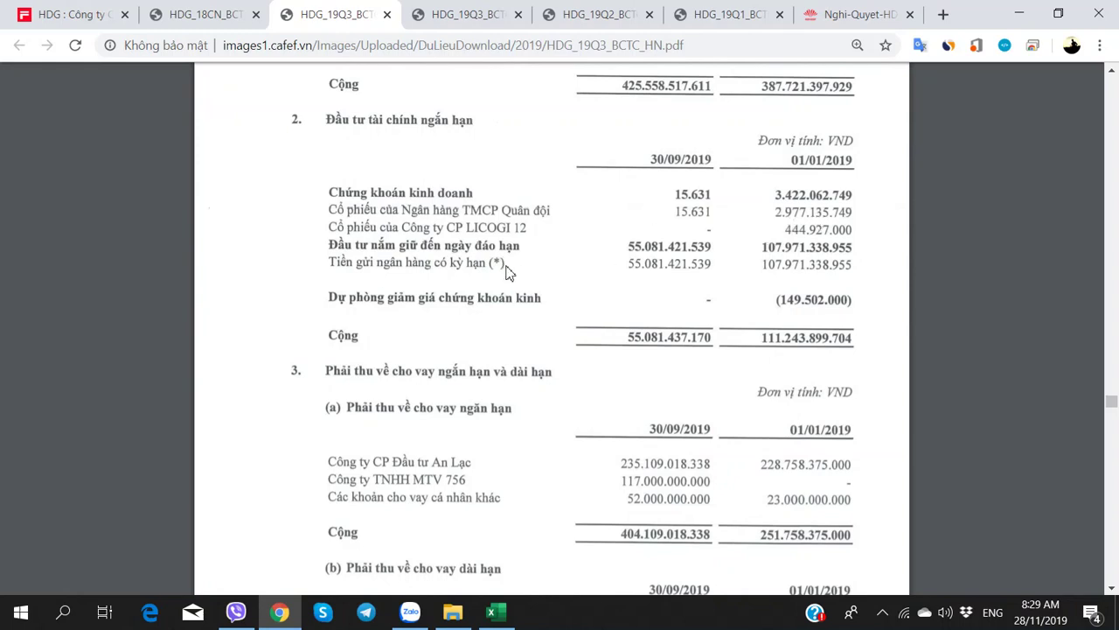
{"action": "scroll", "coordinate": [644, 282], "scroll_direction": "down", "scroll_amount": 2}
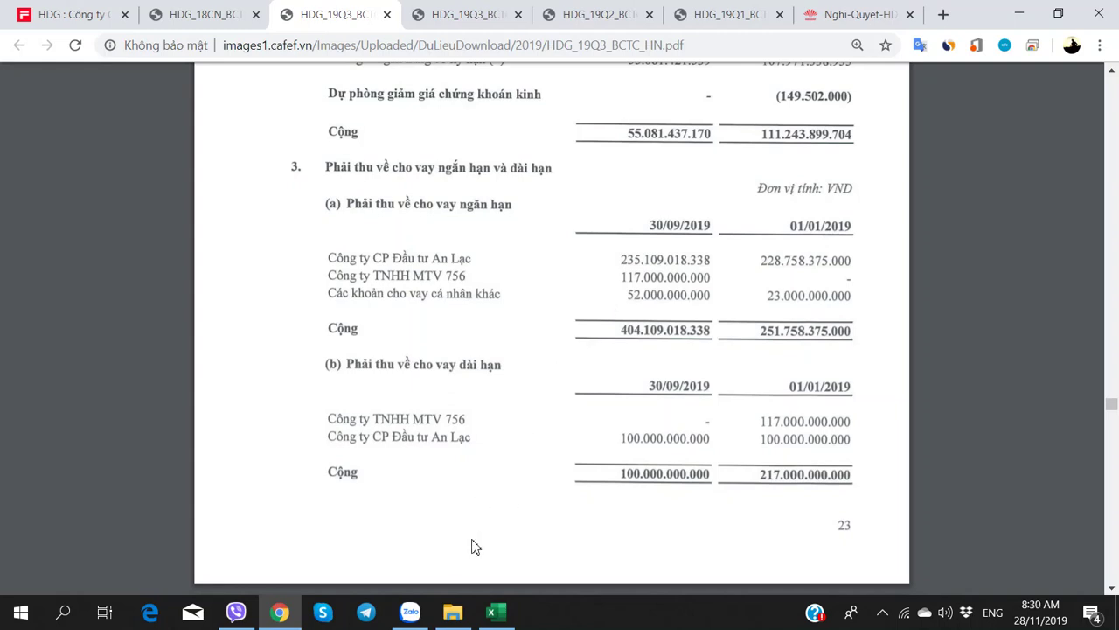
- Search the HDG spreadsheet for An Lac
{"action": "left_click", "coordinate": [494, 611]}
{"action": "key", "text": "ctrl+f"}
{"action": "type", "text": "A"}
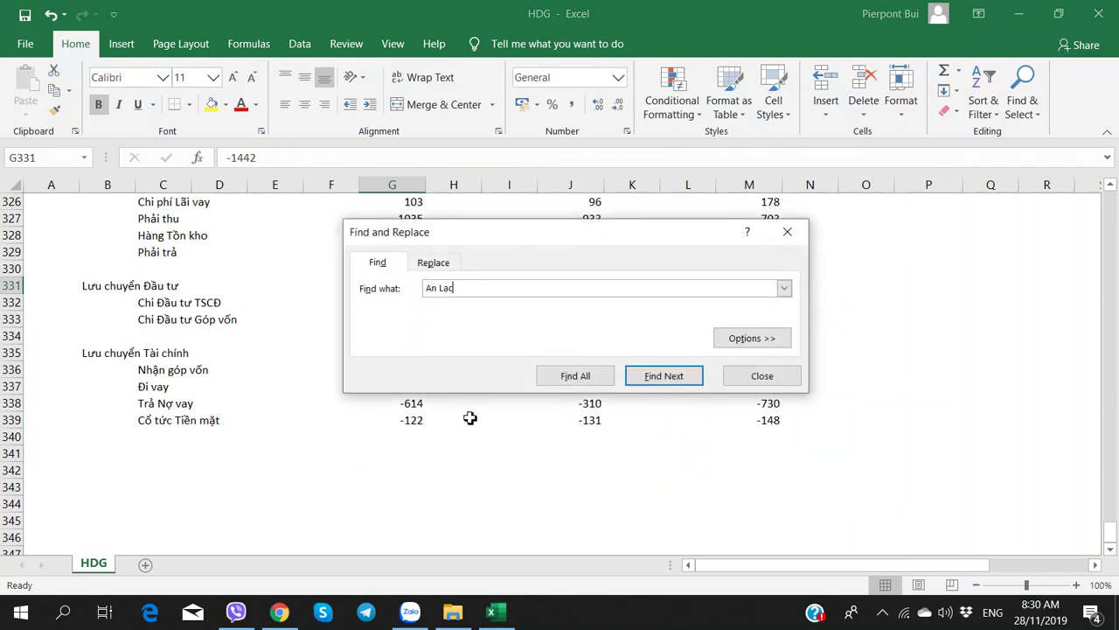
{"action": "type", "text": "n Lac"}
{"action": "key", "text": "Return"}
{"action": "key", "text": "Return"}
{"action": "key", "text": "Escape"}
- Return to the subsidiary list in the Q3 2019 report PDF and check it for the An Lạc company
{"action": "key", "text": "alt+Tab"}
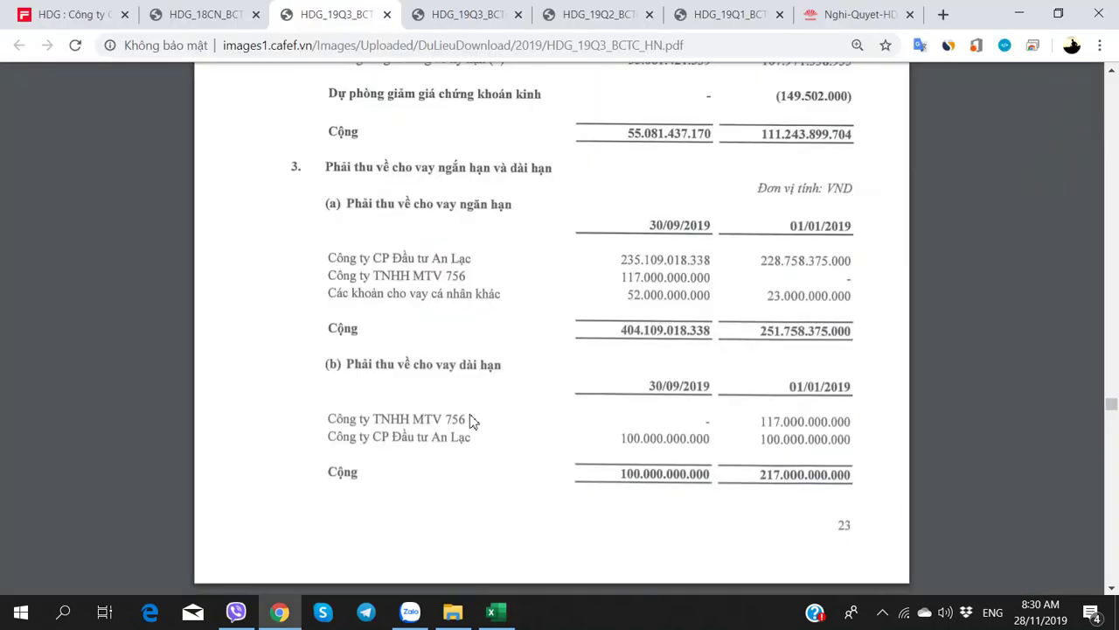
{"action": "scroll", "coordinate": [470, 420], "scroll_direction": "up", "scroll_amount": 20}
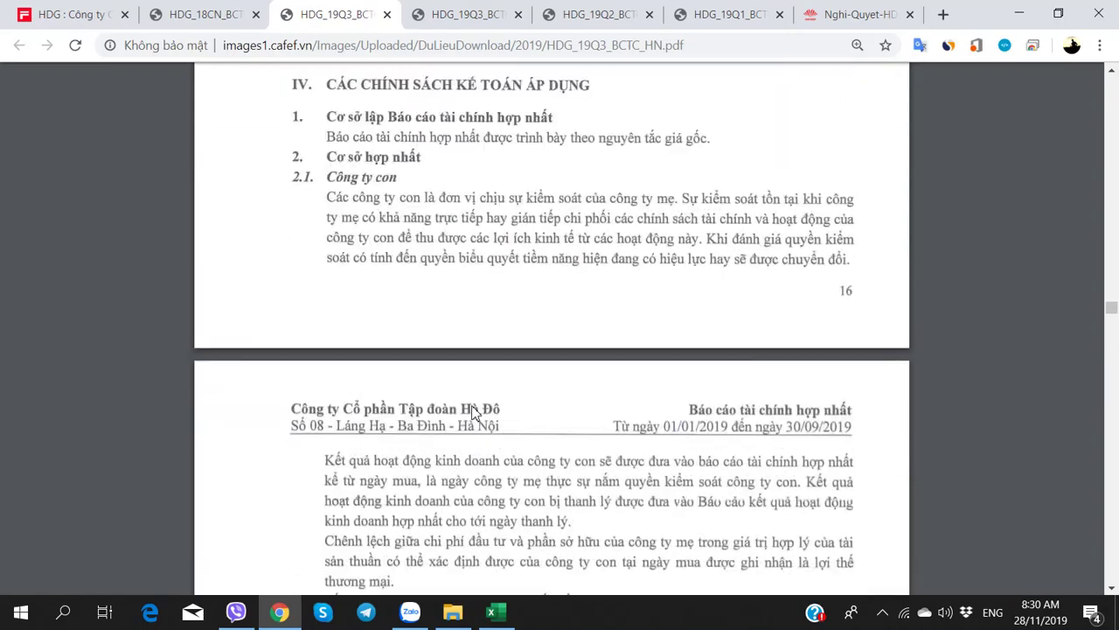
{"action": "scroll", "coordinate": [473, 411], "scroll_direction": "up", "scroll_amount": 12}
{"action": "scroll", "coordinate": [472, 411], "scroll_direction": "down", "scroll_amount": 5}
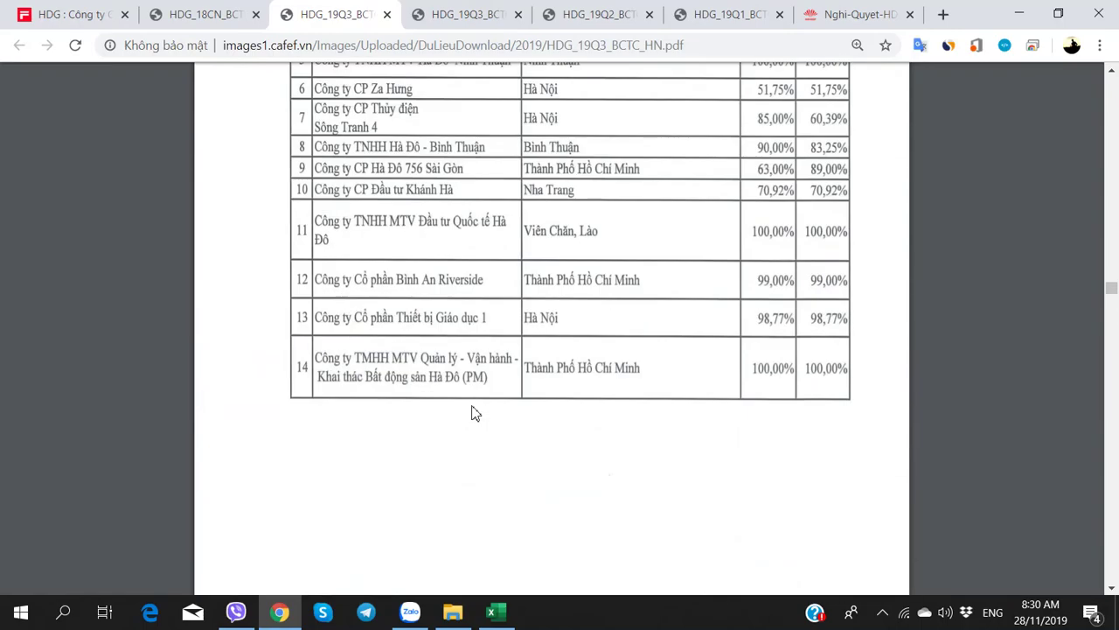
- Go from the subsidiary list to the short-term and long-term loan receivables note and examine the loans to Công ty CP Đầu tư An Lạc
{"action": "scroll", "coordinate": [473, 411], "scroll_direction": "up", "scroll_amount": 5}
{"action": "scroll", "coordinate": [473, 412], "scroll_direction": "down", "scroll_amount": 5}
{"action": "scroll", "coordinate": [473, 413], "scroll_direction": "down", "scroll_amount": 5}
{"action": "scroll", "coordinate": [472, 412], "scroll_direction": "down", "scroll_amount": 20}
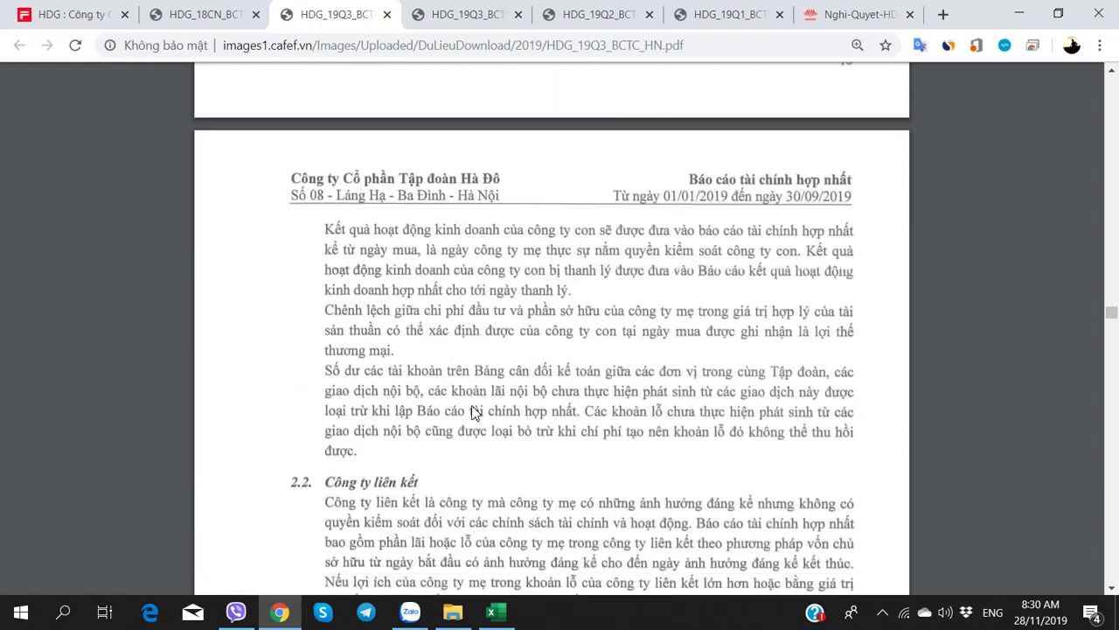
{"action": "scroll", "coordinate": [472, 411], "scroll_direction": "down", "scroll_amount": 5}
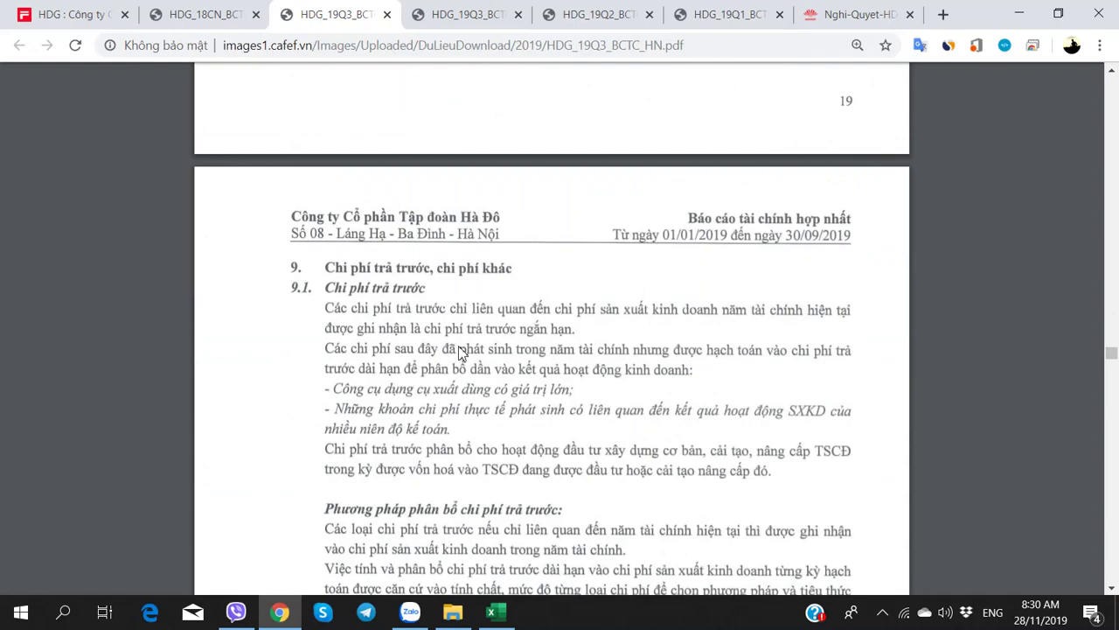
{"action": "scroll", "coordinate": [461, 349], "scroll_direction": "down", "scroll_amount": 20}
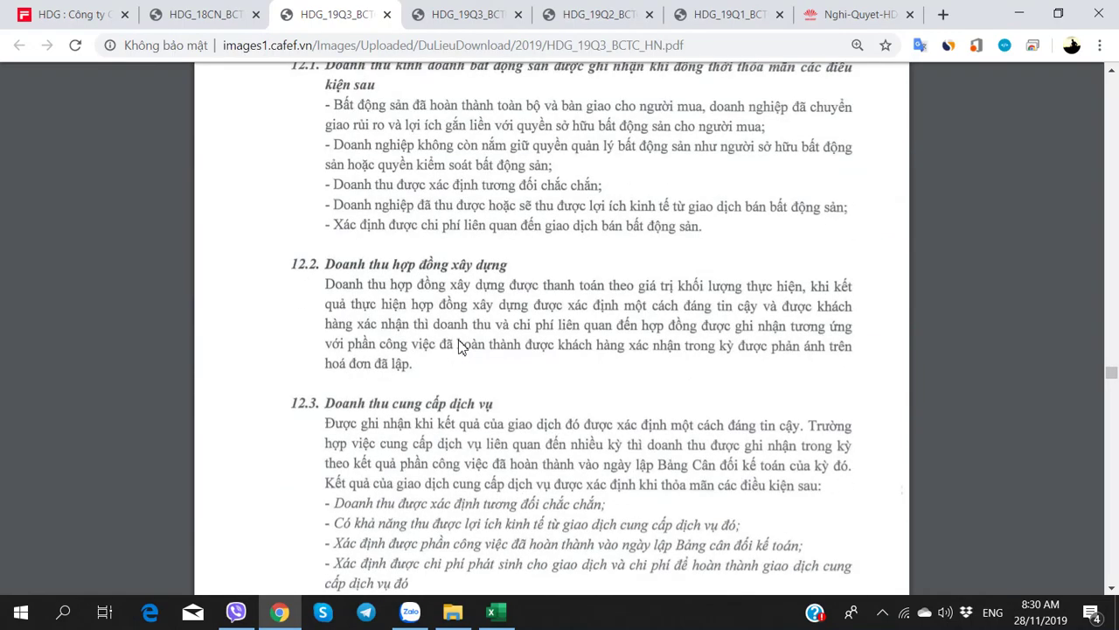
{"action": "scroll", "coordinate": [460, 347], "scroll_direction": "down", "scroll_amount": 15}
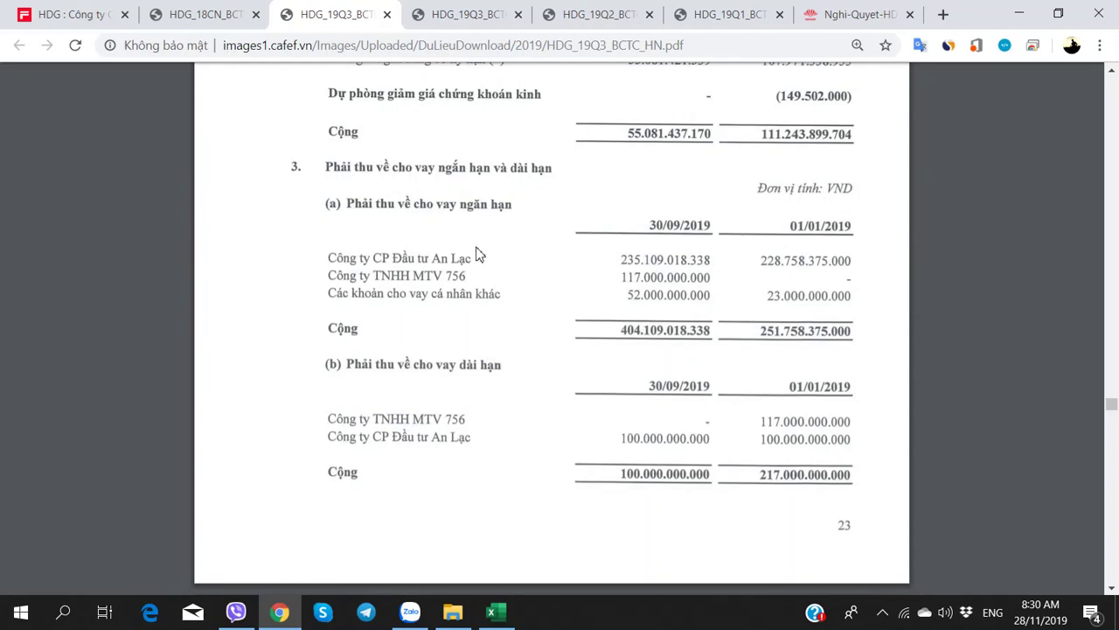
{"action": "scroll", "coordinate": [432, 273], "scroll_direction": "down", "scroll_amount": 2}
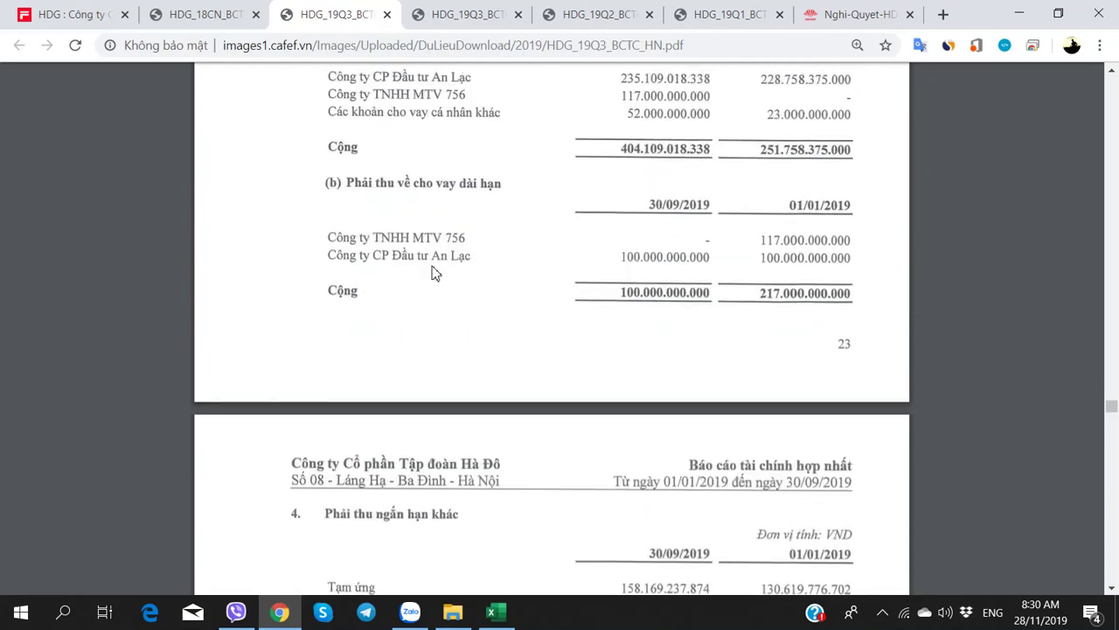
{"action": "scroll", "coordinate": [434, 273], "scroll_direction": "up", "scroll_amount": 2}
- Examine the Q3 2019 report's notes on other short-term receivables and overdue bad debts
{"action": "scroll", "coordinate": [418, 245], "scroll_direction": "down", "scroll_amount": 5}
{"action": "scroll", "coordinate": [416, 245], "scroll_direction": "down", "scroll_amount": 2}
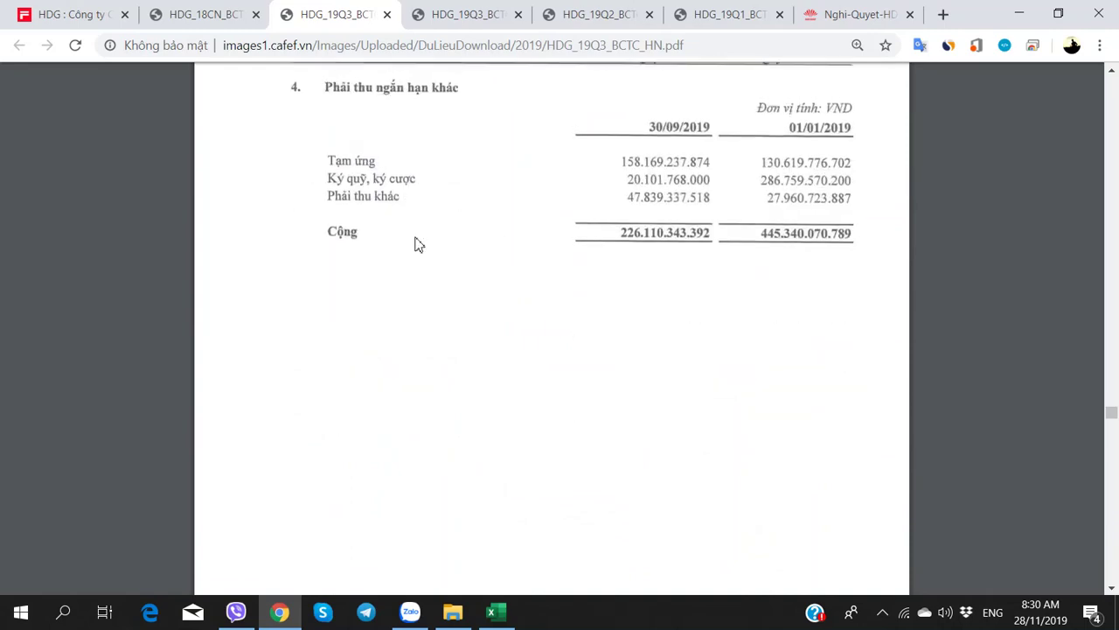
{"action": "scroll", "coordinate": [414, 245], "scroll_direction": "up", "scroll_amount": 2}
{"action": "scroll", "coordinate": [400, 233], "scroll_direction": "down", "scroll_amount": 8}
{"action": "scroll", "coordinate": [399, 233], "scroll_direction": "down", "scroll_amount": 3}
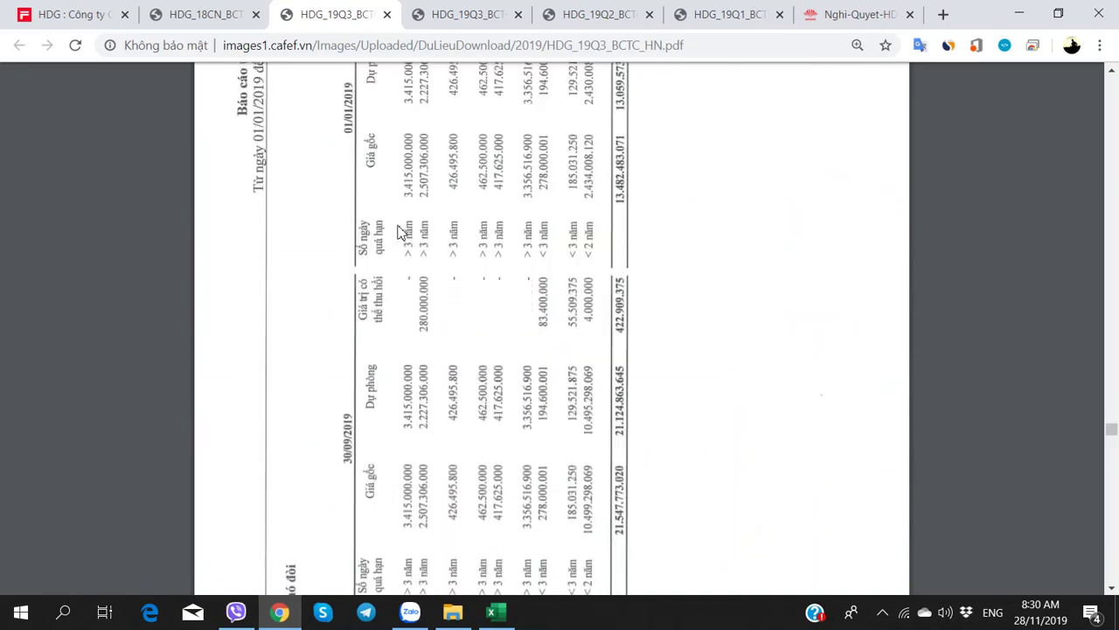